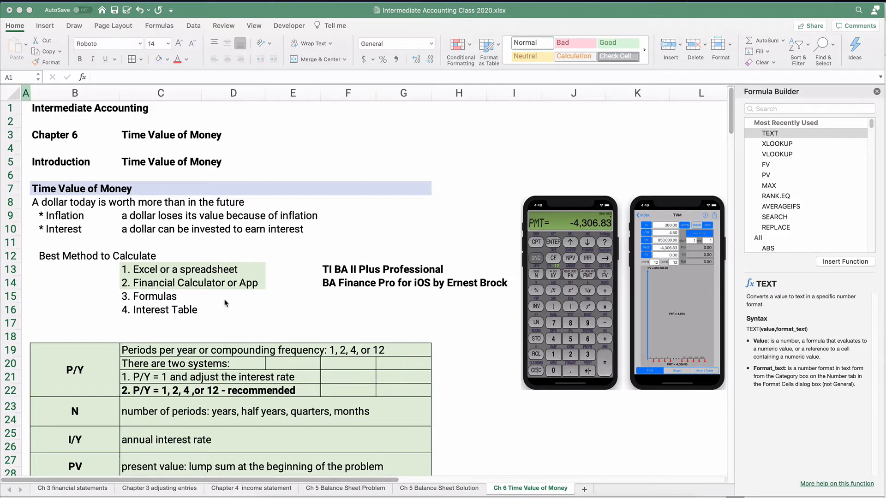
Correct the heading in cell B12 to read "Best Methods to Calculate"
{"action": "left_click", "coordinate": [56, 255]}
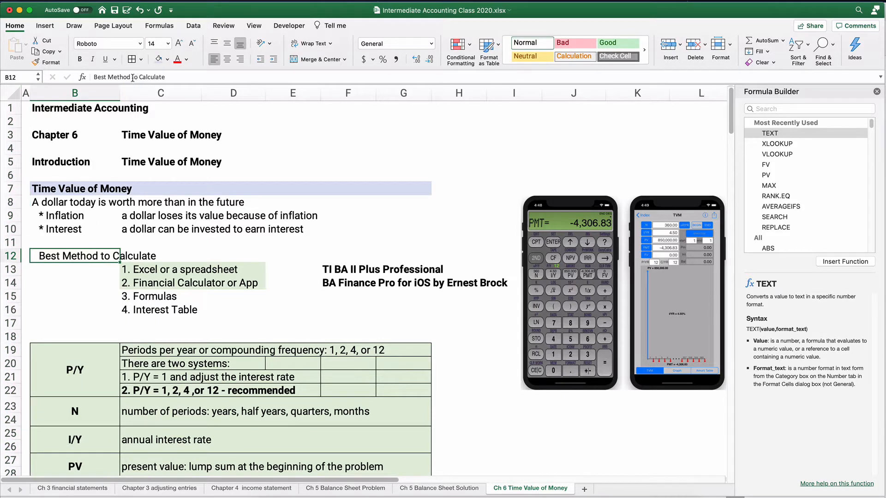
{"action": "left_click", "coordinate": [131, 77]}
{"action": "type", "text": "s"}
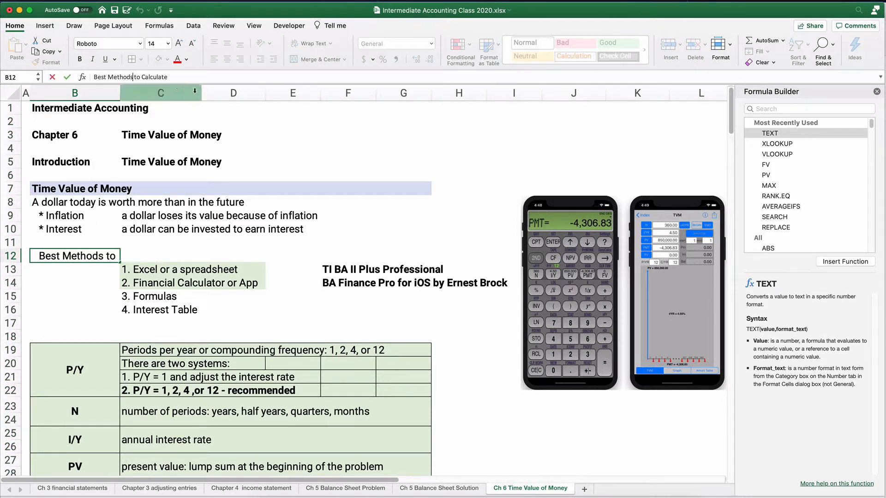
{"action": "key", "text": "Return"}
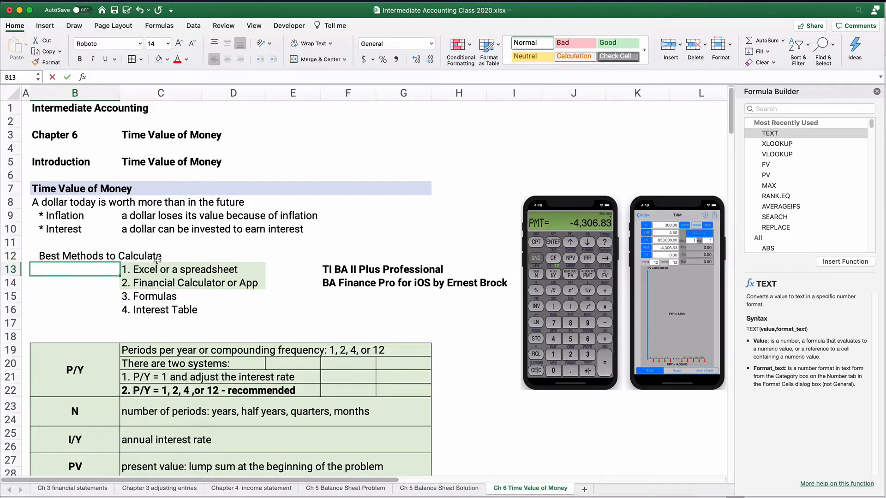
Examine the spreadsheet and financial calculator methods, the suggested calculator apps and the first P/Y system in the definitions table
{"action": "left_click_drag", "start_coordinate": [148, 268], "coordinate": [262, 269]}
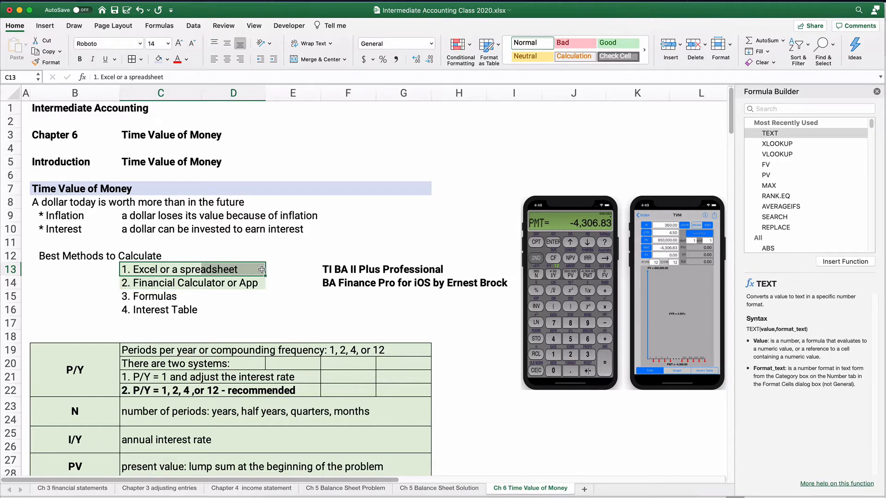
{"action": "left_click_drag", "start_coordinate": [152, 284], "coordinate": [259, 283]}
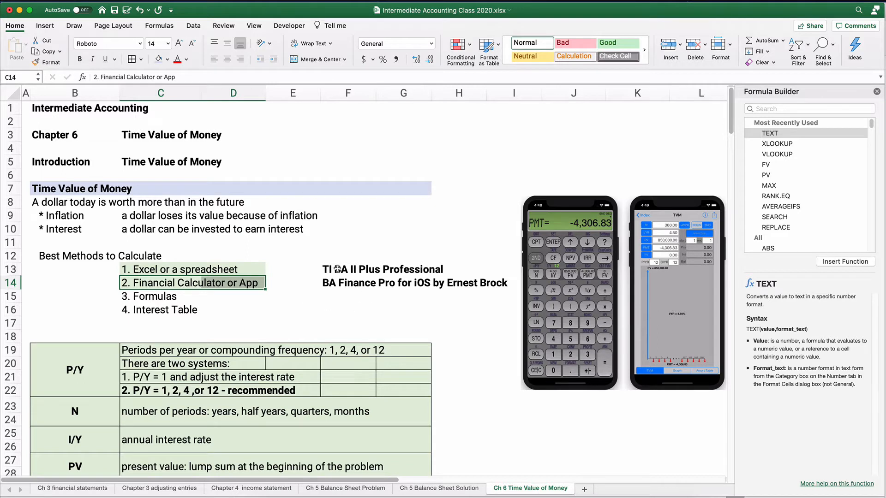
{"action": "left_click_drag", "start_coordinate": [332, 269], "coordinate": [447, 274]}
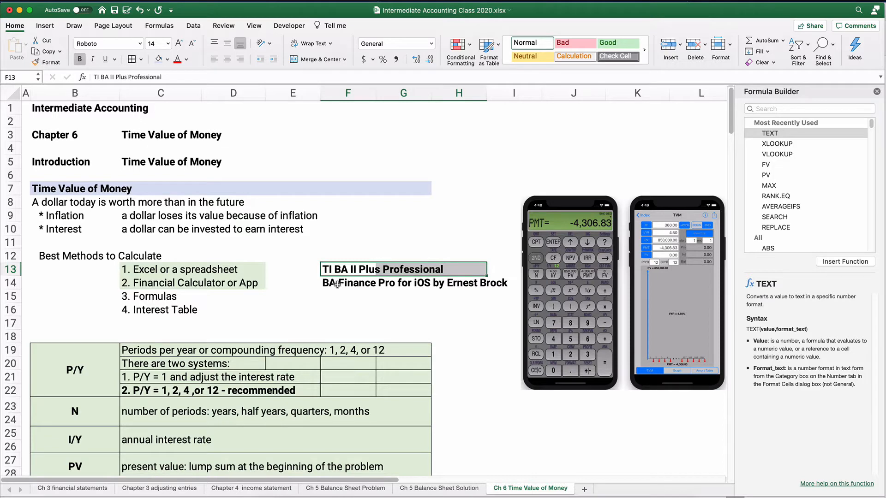
{"action": "left_click_drag", "start_coordinate": [335, 283], "coordinate": [464, 283]}
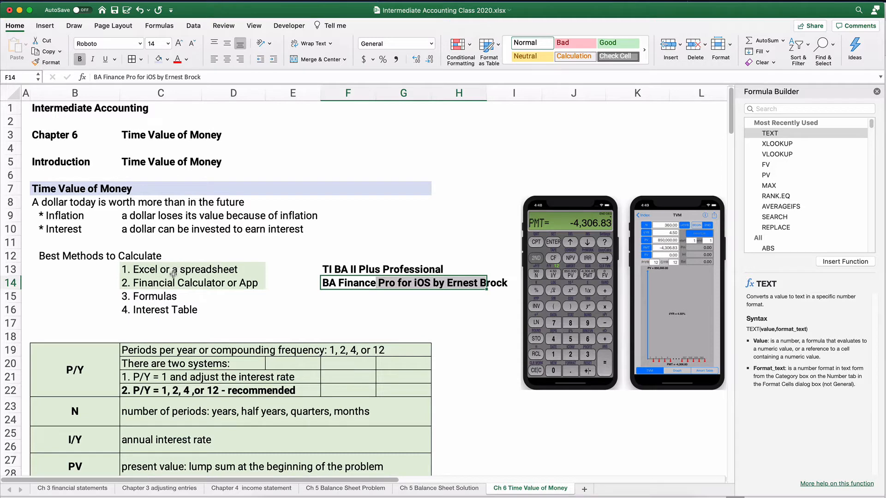
{"action": "scroll", "coordinate": [52, 319], "scroll_direction": "down", "scroll_amount": 1}
{"action": "scroll", "coordinate": [55, 322], "scroll_direction": "down", "scroll_amount": 9}
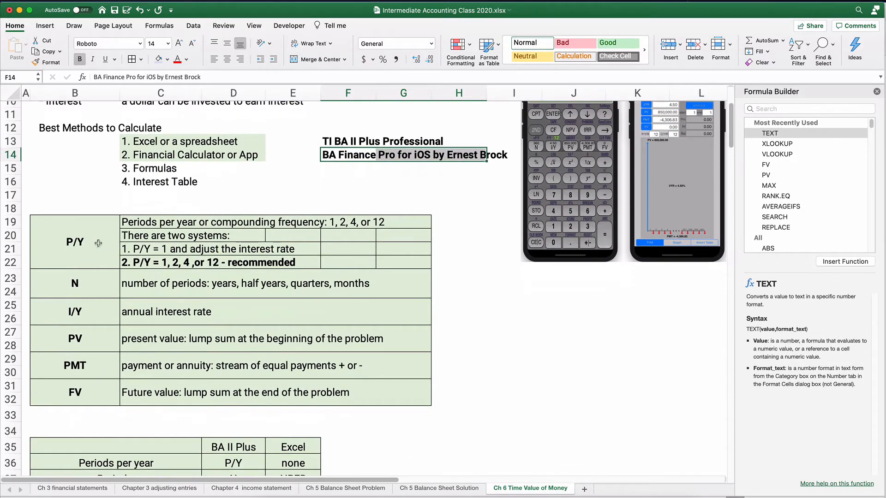
{"action": "left_click", "coordinate": [74, 243]}
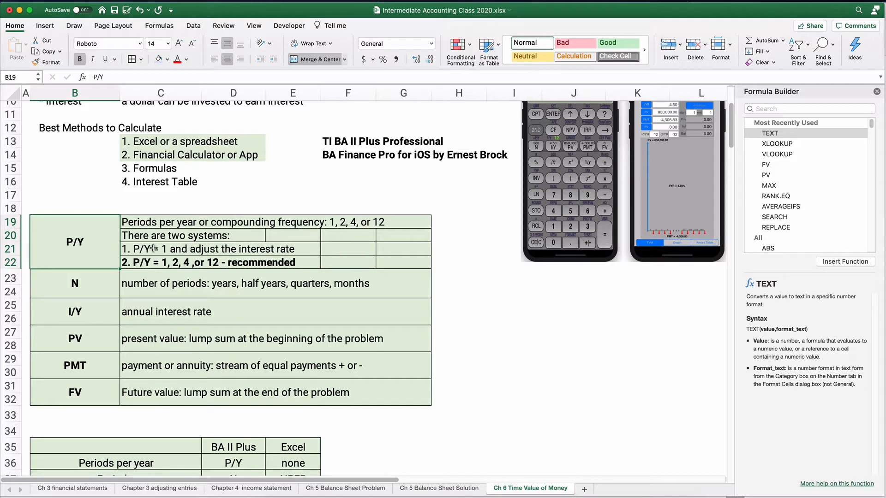
{"action": "left_click", "coordinate": [141, 249]}
{"action": "left_click_drag", "start_coordinate": [255, 243], "coordinate": [305, 246]}
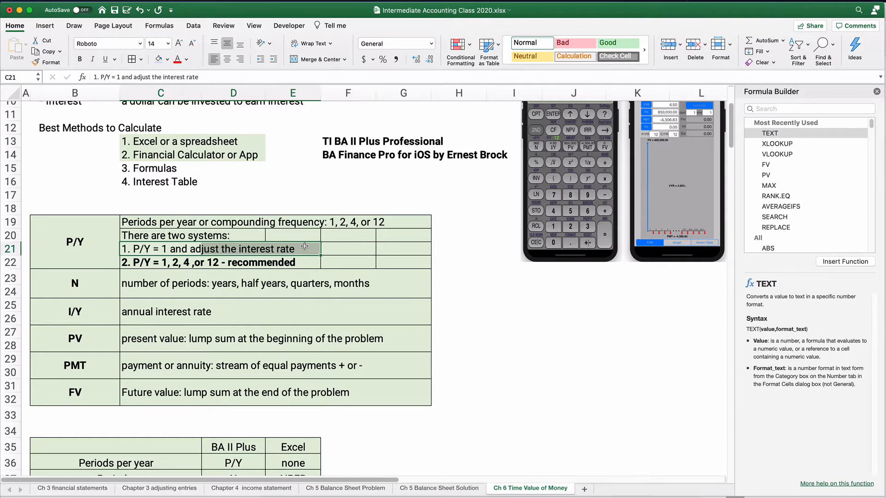
Enter "Excel" in cell F21 beside the "P/Y = 1 and adjust the interest rate" system
{"action": "left_click", "coordinate": [348, 249]}
{"action": "type", "text": "Excel"}
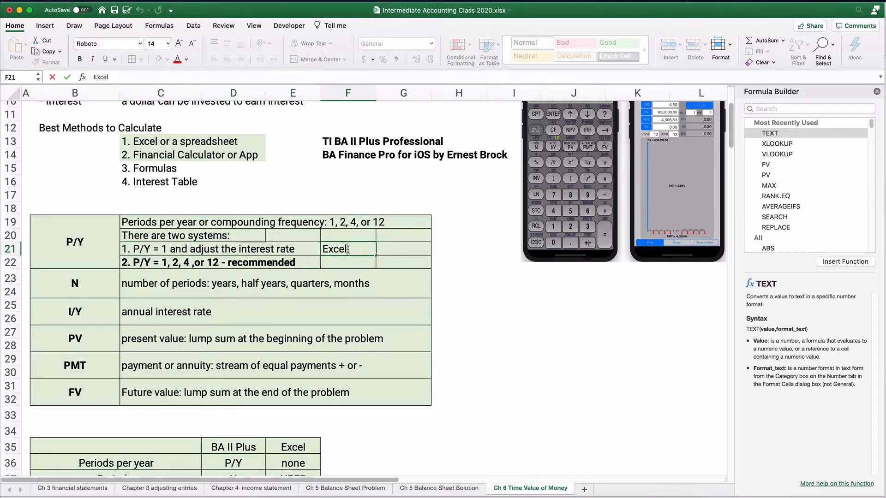
{"action": "key", "text": "Return"}
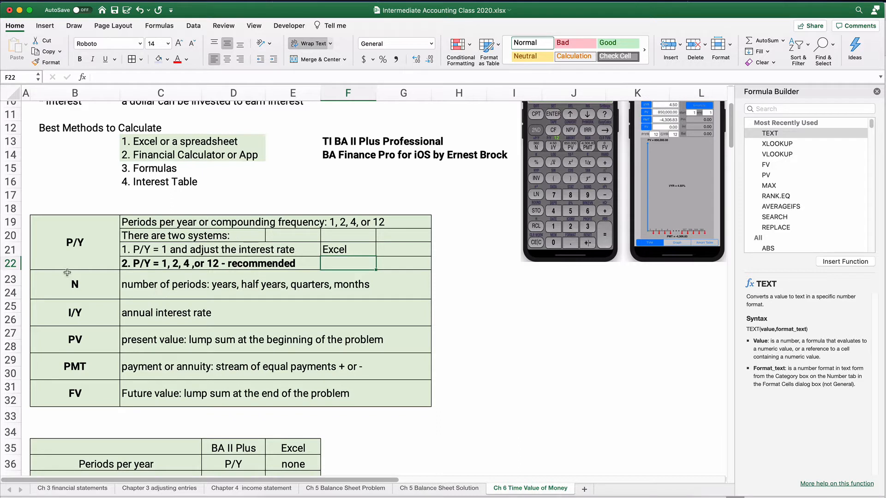
Examine the definitions of N, I/Y, PV, PMT and FV and the table comparing BA II Plus and Excel terms
{"action": "left_click_drag", "start_coordinate": [65, 277], "coordinate": [406, 385]}
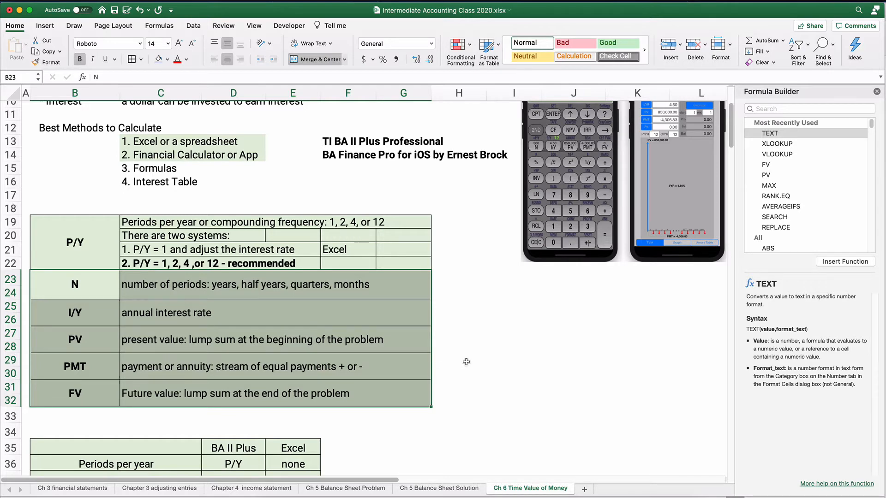
{"action": "scroll", "coordinate": [421, 399], "scroll_direction": "down", "scroll_amount": 5}
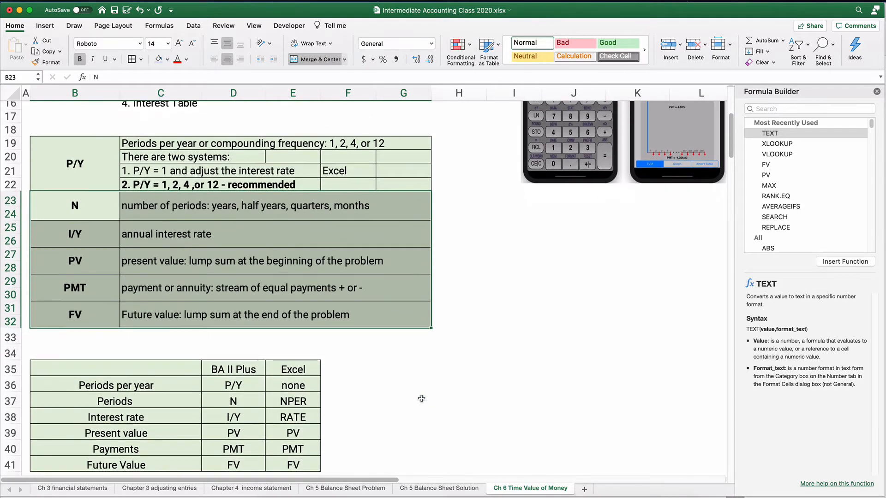
{"action": "scroll", "coordinate": [421, 399], "scroll_direction": "down", "scroll_amount": 1}
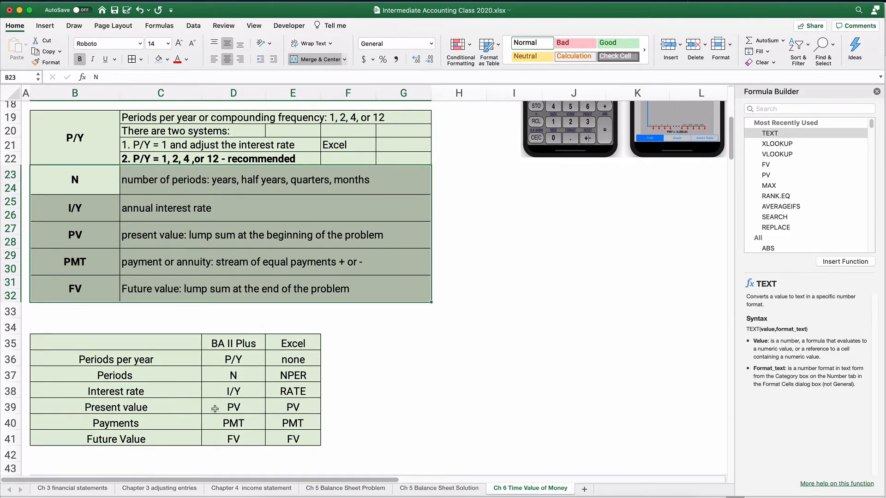
{"action": "left_click_drag", "start_coordinate": [226, 359], "coordinate": [230, 440]}
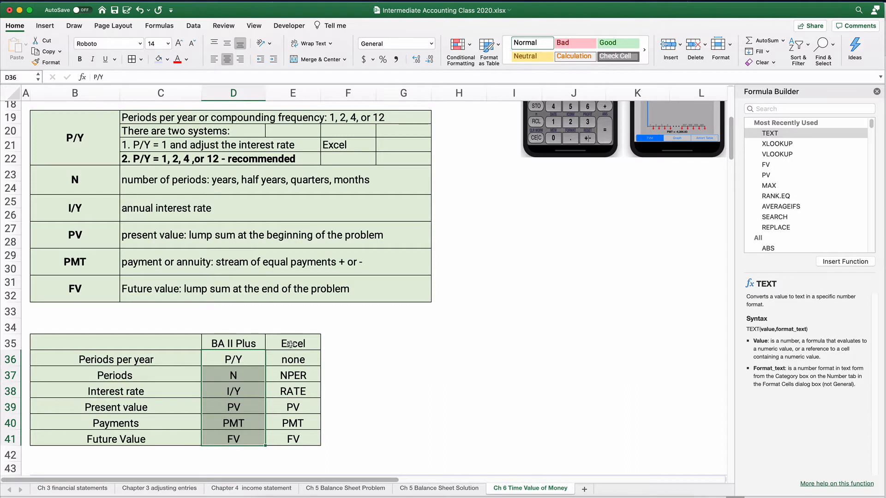
{"action": "left_click_drag", "start_coordinate": [291, 345], "coordinate": [292, 358]}
{"action": "left_click", "coordinate": [293, 358]}
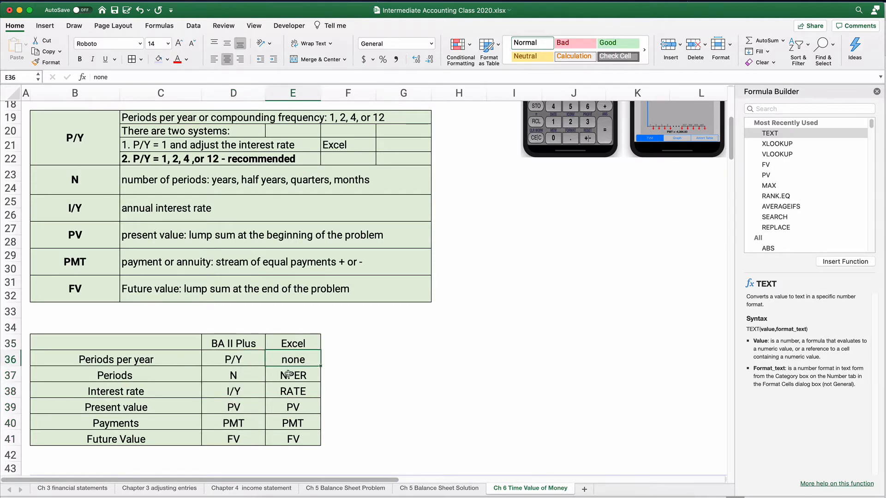
{"action": "left_click_drag", "start_coordinate": [291, 374], "coordinate": [296, 438]}
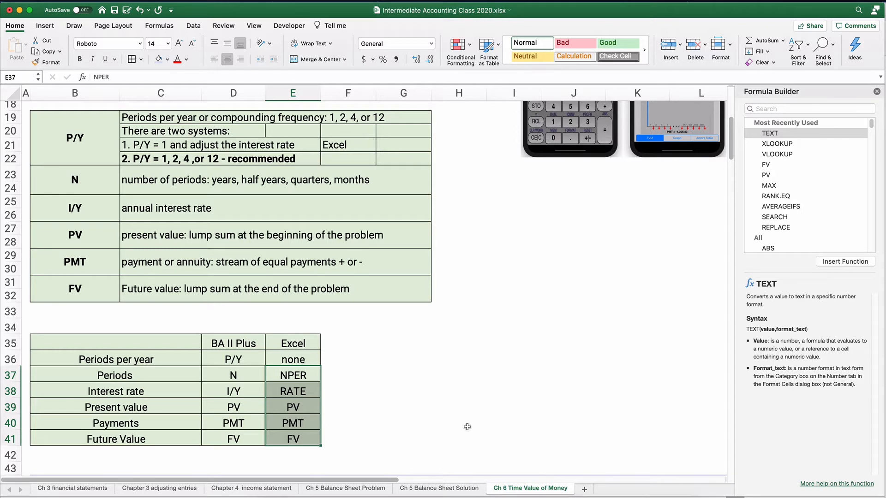
Enter 1 for P/Y and 10 for N in the first Solve for Future Value problem
{"action": "scroll", "coordinate": [323, 341], "scroll_direction": "down", "scroll_amount": 6}
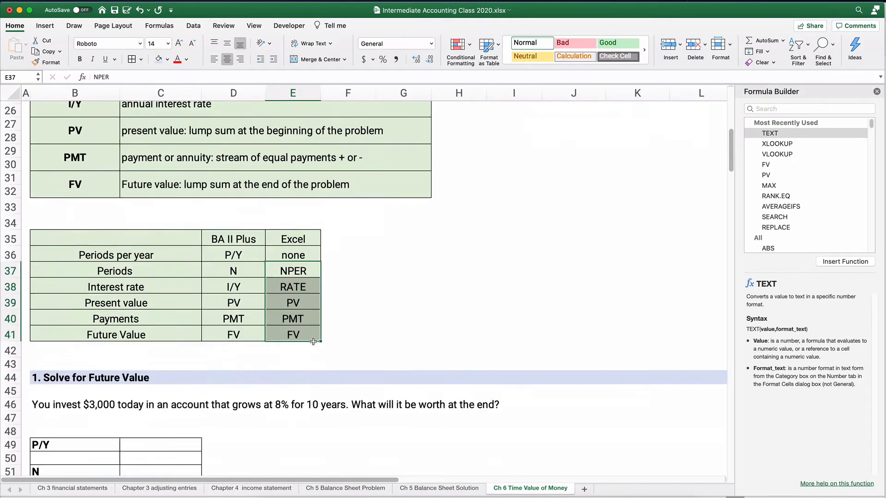
{"action": "scroll", "coordinate": [295, 318], "scroll_direction": "down", "scroll_amount": 1}
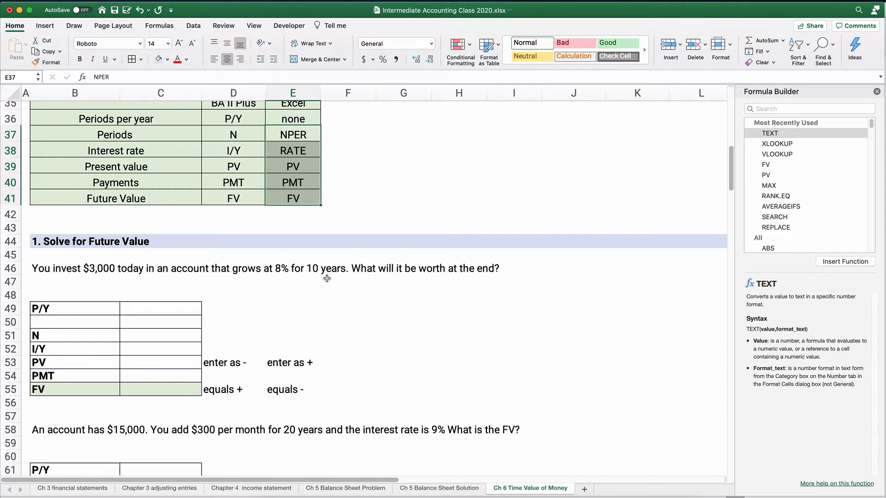
{"action": "left_click", "coordinate": [168, 307]}
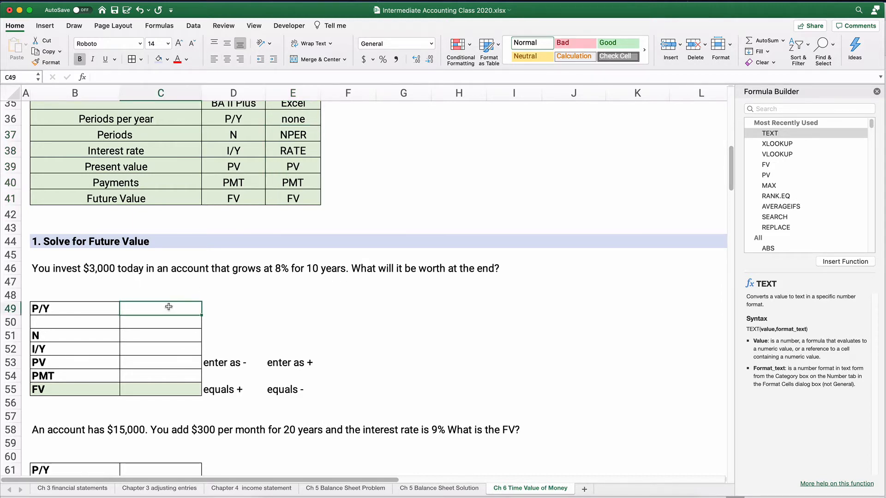
{"action": "type", "text": "1"}
{"action": "key", "text": "Return"}
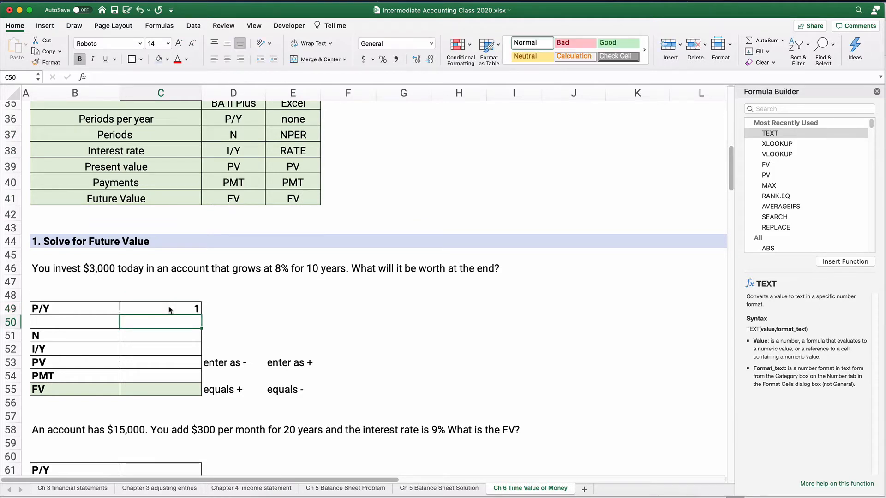
{"action": "key", "text": "Return"}
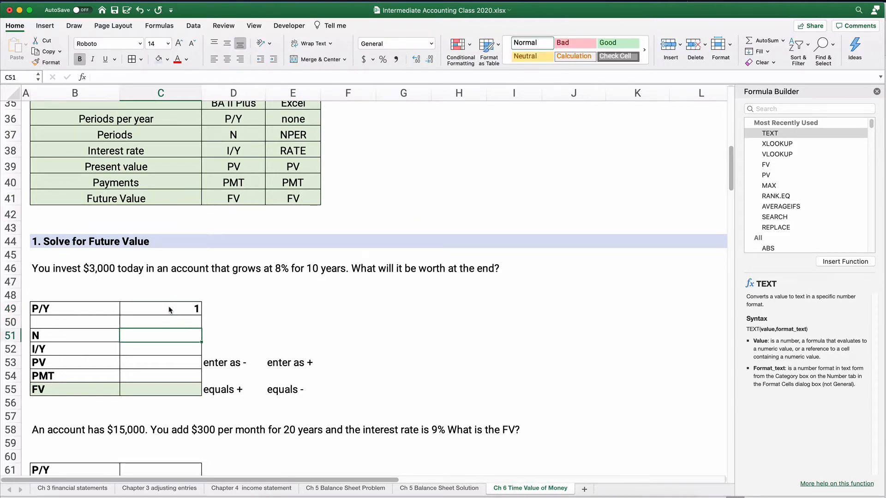
{"action": "type", "text": "10"}
{"action": "key", "text": "Return"}
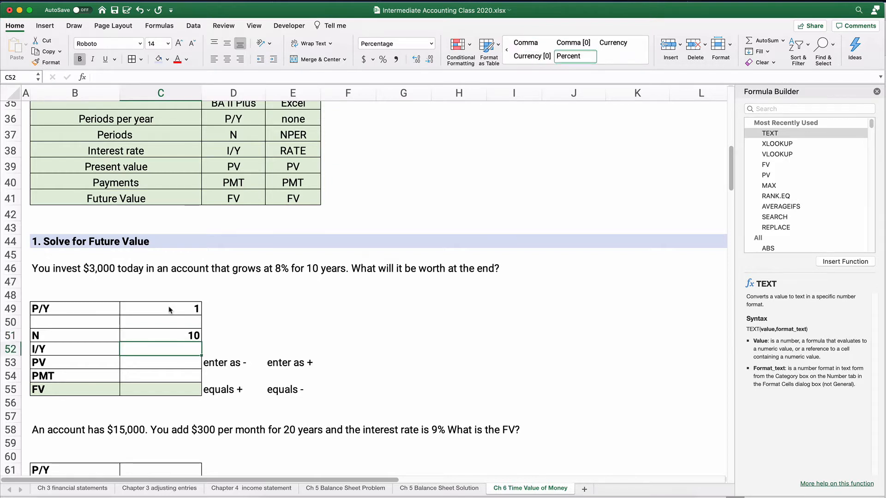
Complete the first problem's inputs with an I/Y of 8%, a PV of 3000 and a PMT of 0
{"action": "type", "text": "8"}
{"action": "key", "text": "Return"}
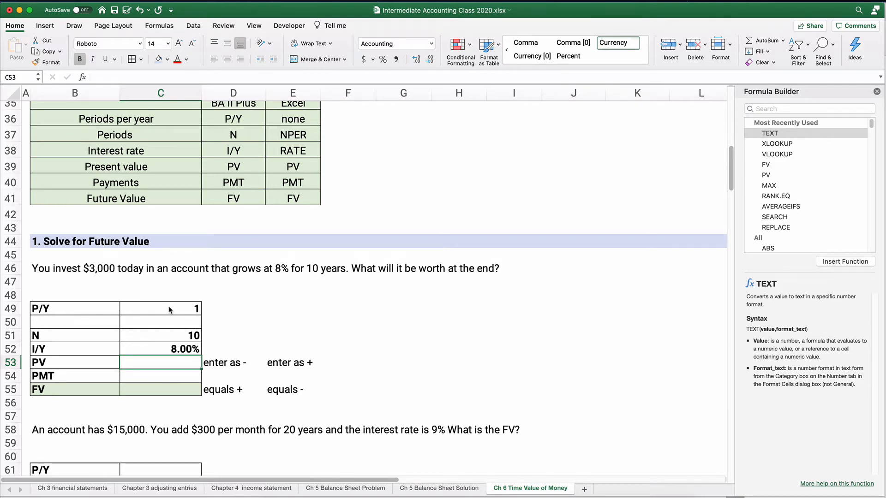
{"action": "type", "text": "3000"}
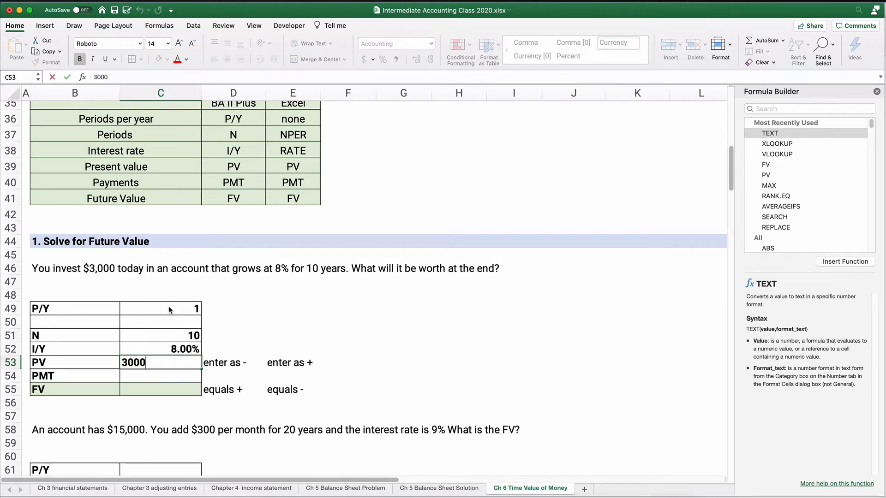
{"action": "key", "text": "Return"}
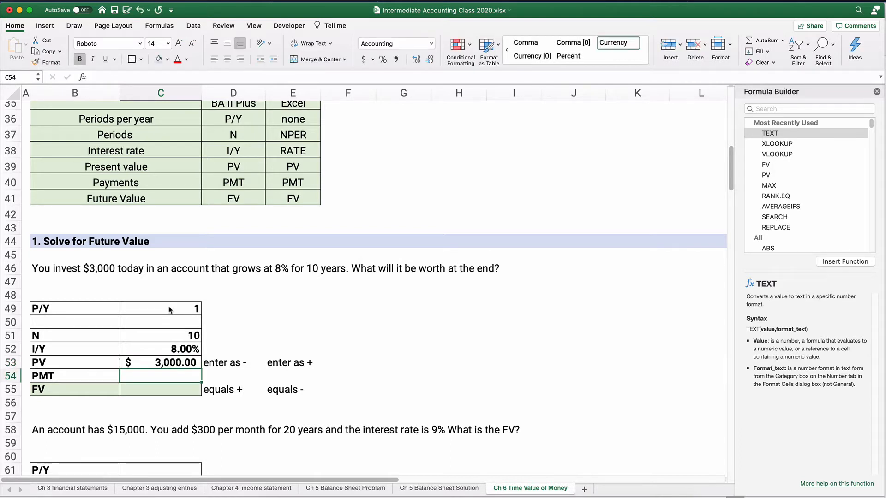
{"action": "type", "text": "0"}
{"action": "key", "text": "Return"}
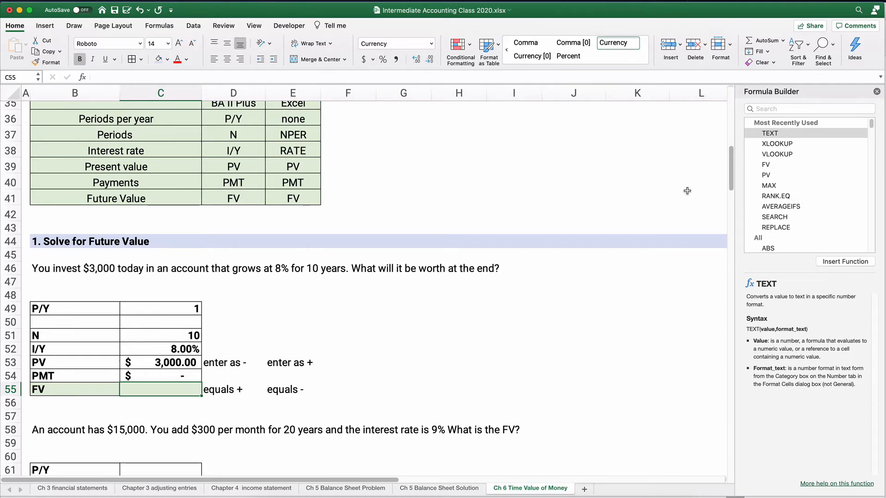
Insert the FV function in cell C55 with the Rate argument set to C52/C49
{"action": "left_click", "coordinate": [771, 108]}
{"action": "type", "text": "fv"}
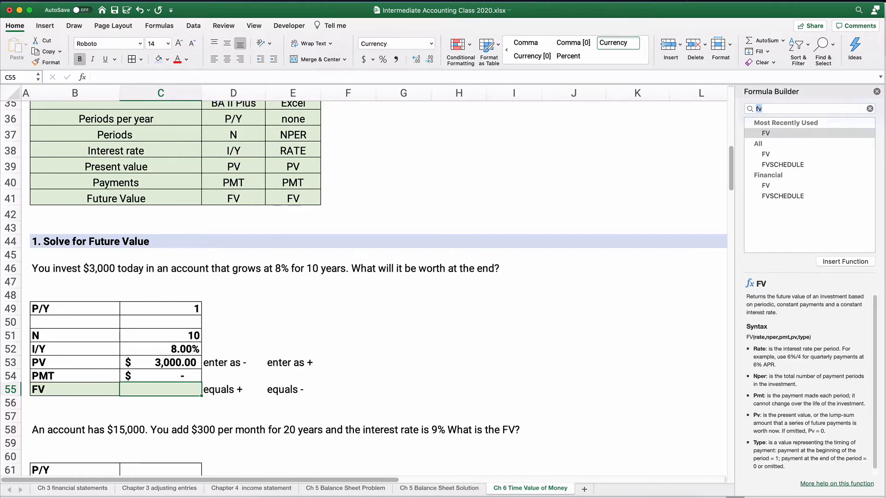
{"action": "double_click", "coordinate": [783, 133]}
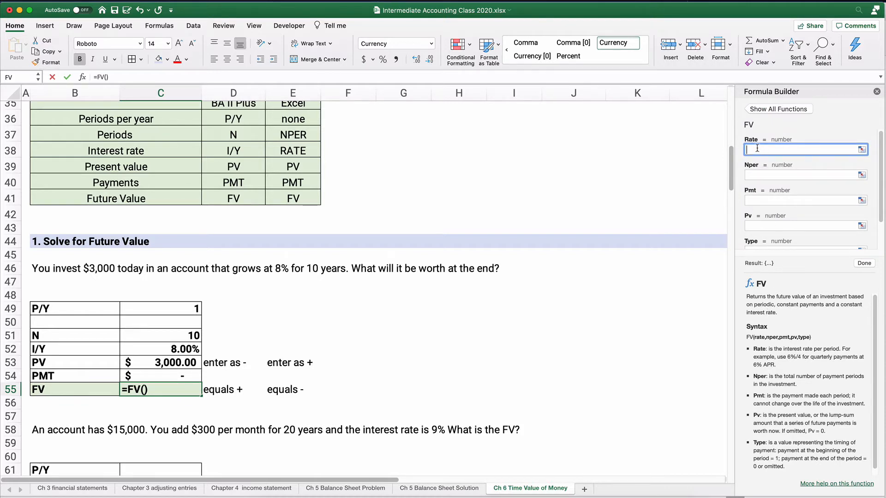
{"action": "left_click", "coordinate": [181, 349]}
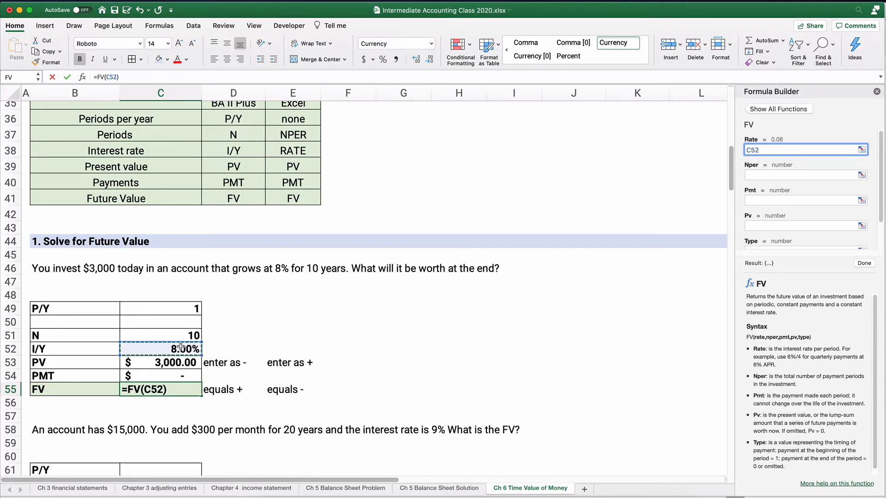
{"action": "type", "text": "/"}
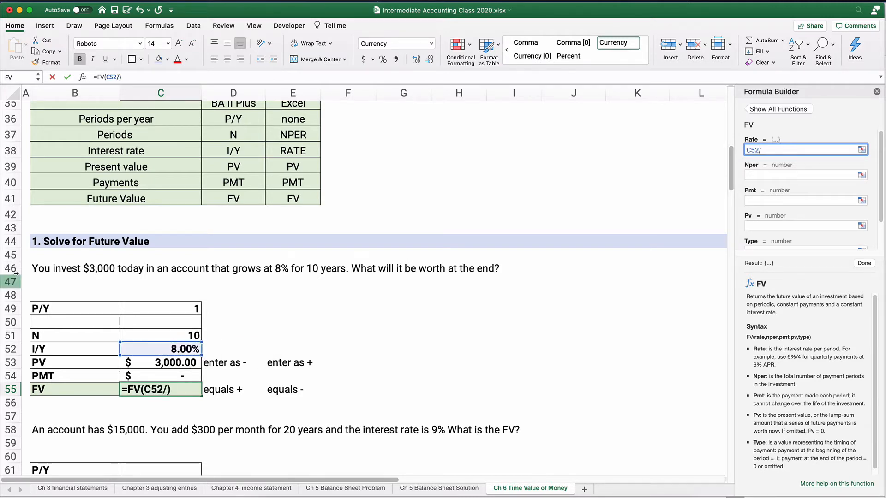
{"action": "left_click", "coordinate": [168, 309]}
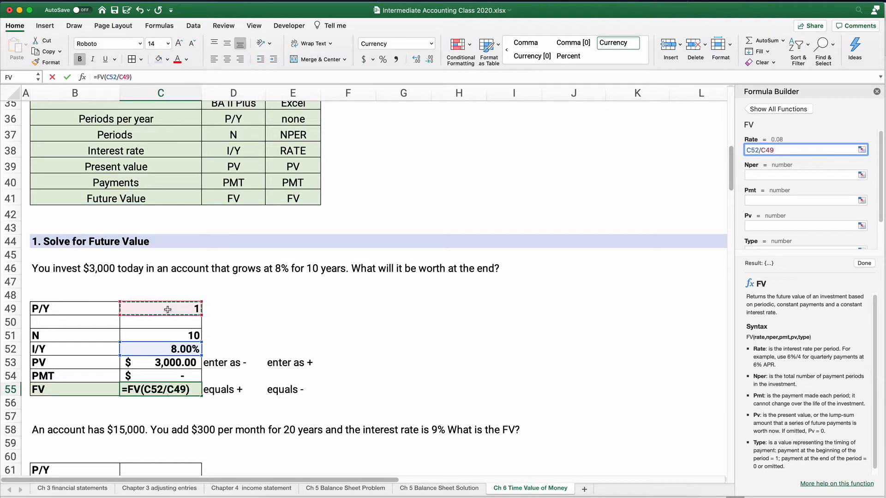
Set the FV function's Nper argument to C51, Pmt to C54 and Pv to C53
{"action": "left_click", "coordinate": [761, 176]}
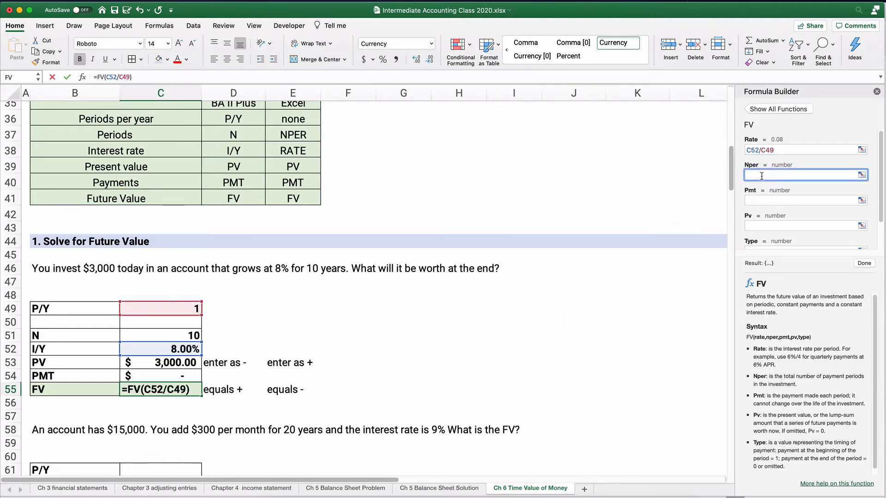
{"action": "left_click", "coordinate": [167, 337]}
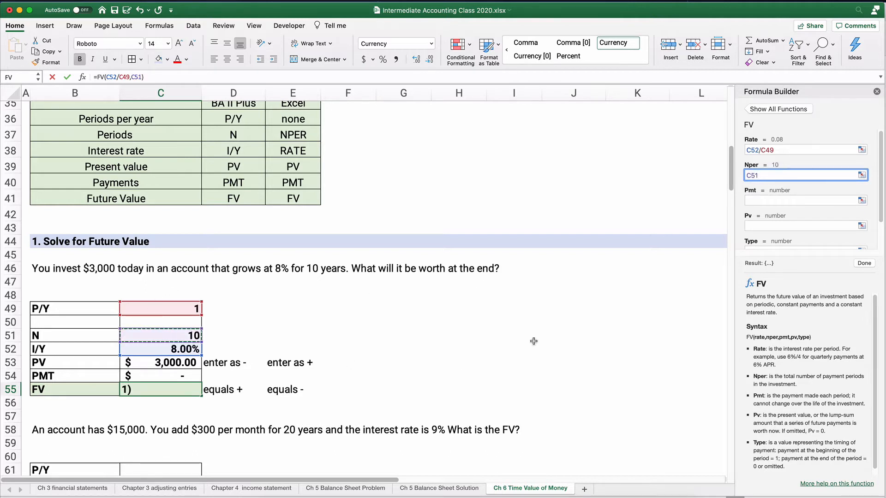
{"action": "left_click", "coordinate": [768, 200]}
{"action": "left_click", "coordinate": [190, 375]}
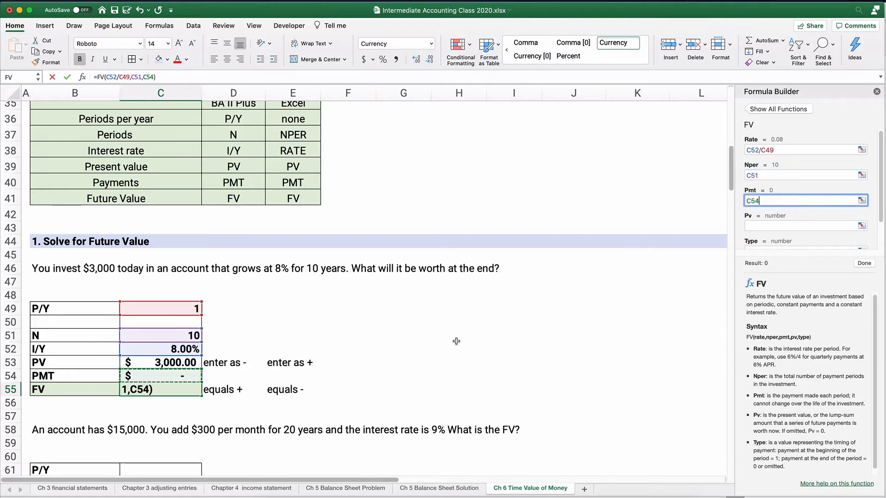
{"action": "left_click", "coordinate": [758, 226]}
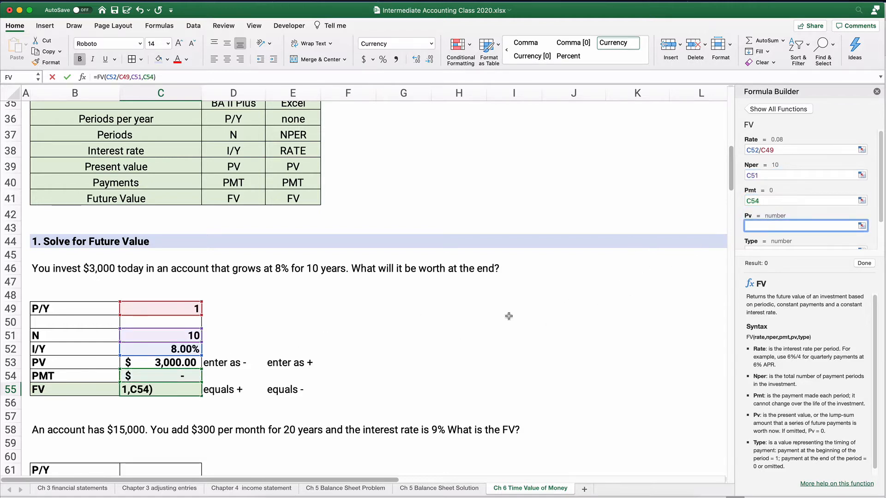
{"action": "left_click", "coordinate": [178, 366]}
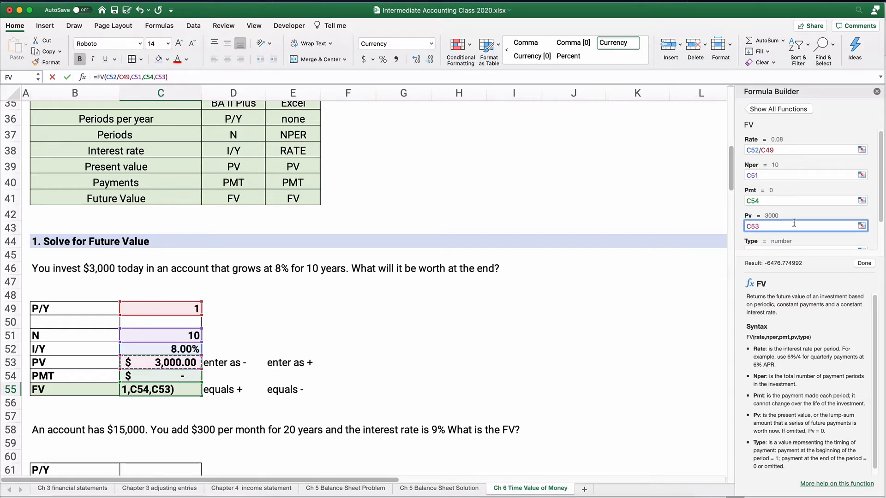
Set the FV function's Type argument to 0 and complete the formula in C55
{"action": "scroll", "coordinate": [766, 216], "scroll_direction": "down", "scroll_amount": 2}
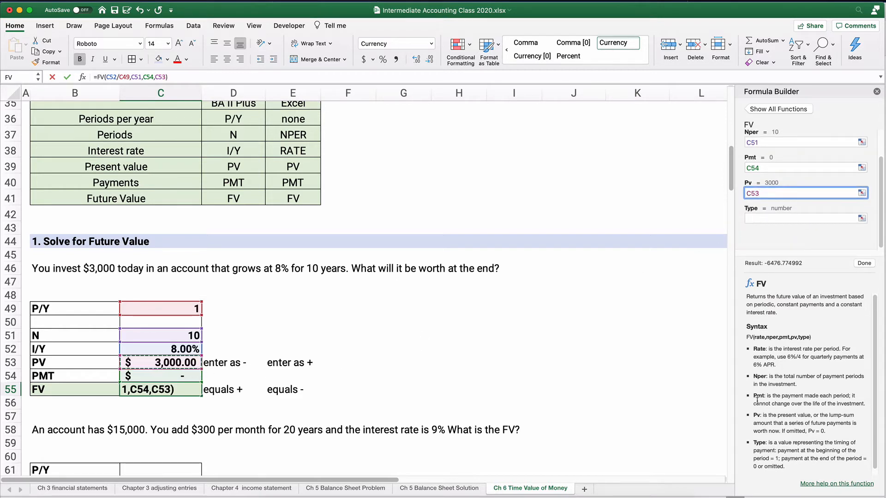
{"action": "scroll", "coordinate": [772, 323], "scroll_direction": "down", "scroll_amount": 1}
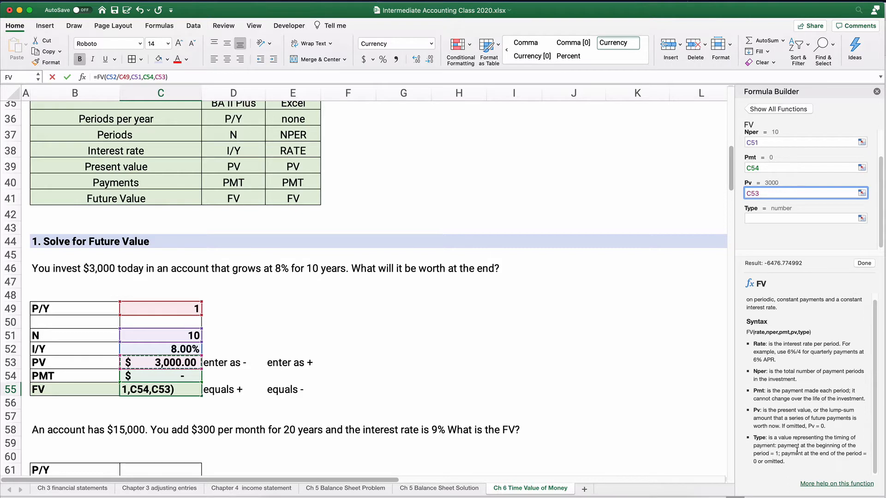
{"action": "left_click", "coordinate": [751, 217]}
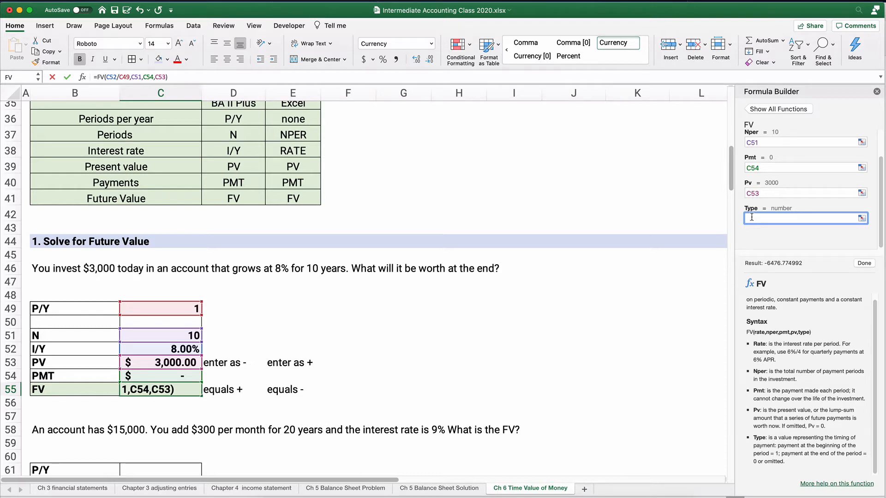
{"action": "type", "text": "0"}
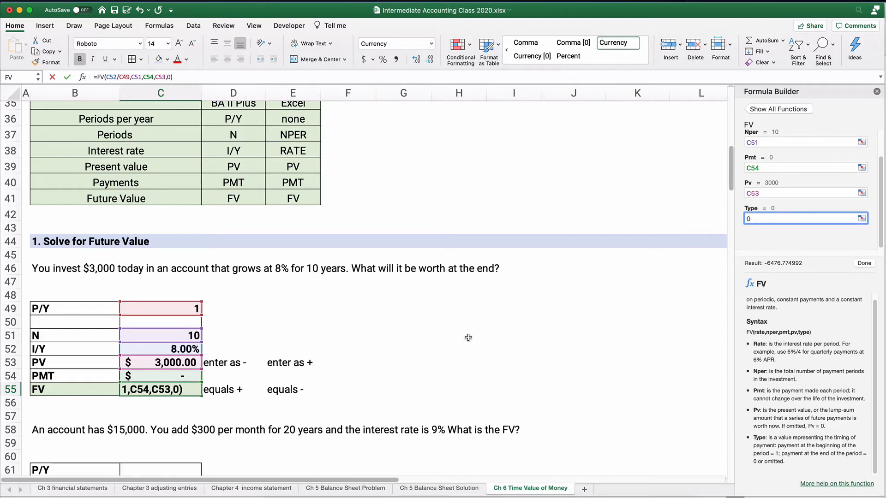
{"action": "left_click", "coordinate": [468, 337]}
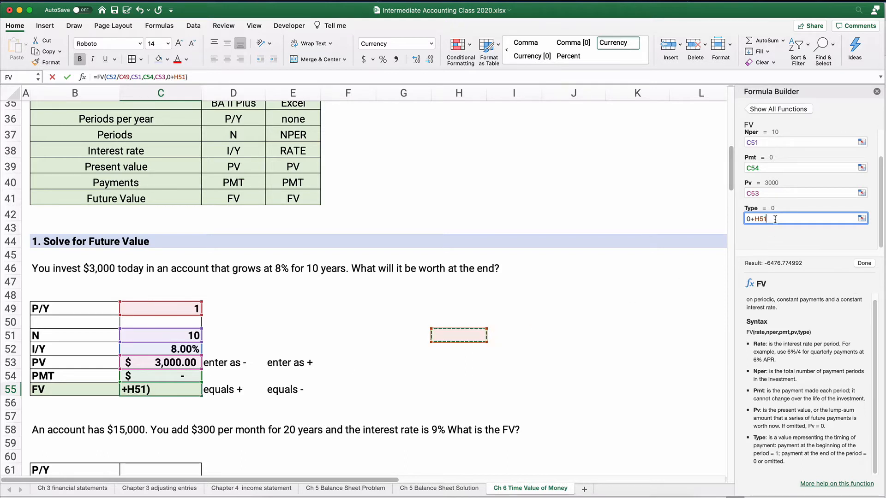
{"action": "key", "text": "BackSpace"}
{"action": "key", "text": "BackSpace"}
{"action": "key", "text": "BackSpace"}
{"action": "key", "text": "BackSpace"}
{"action": "key", "text": "BackSpace"}
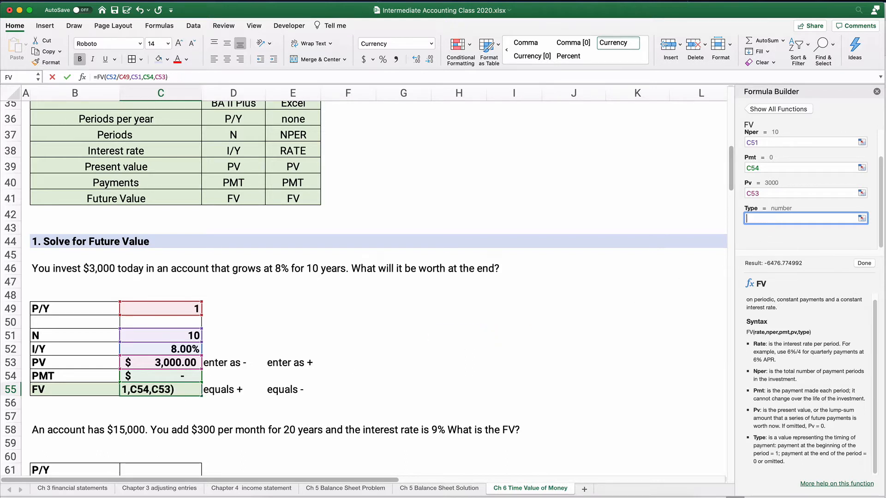
{"action": "type", "text": "0"}
{"action": "left_click", "coordinate": [864, 264]}
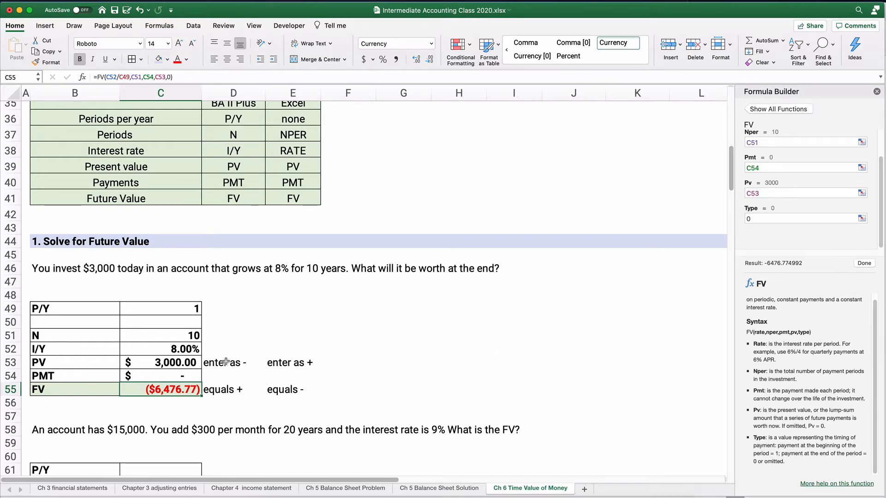
Change the first problem's PV to -3000, following the sign convention notes beside the table
{"action": "left_click_drag", "start_coordinate": [283, 362], "coordinate": [282, 389]}
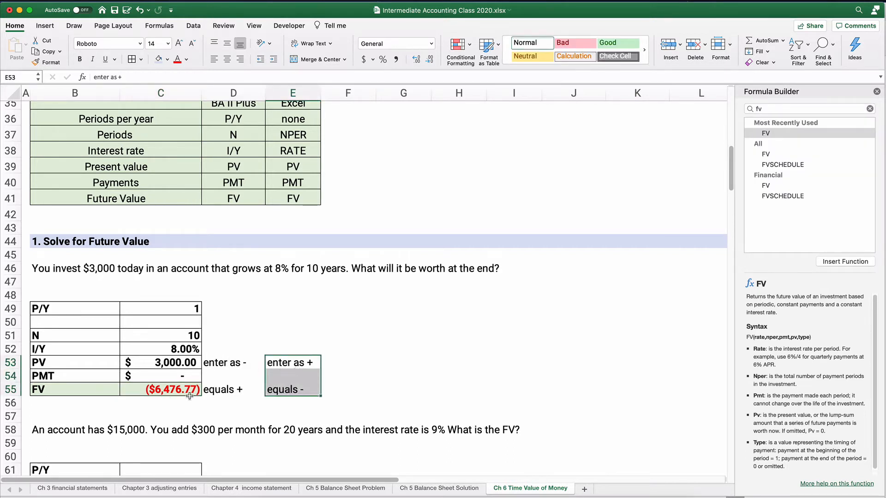
{"action": "left_click", "coordinate": [167, 362]}
{"action": "type", "text": "-3000"}
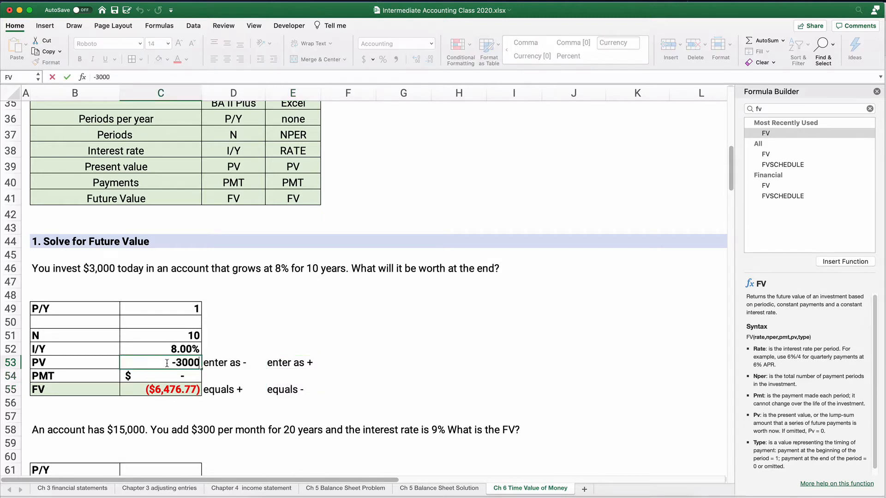
{"action": "key", "text": "Return"}
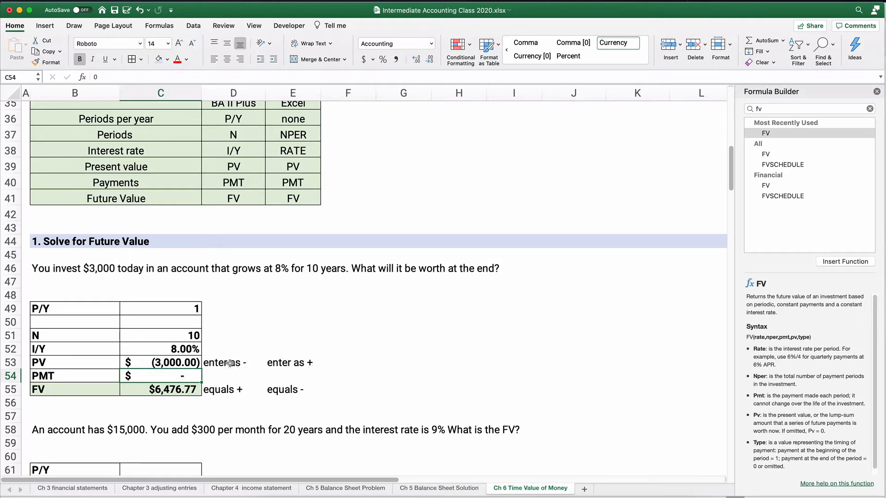
{"action": "left_click_drag", "start_coordinate": [230, 363], "coordinate": [227, 391]}
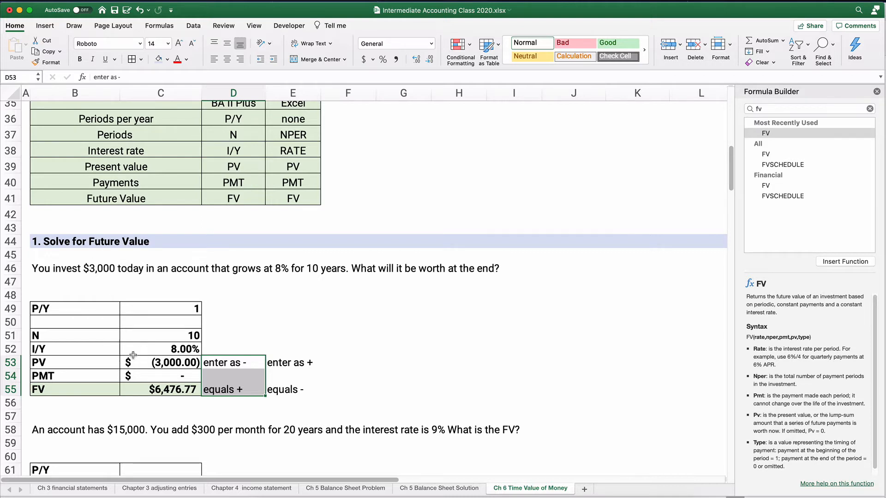
Enter 12 for P/Y in the second future value problem about the $15,000 account
{"action": "scroll", "coordinate": [131, 358], "scroll_direction": "down", "scroll_amount": 1}
{"action": "scroll", "coordinate": [128, 361], "scroll_direction": "down", "scroll_amount": 7}
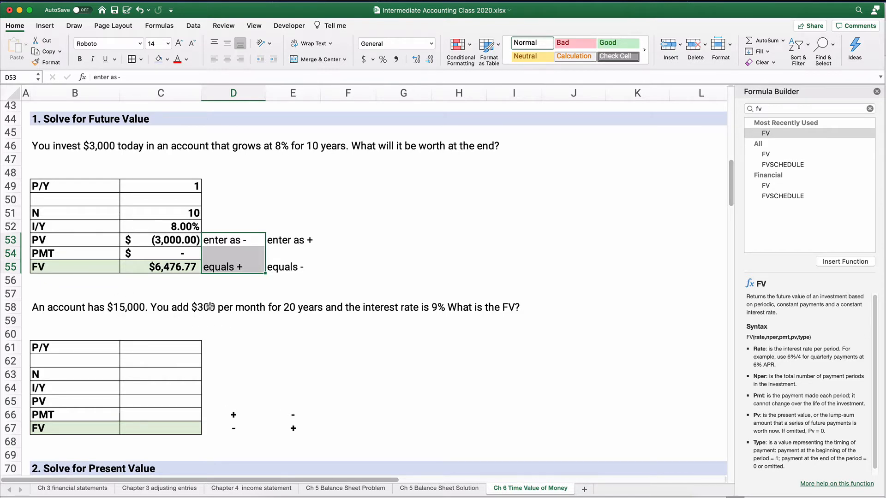
{"action": "left_click", "coordinate": [179, 342]}
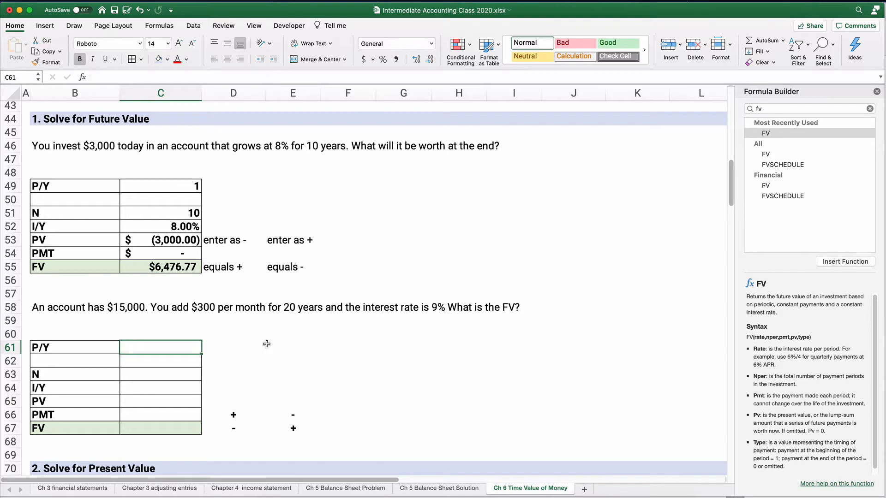
{"action": "type", "text": "12"}
{"action": "key", "text": "Return"}
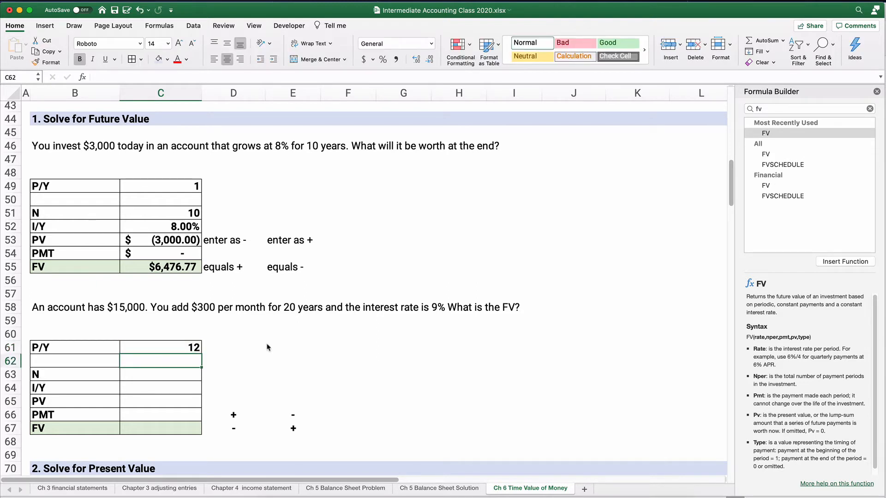
{"action": "key", "text": "Return"}
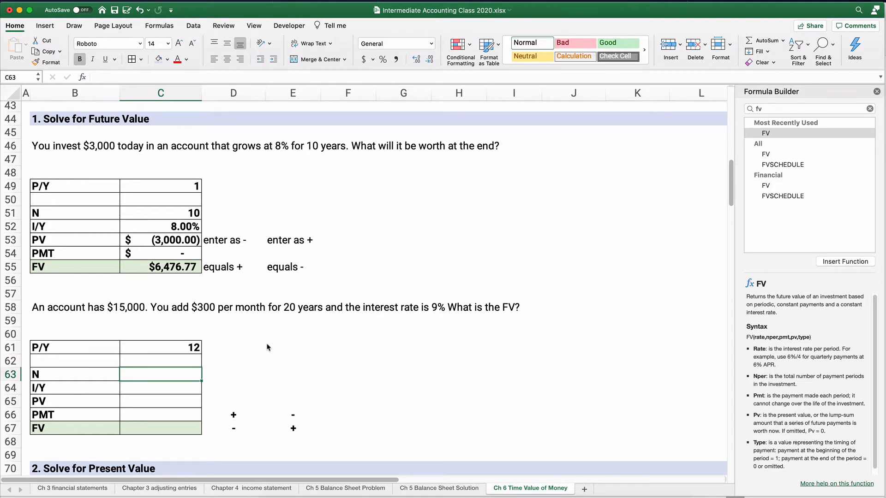
Enter the second problem's N in cell C63 as the formula =20*12
{"action": "type", "text": "20"}
{"action": "key", "text": "Return"}
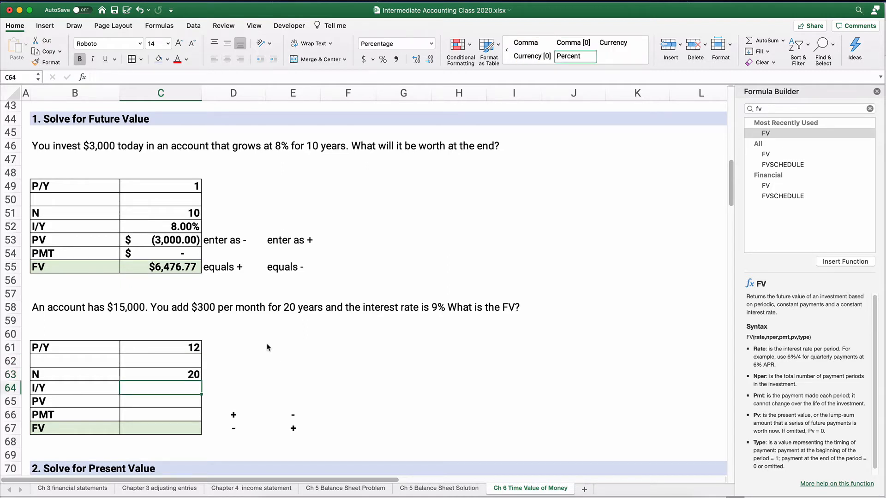
{"action": "key", "text": "Up"}
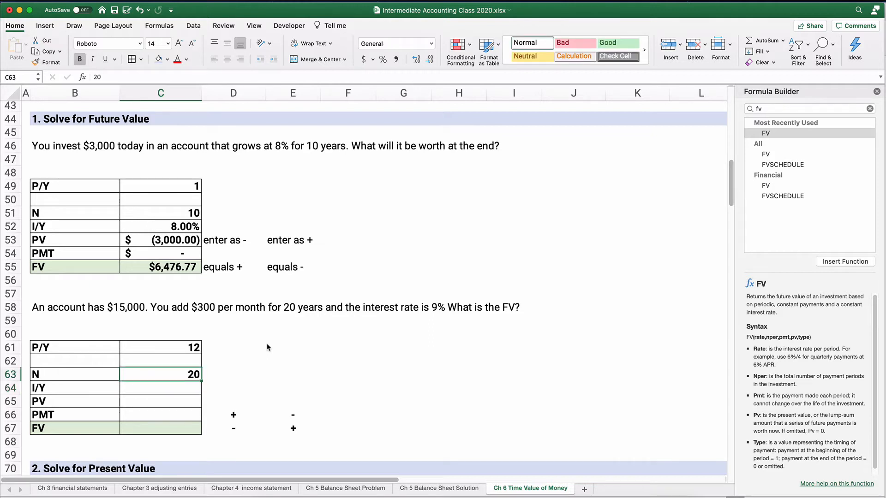
{"action": "key", "text": "BackSpace"}
{"action": "type", "text": "=20"}
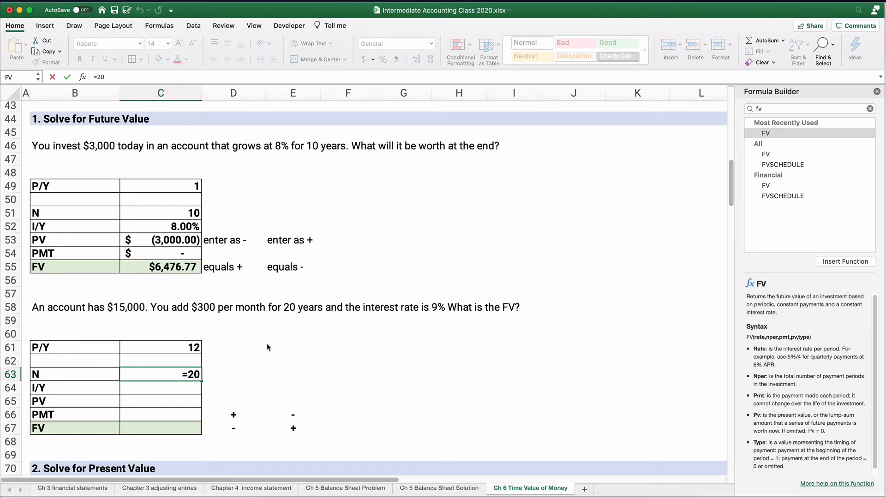
{"action": "type", "text": "*12"}
{"action": "key", "text": "Return"}
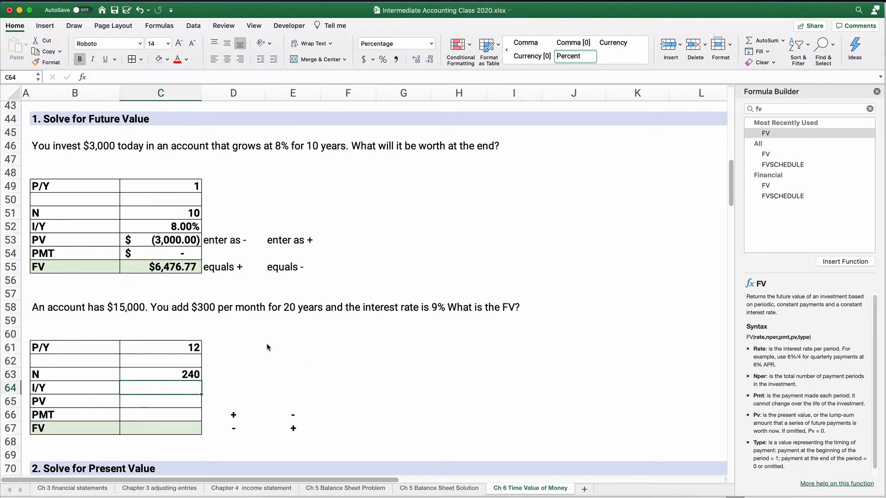
Enter an I/Y of 9%, a PV of 15000 and a PMT of 300 for the second problem
{"action": "type", "text": "9"}
{"action": "key", "text": "Return"}
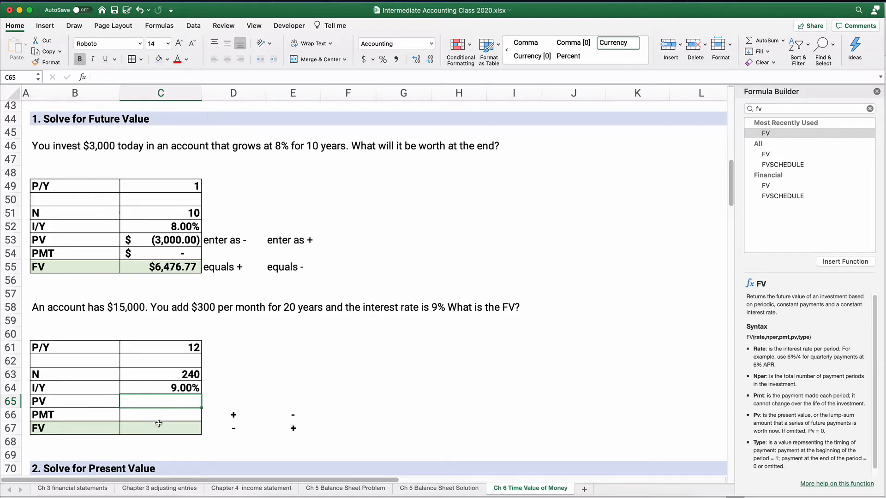
{"action": "type", "text": "15000"}
{"action": "key", "text": "Return"}
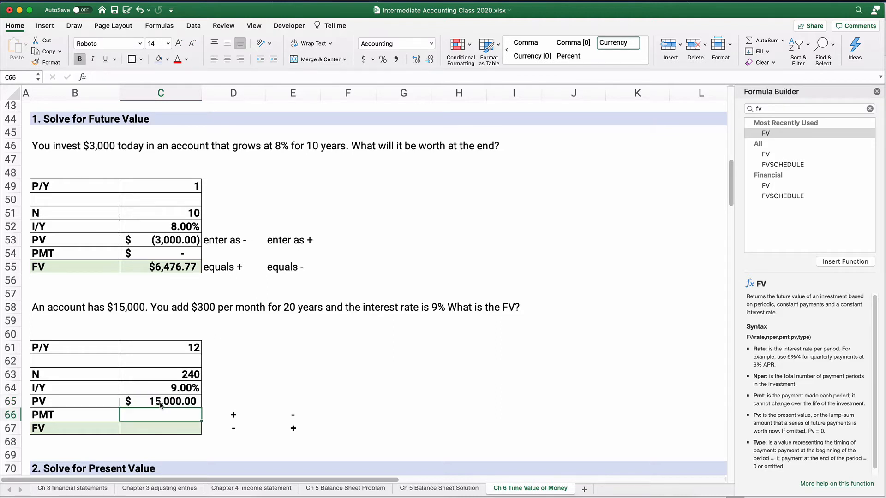
{"action": "type", "text": "300"}
{"action": "key", "text": "Return"}
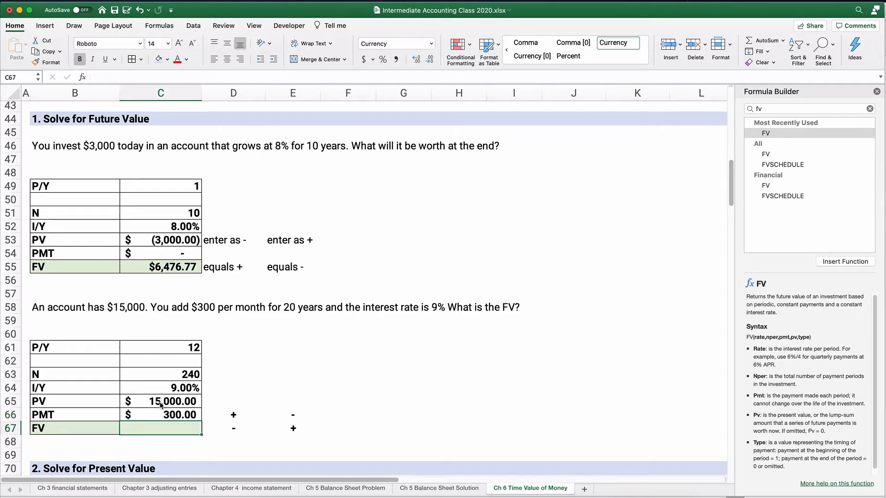
Change the second future value problem's PV to -15000 and its PMT to -300
{"action": "key", "text": "Up"}
{"action": "key", "text": "Up"}
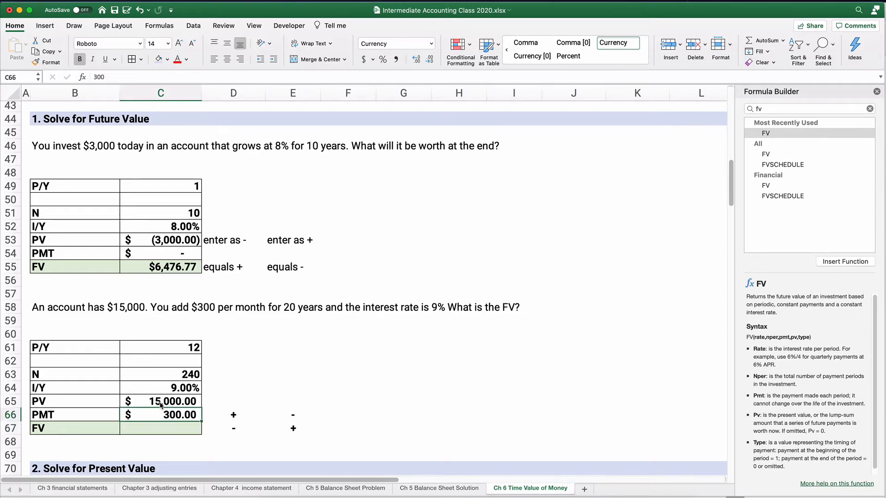
{"action": "type", "text": "-15000"}
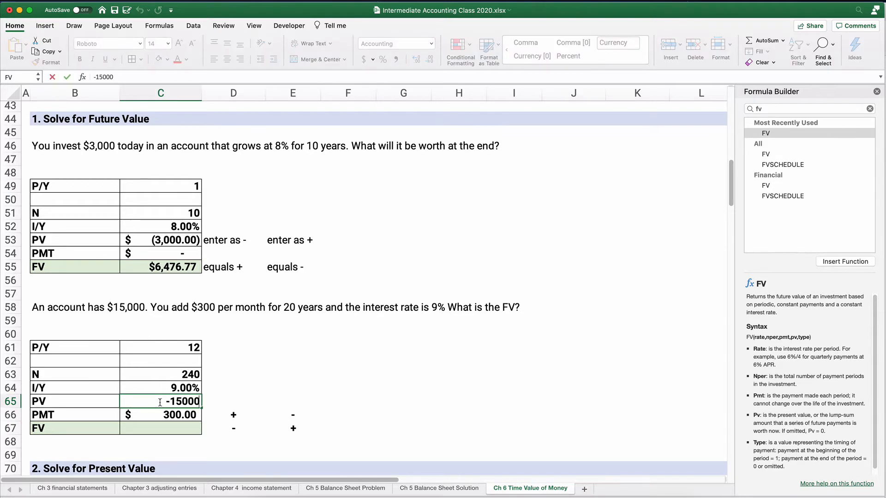
{"action": "key", "text": "Return"}
{"action": "type", "text": "-300"}
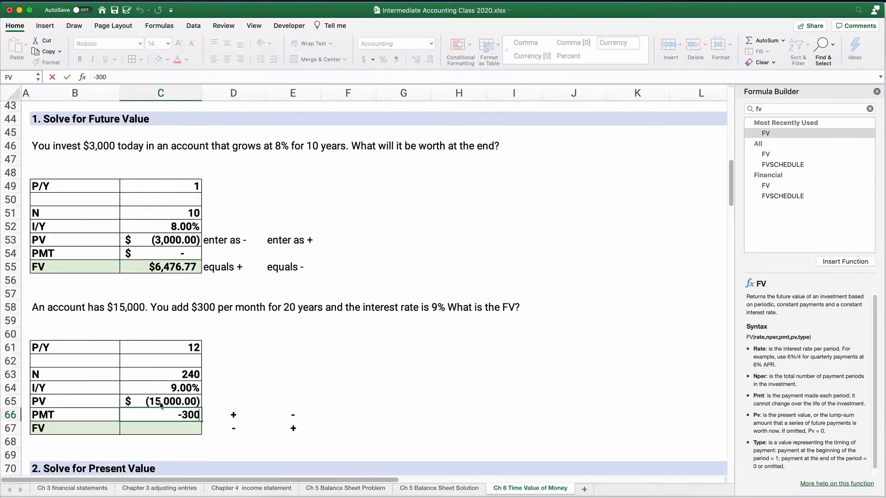
{"action": "key", "text": "Return"}
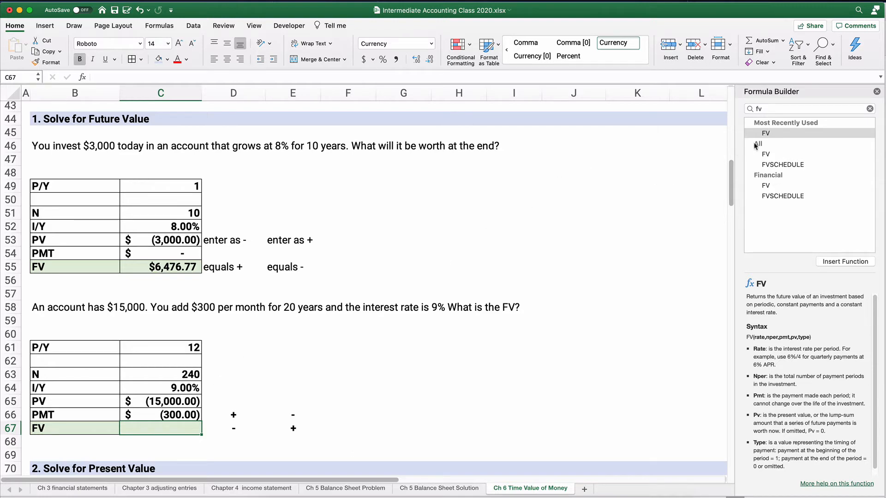
Insert the FV function in C67 and set its Rate to the annual rate divided by P/Y, C64/C61
{"action": "left_click", "coordinate": [767, 133]}
{"action": "double_click", "coordinate": [768, 134]}
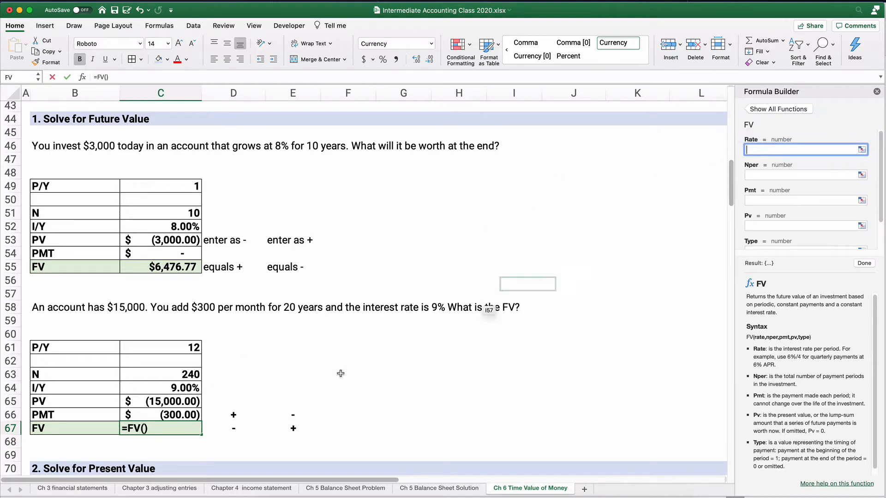
{"action": "left_click", "coordinate": [191, 388]}
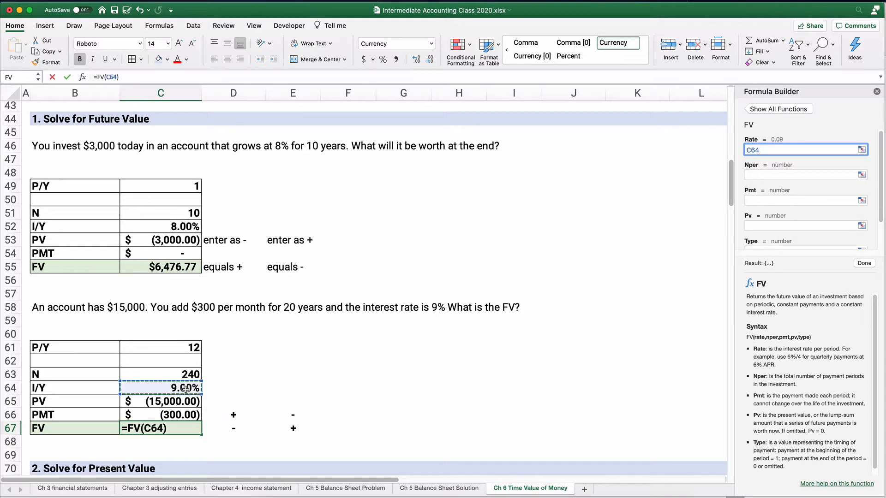
{"action": "type", "text": "/"}
{"action": "left_click", "coordinate": [181, 347]}
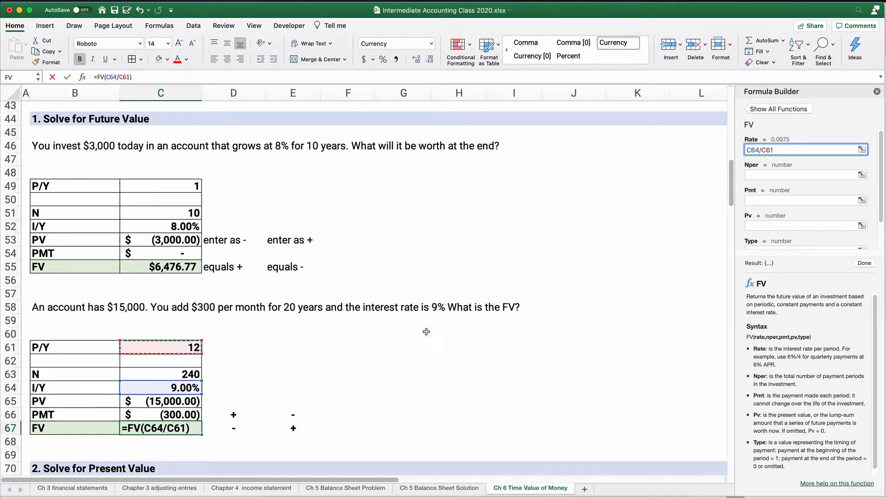
Complete the FV function in C67 with Nper C63, Pmt C66, Pv C65 and Type 0
{"action": "left_click", "coordinate": [759, 171]}
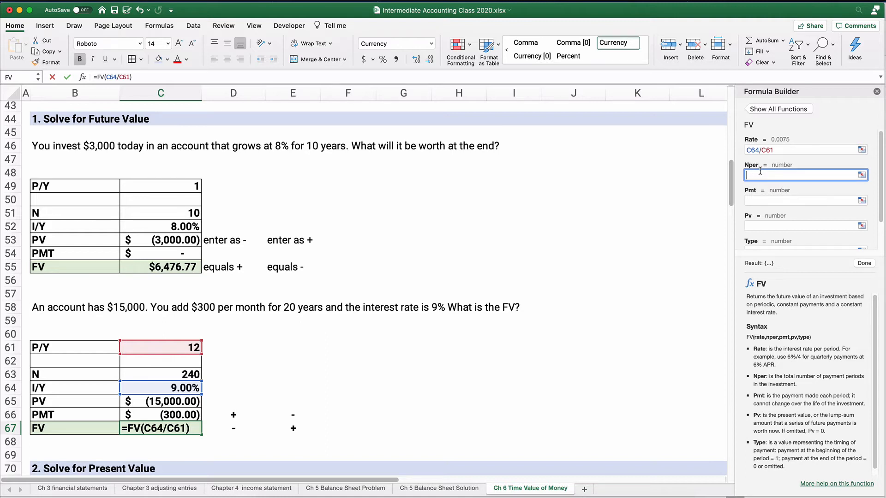
{"action": "left_click", "coordinate": [176, 369]}
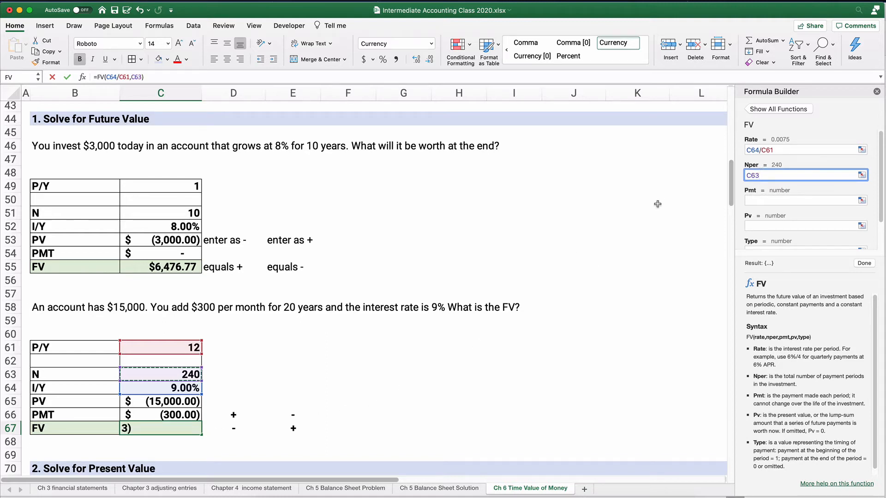
{"action": "key", "text": "Tab"}
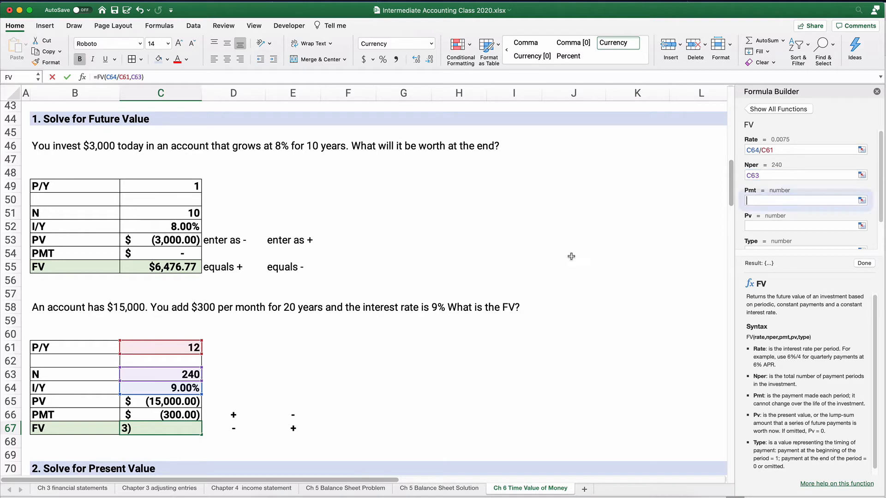
{"action": "left_click", "coordinate": [186, 414]}
{"action": "key", "text": "Tab"}
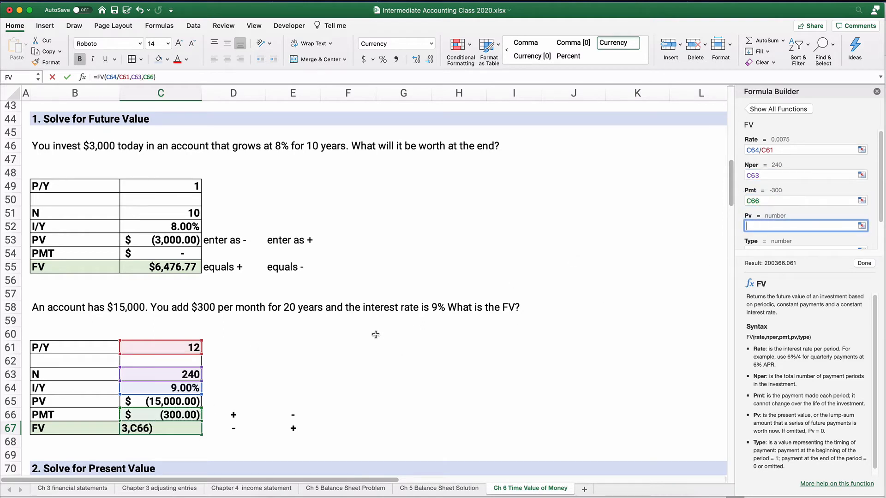
{"action": "left_click", "coordinate": [199, 399]}
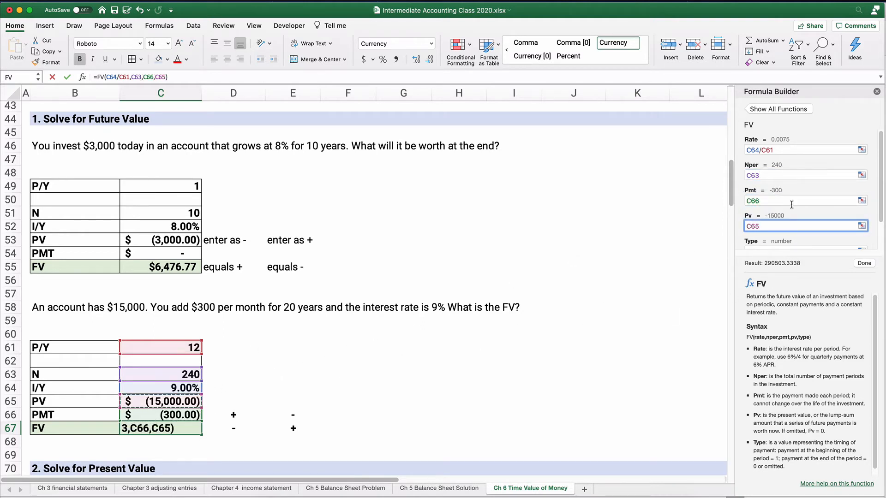
{"action": "scroll", "coordinate": [791, 204], "scroll_direction": "down", "scroll_amount": 2}
{"action": "left_click", "coordinate": [756, 218]}
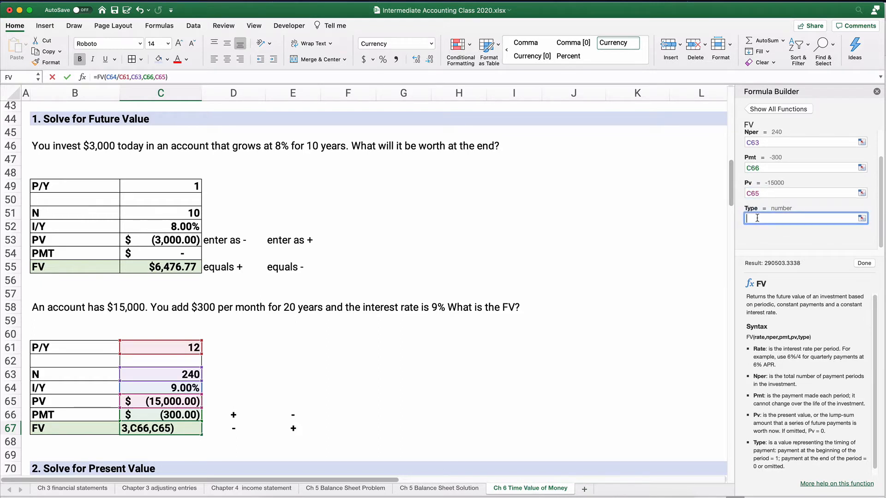
{"action": "type", "text": "0"}
{"action": "left_click", "coordinate": [863, 264]}
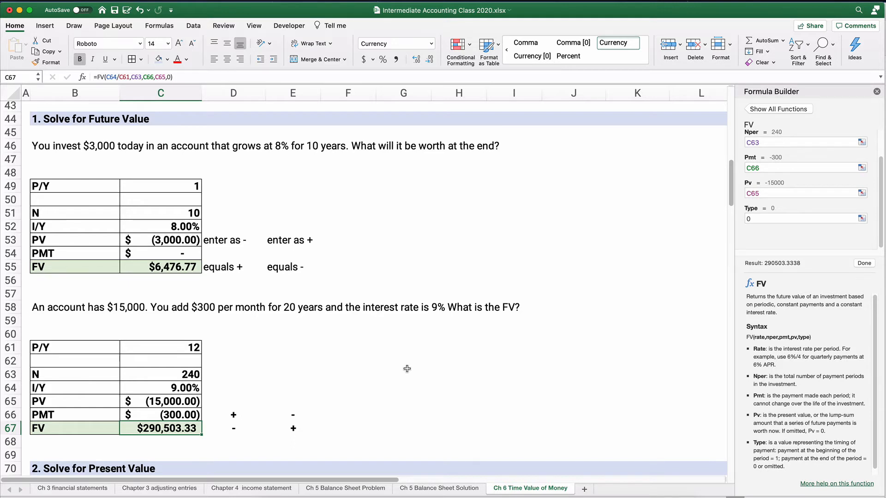
Enter a P/Y of 1, an N of 10 and an I/Y of 6% for the first present value problem, about the annuity
{"action": "left_click_drag", "start_coordinate": [57, 377], "coordinate": [55, 429]}
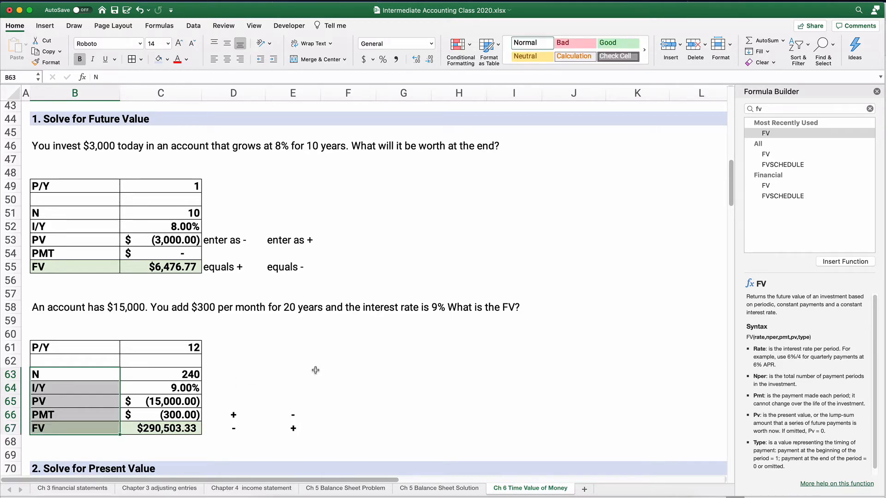
{"action": "scroll", "coordinate": [254, 357], "scroll_direction": "down", "scroll_amount": 6}
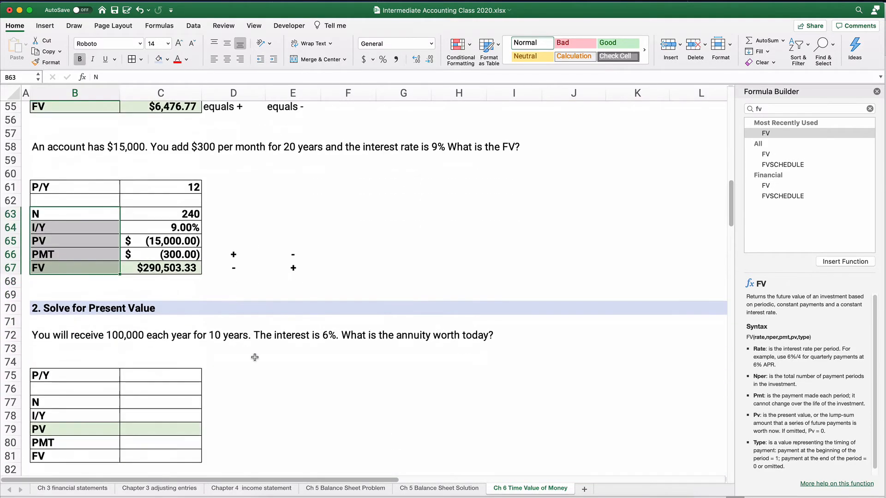
{"action": "scroll", "coordinate": [254, 357], "scroll_direction": "down", "scroll_amount": 2}
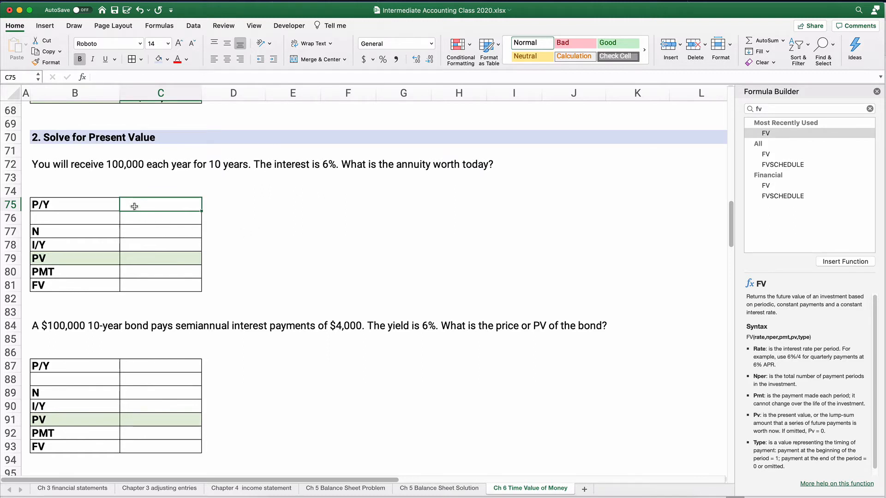
{"action": "type", "text": "1"}
{"action": "key", "text": "Return"}
{"action": "key", "text": "Return"}
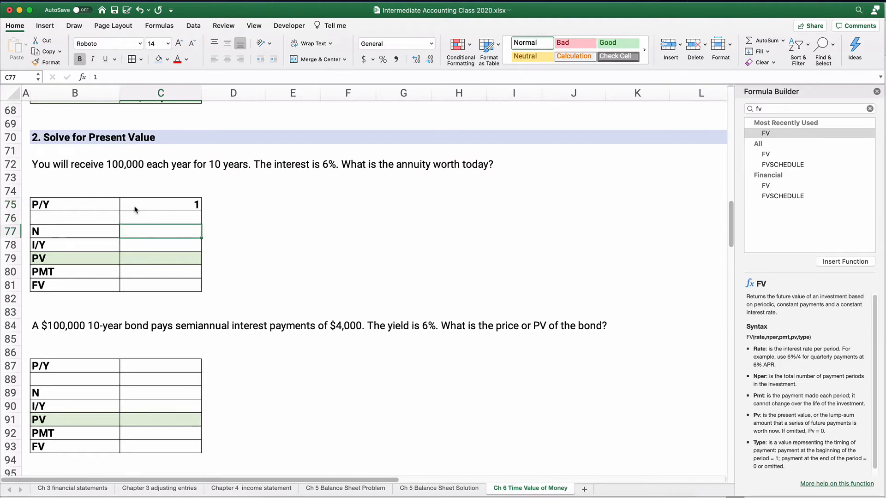
{"action": "type", "text": "10"}
{"action": "key", "text": "Return"}
{"action": "type", "text": "6%"}
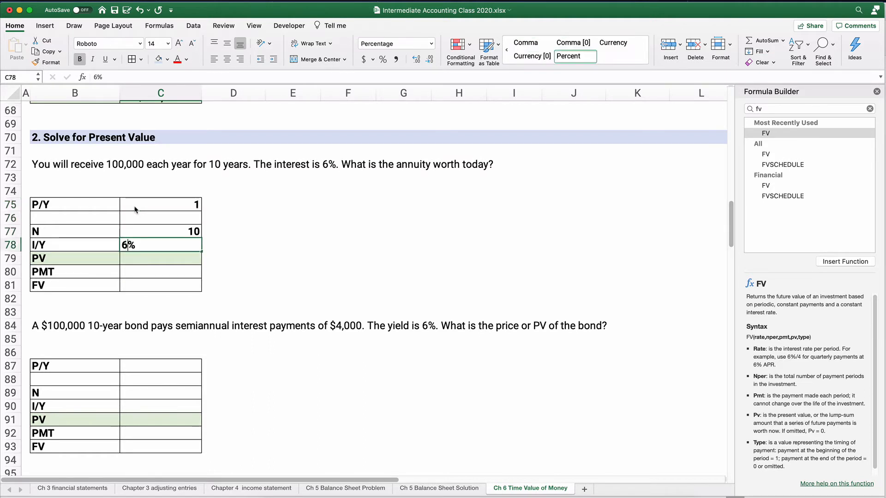
{"action": "key", "text": "Return"}
Enter a PMT of 100000 and an FV of 0 in the annuity problem's table
{"action": "key", "text": "Return"}
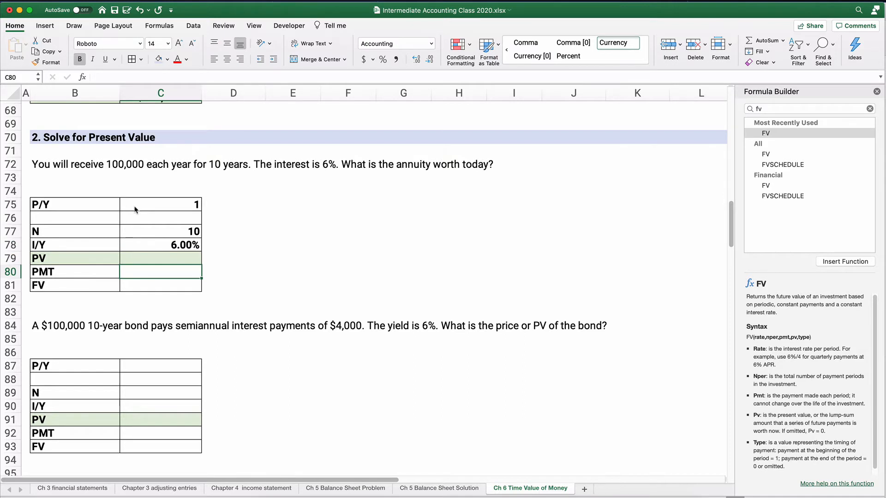
{"action": "type", "text": "100000"}
{"action": "key", "text": "Return"}
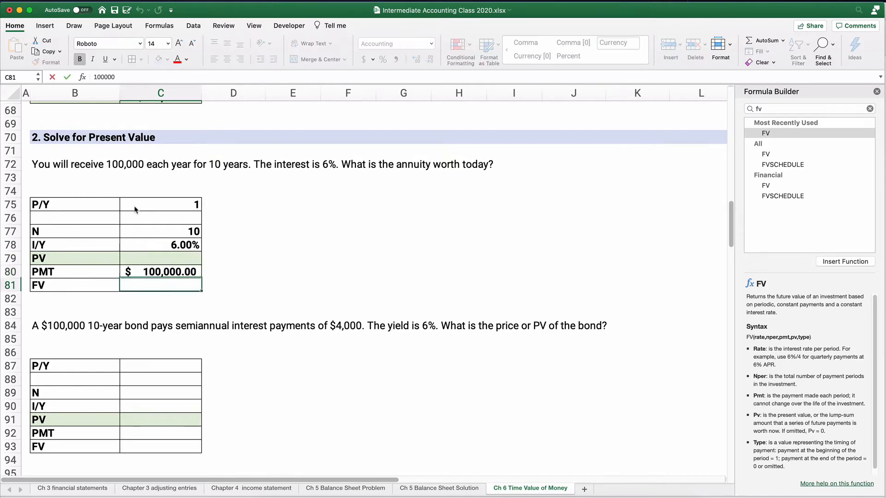
{"action": "type", "text": "0"}
{"action": "key", "text": "Return"}
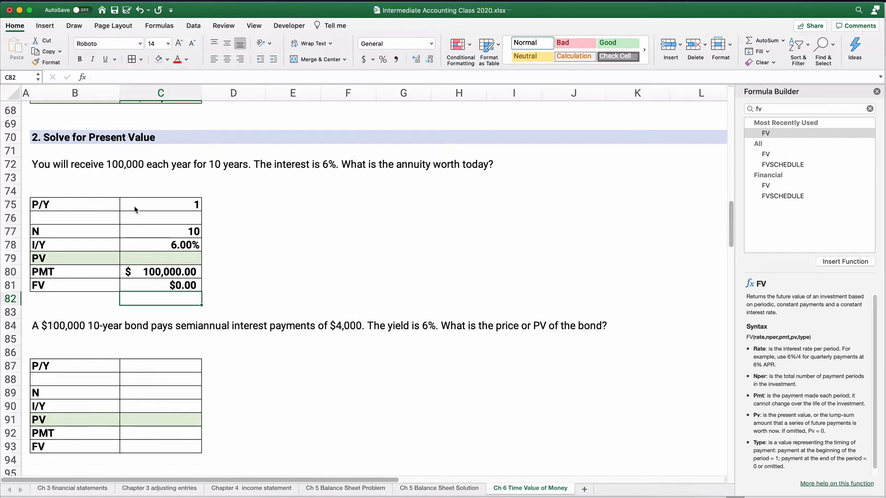
Find and insert the PV function in C79, and set its Rate to C78/C75
{"action": "left_click", "coordinate": [182, 261]}
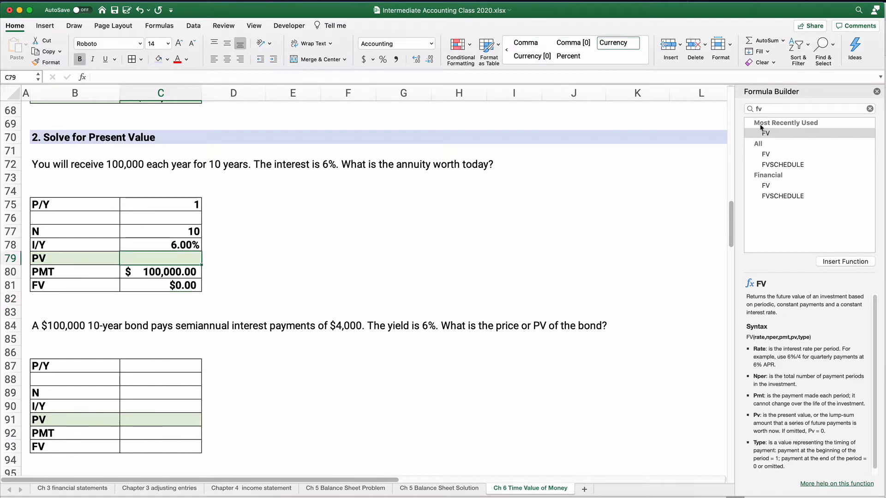
{"action": "double_click", "coordinate": [757, 108]}
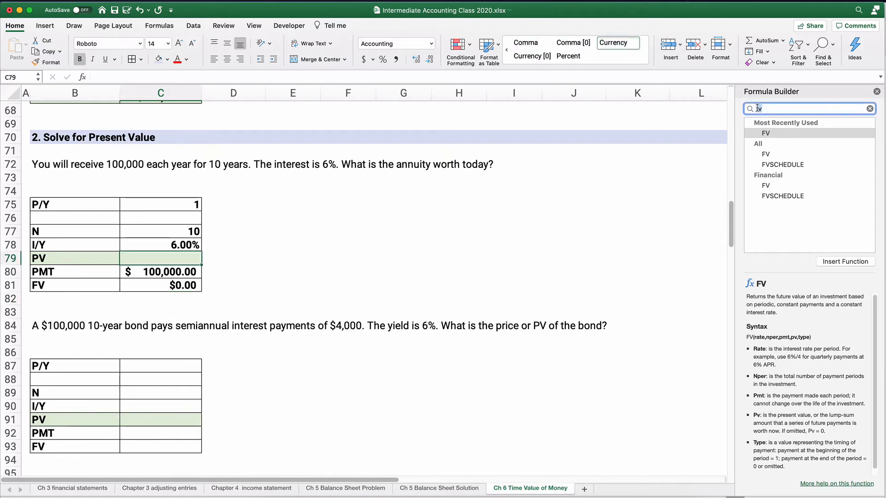
{"action": "type", "text": "pv"}
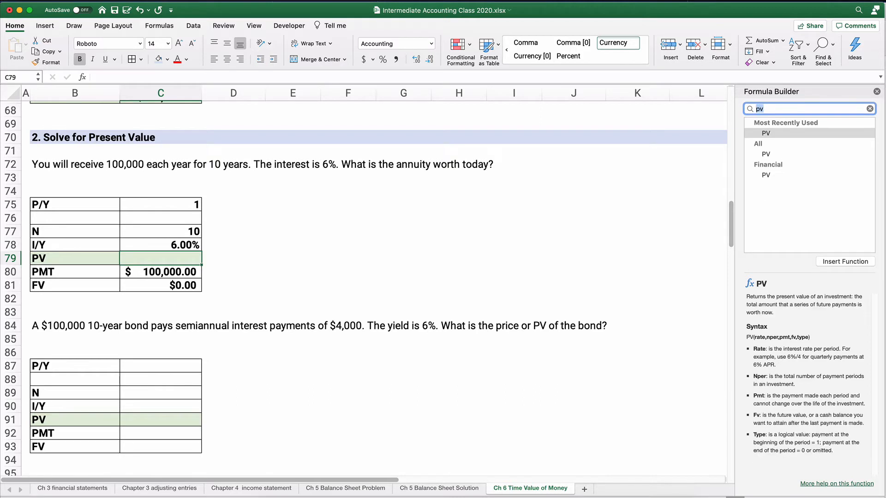
{"action": "double_click", "coordinate": [802, 135]}
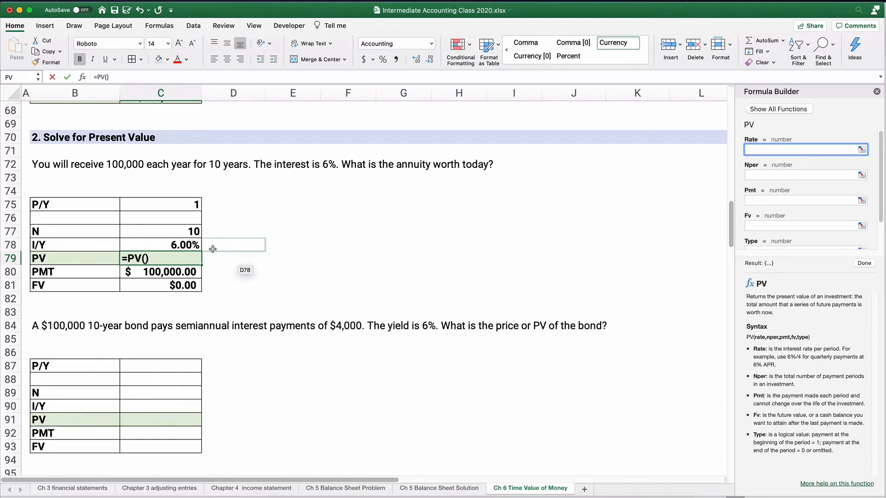
{"action": "left_click", "coordinate": [188, 246]}
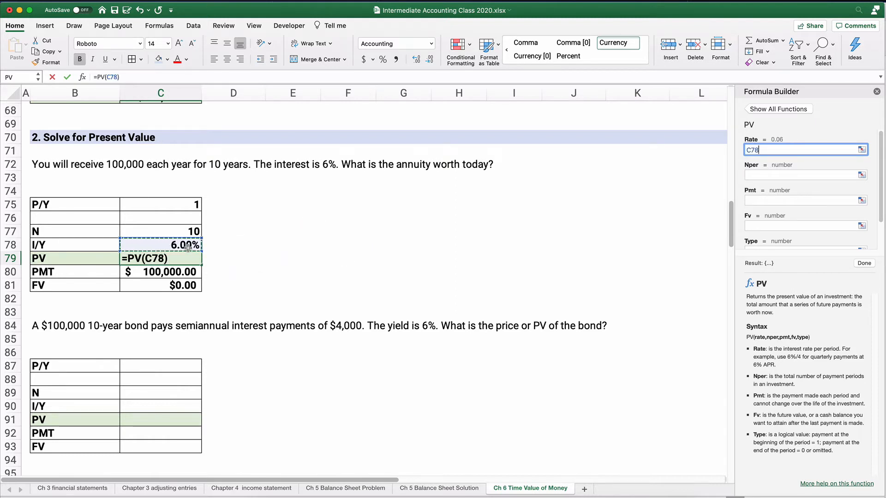
{"action": "type", "text": "/"}
{"action": "left_click", "coordinate": [164, 202]}
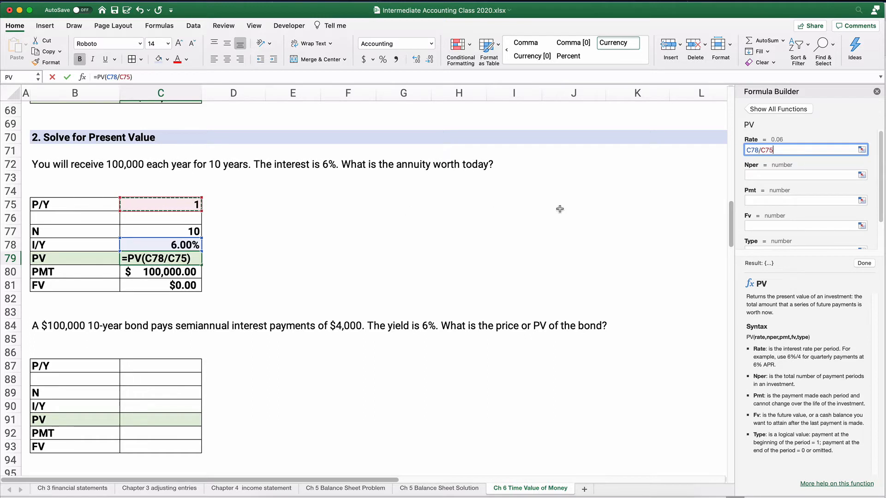
Complete the PV function in C79 with Nper C77, Pmt C80, Fv C81 and Type 0
{"action": "left_click", "coordinate": [745, 175]}
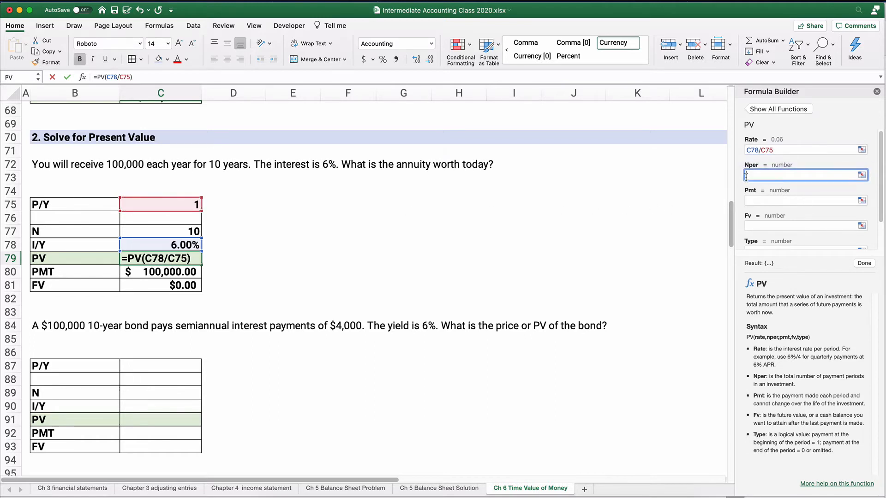
{"action": "left_click", "coordinate": [181, 231]}
{"action": "left_click", "coordinate": [770, 202]}
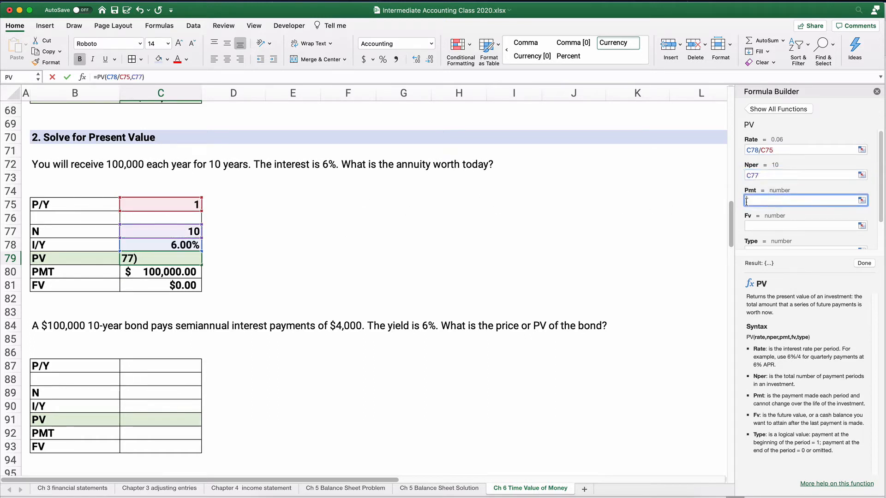
{"action": "left_click", "coordinate": [184, 272]}
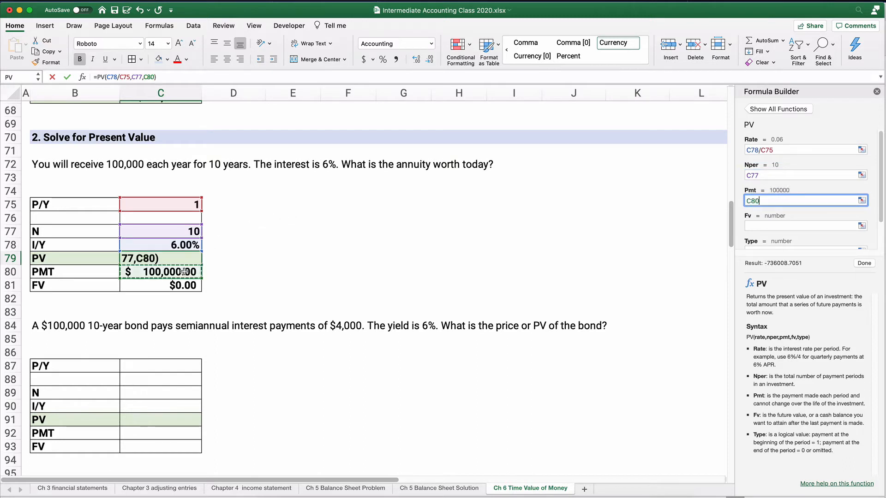
{"action": "left_click", "coordinate": [760, 225]}
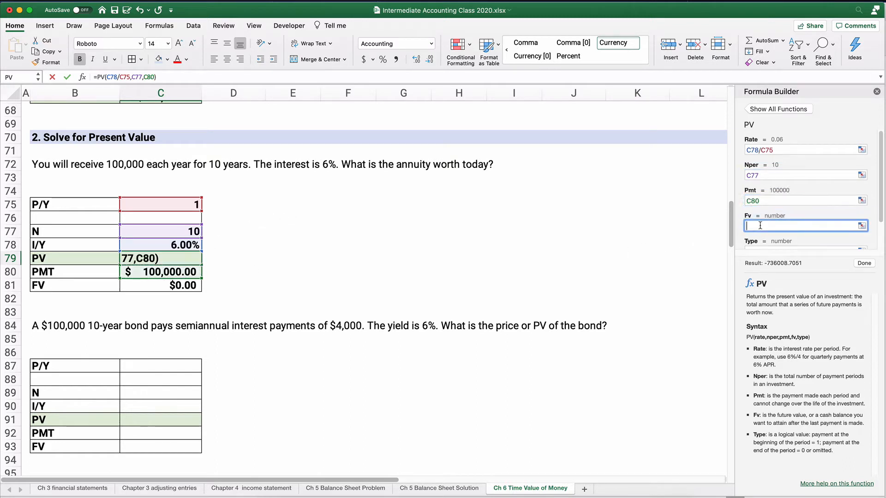
{"action": "left_click", "coordinate": [171, 286]}
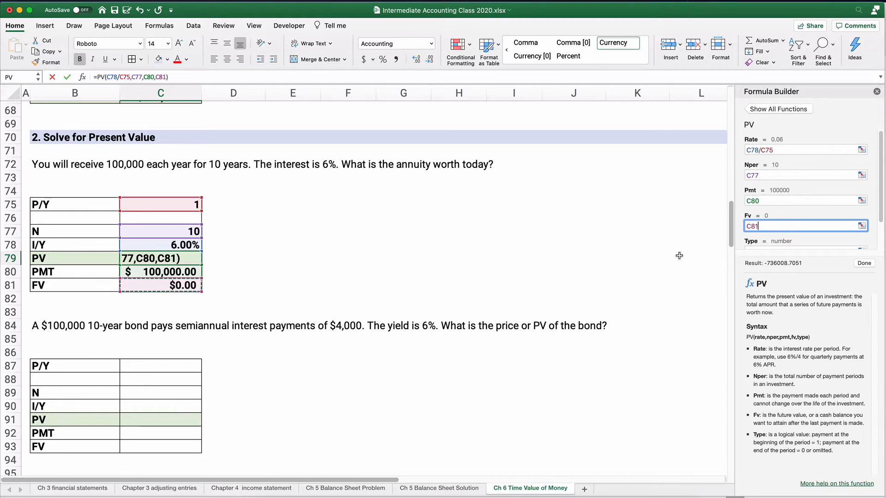
{"action": "scroll", "coordinate": [813, 220], "scroll_direction": "down", "scroll_amount": 1}
{"action": "left_click", "coordinate": [758, 226]}
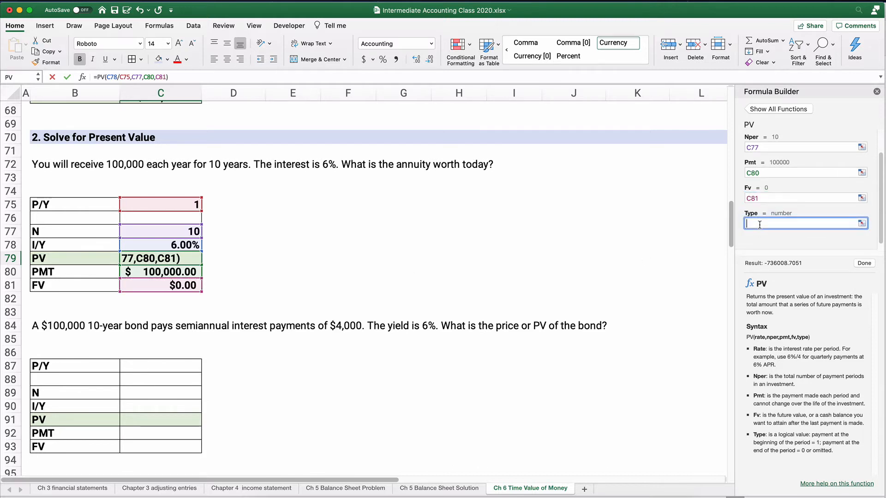
{"action": "type", "text": "0"}
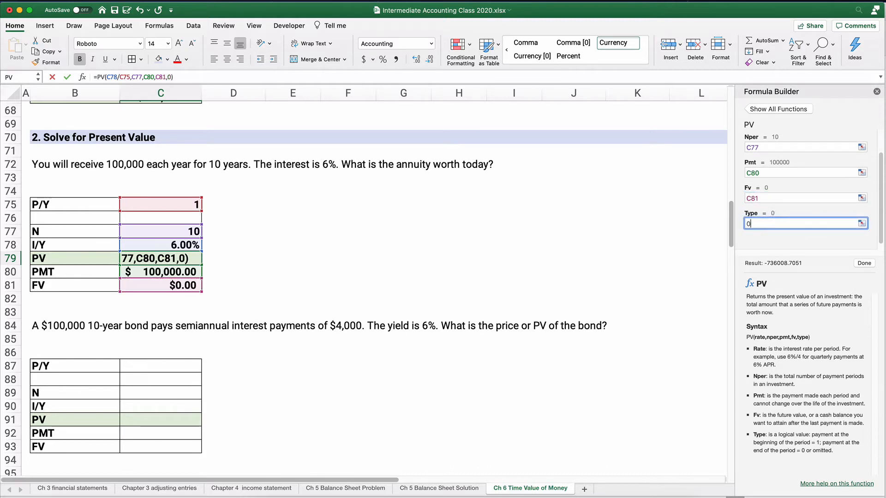
{"action": "left_click", "coordinate": [863, 263]}
{"action": "left_click", "coordinate": [362, 283]}
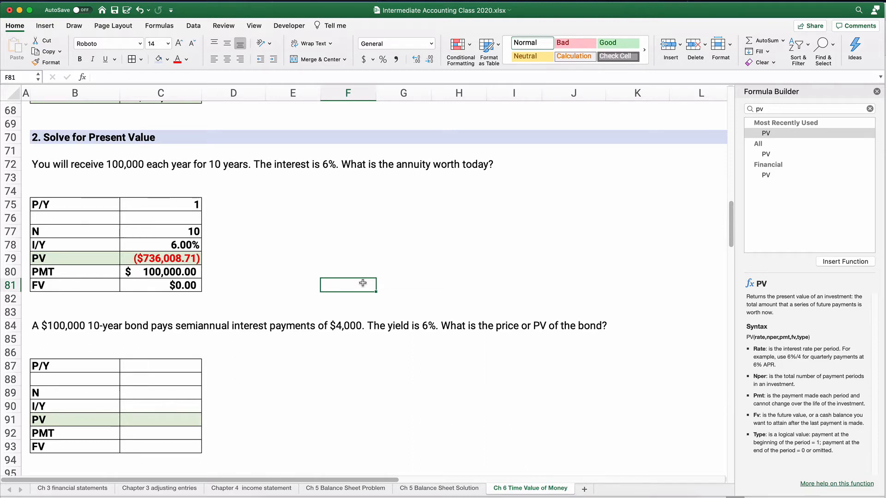
Put a minus sign before PV in the annuity's C79 formula to reverse the result's sign
{"action": "left_click", "coordinate": [176, 254]}
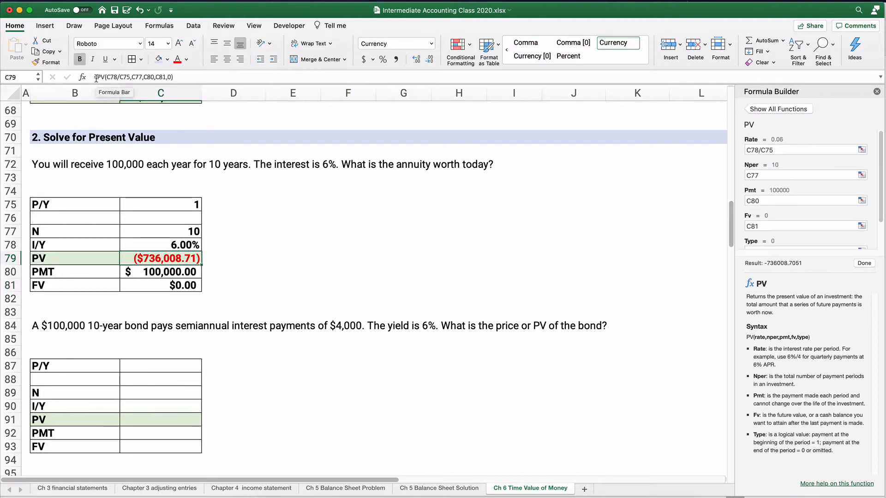
{"action": "left_click", "coordinate": [124, 77]}
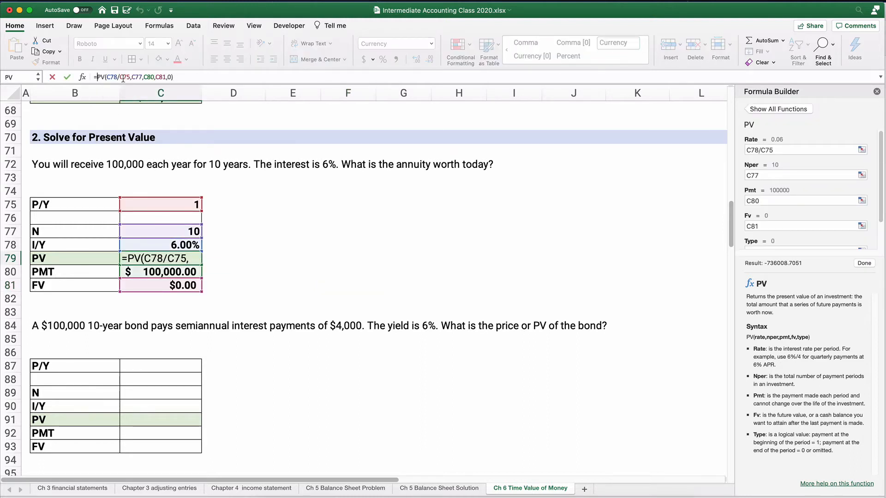
{"action": "type", "text": "-"}
{"action": "key", "text": "Return"}
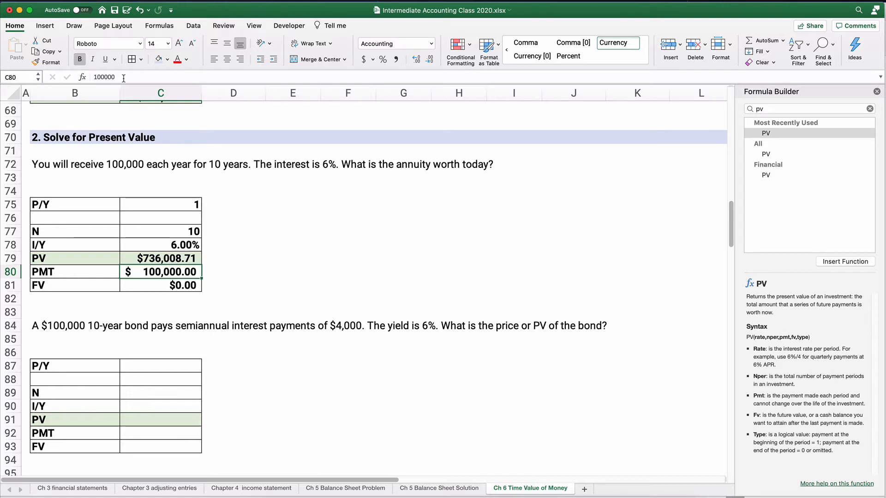
Enter a P/Y of 2, an N of =10*2 and an I/Y of 6% in the bond problem's table
{"action": "scroll", "coordinate": [246, 353], "scroll_direction": "down", "scroll_amount": 2}
{"action": "scroll", "coordinate": [246, 353], "scroll_direction": "down", "scroll_amount": 3}
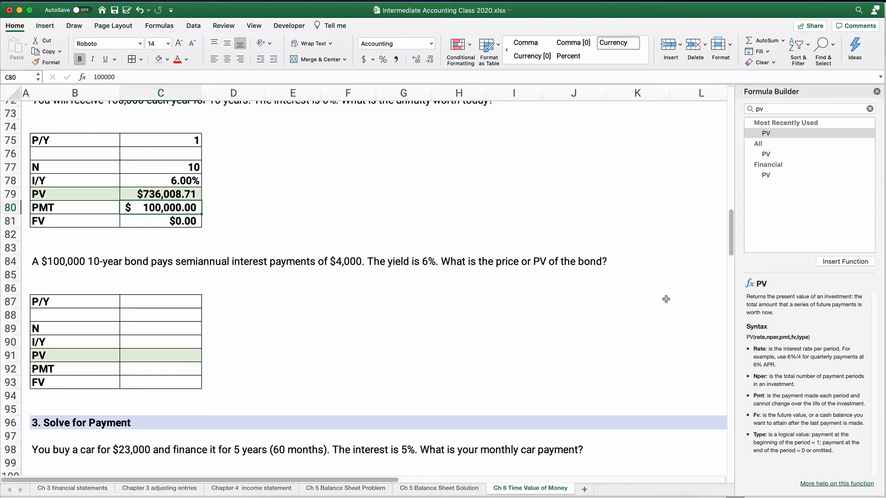
{"action": "left_click", "coordinate": [161, 301]}
{"action": "type", "text": "2"}
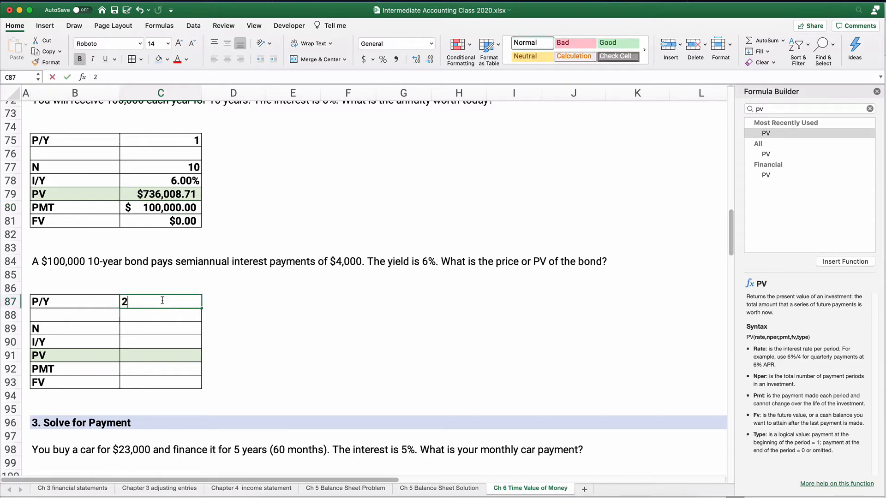
{"action": "key", "text": "Return"}
{"action": "key", "text": "Return"}
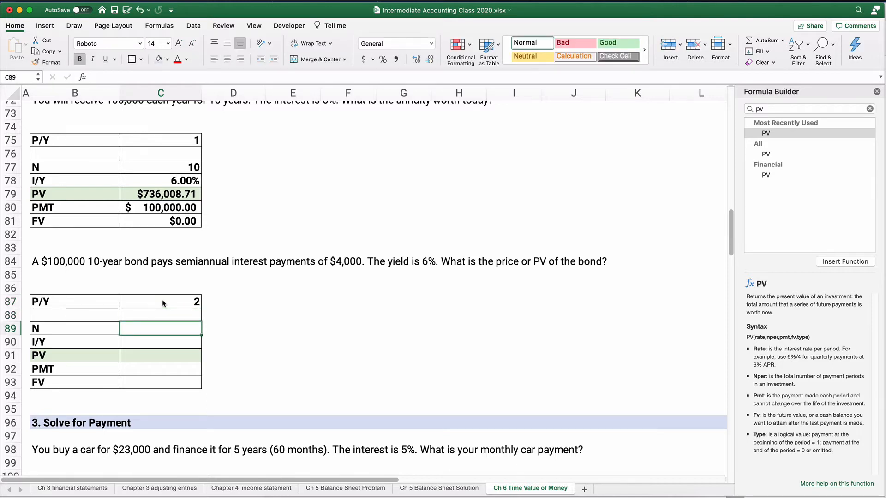
{"action": "type", "text": "=10*2"}
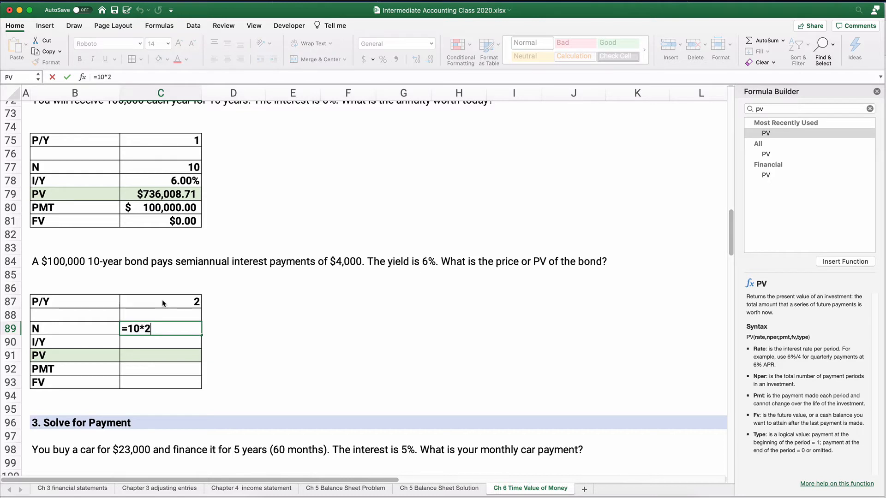
{"action": "key", "text": "Return"}
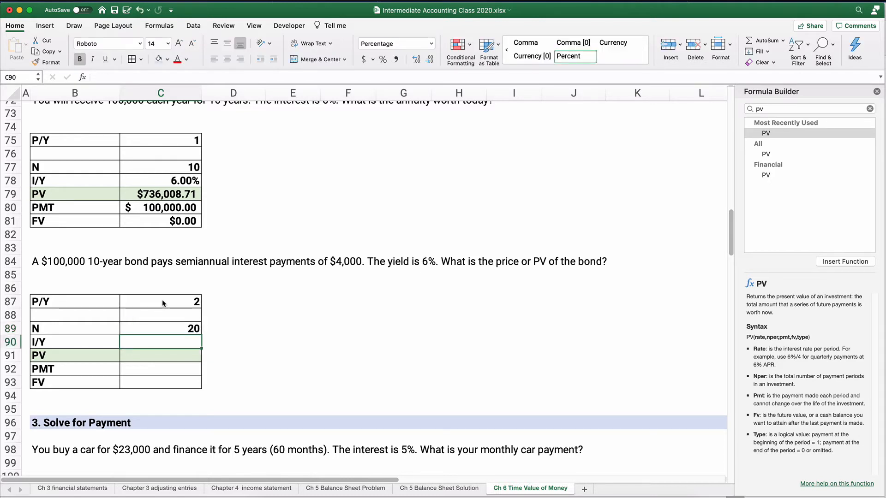
{"action": "type", "text": "6%"}
{"action": "key", "text": "Return"}
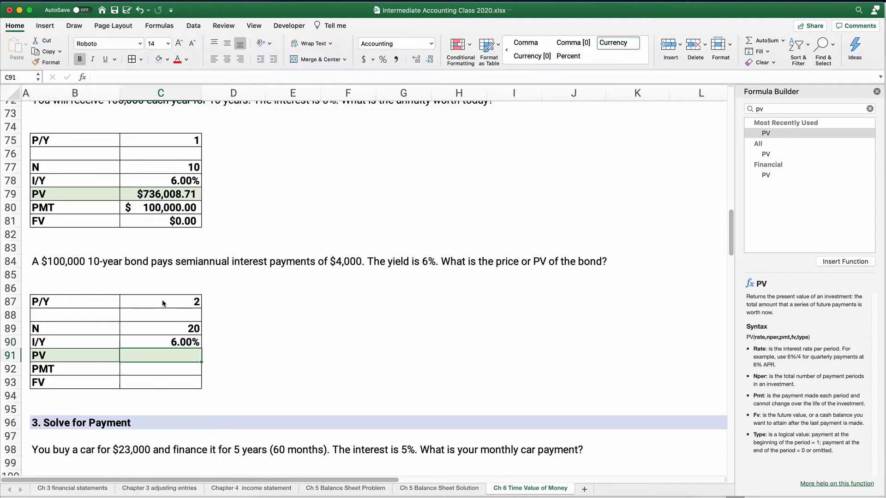
Enter a PMT of 4000 and an FV of 100000 in the bond problem's table
{"action": "key", "text": "Return"}
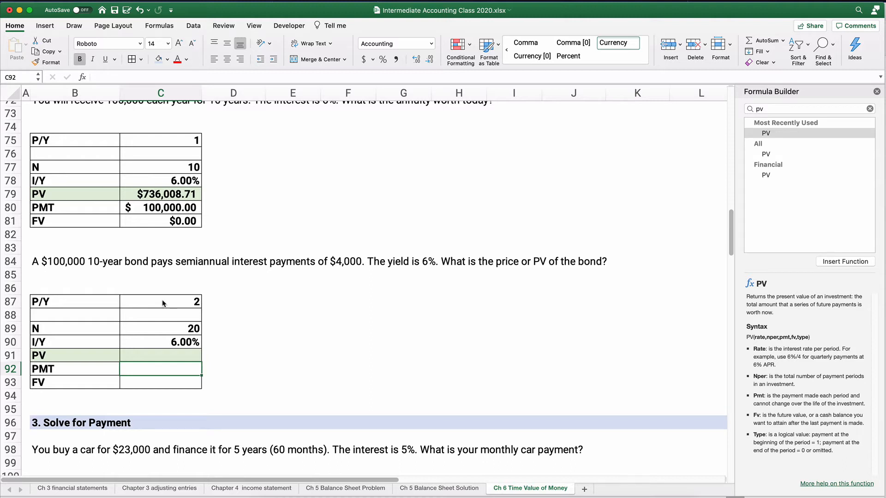
{"action": "type", "text": "4000"}
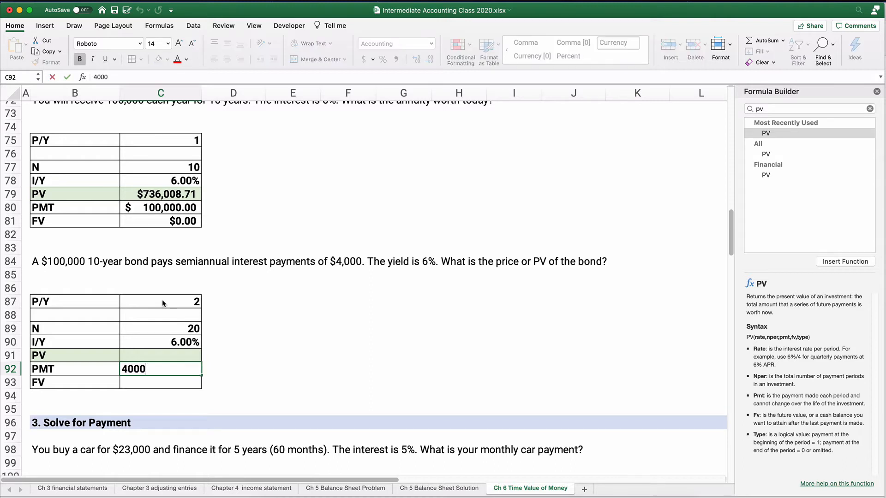
{"action": "key", "text": "Return"}
{"action": "type", "text": "100000"}
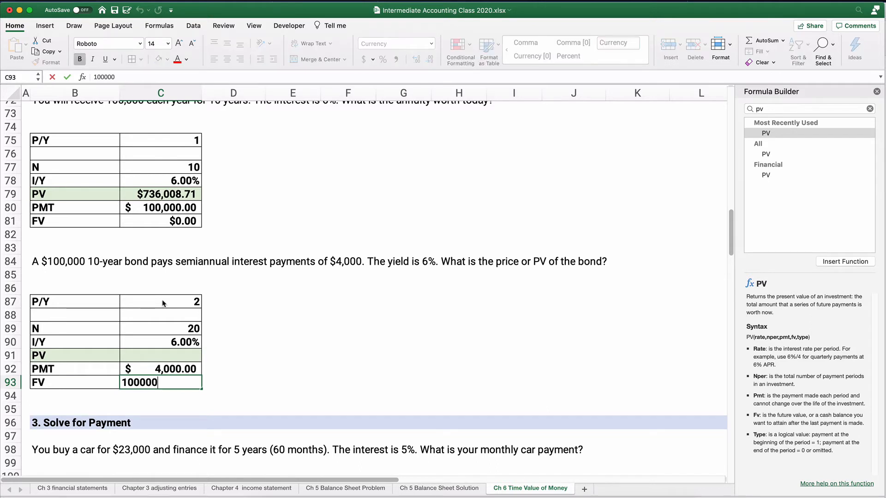
{"action": "key", "text": "Return"}
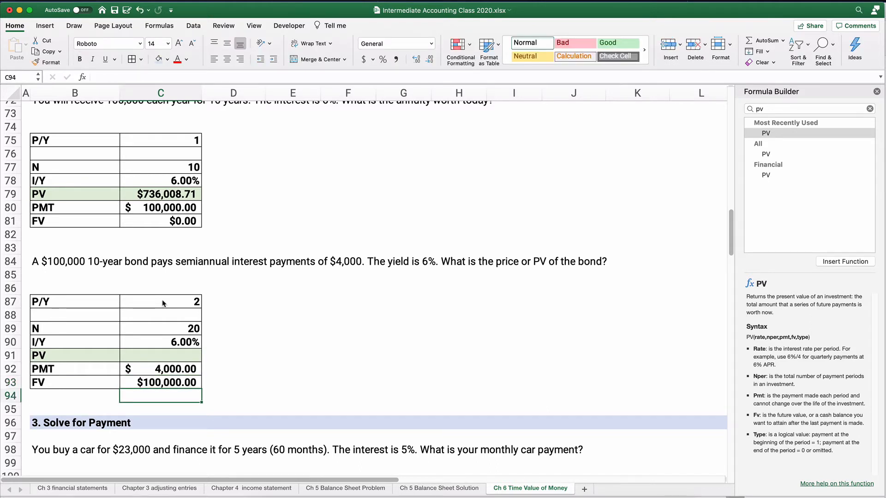
Insert the PV function in C91 and set its Rate to C90/C87
{"action": "left_click", "coordinate": [156, 357]}
{"action": "double_click", "coordinate": [777, 134]}
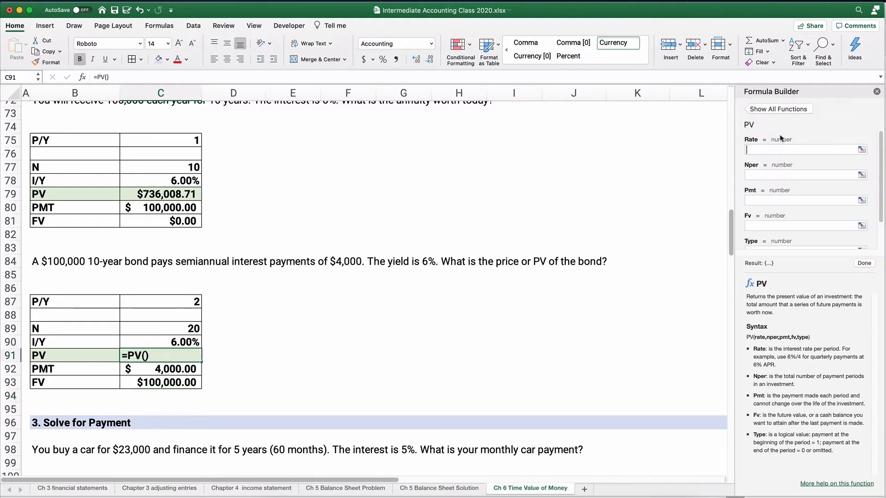
{"action": "left_click", "coordinate": [185, 341]}
{"action": "type", "text": "/"}
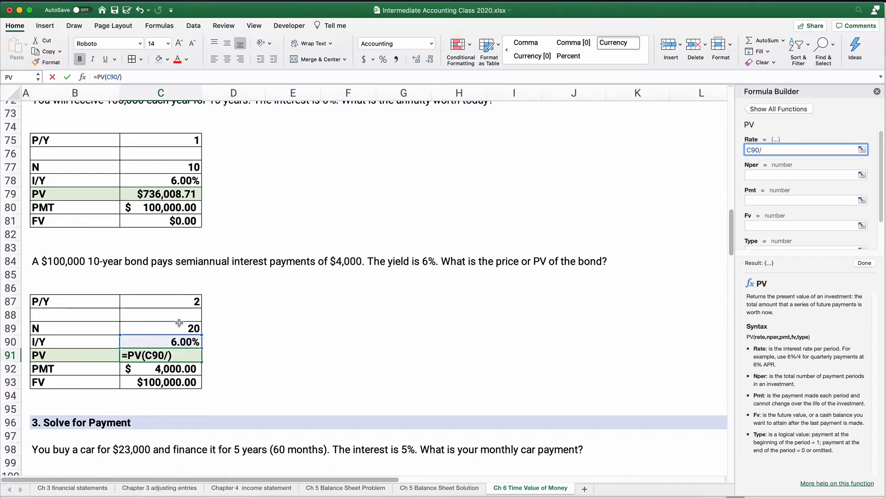
{"action": "left_click", "coordinate": [187, 303]}
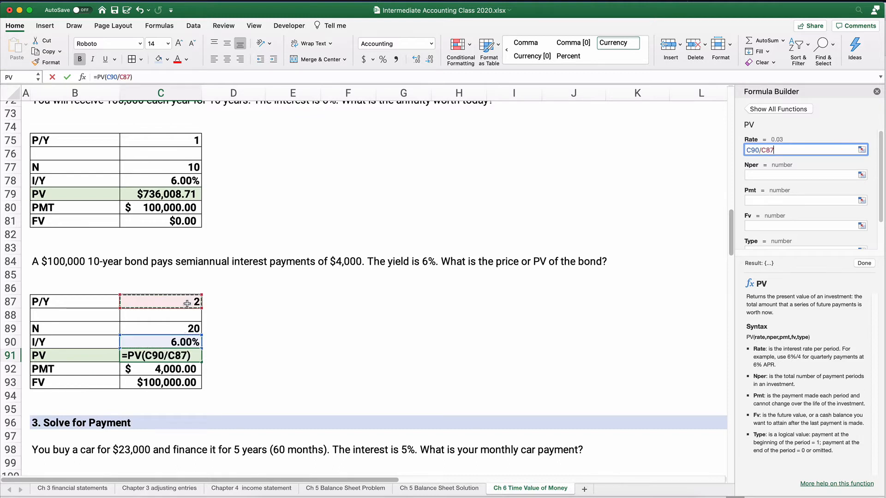
Set the bond PV function's Nper to C89 and its Pmt to -C92
{"action": "left_click", "coordinate": [756, 174]}
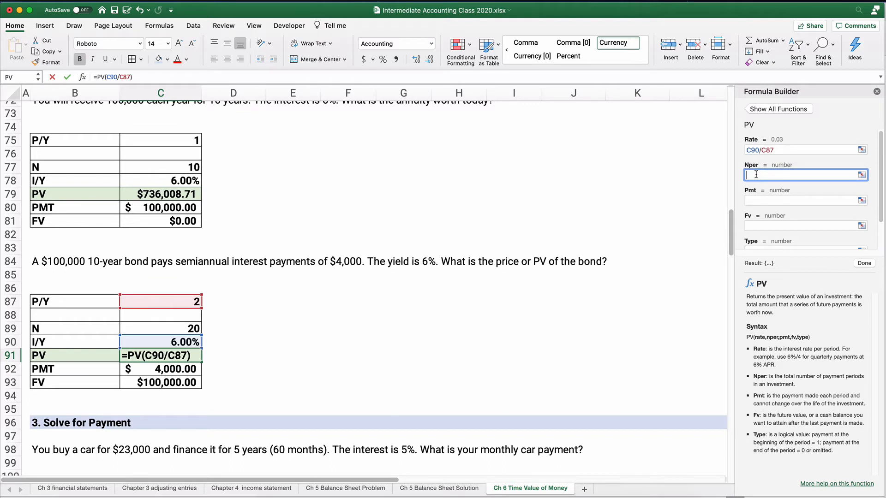
{"action": "left_click", "coordinate": [184, 325]}
{"action": "left_click", "coordinate": [770, 200]}
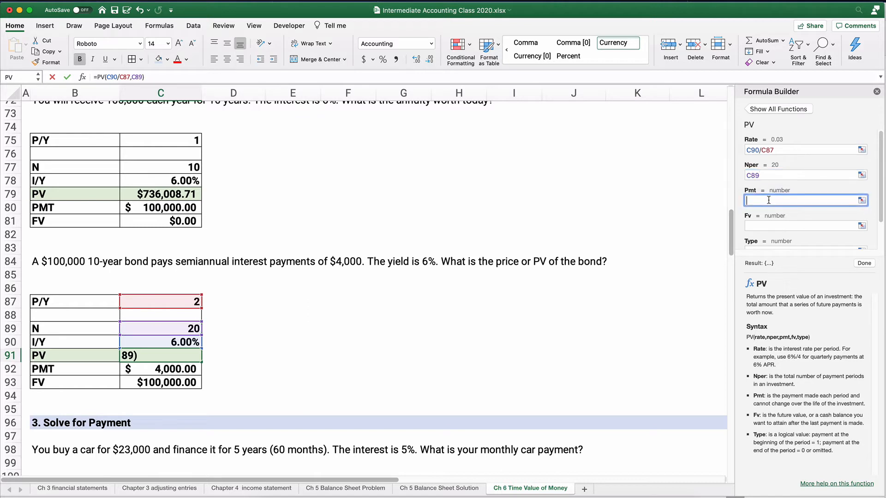
{"action": "left_click", "coordinate": [175, 367]}
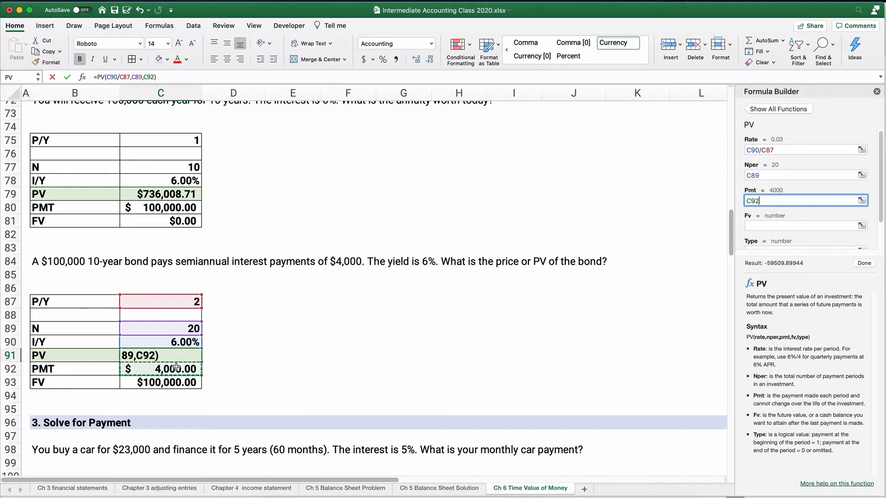
{"action": "left_click", "coordinate": [746, 200]}
{"action": "type", "text": "-"}
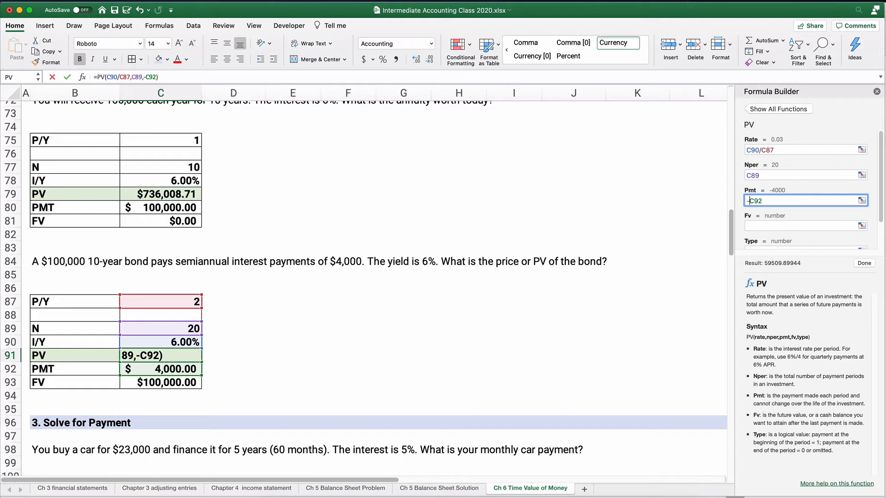
Set Fv to -C93 and Type to 0, and complete the PV function in C91
{"action": "left_click", "coordinate": [751, 225]}
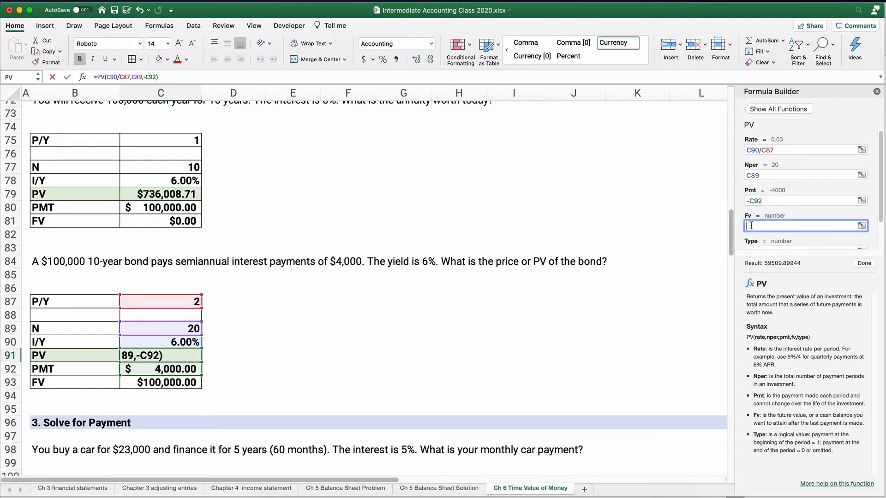
{"action": "type", "text": "-"}
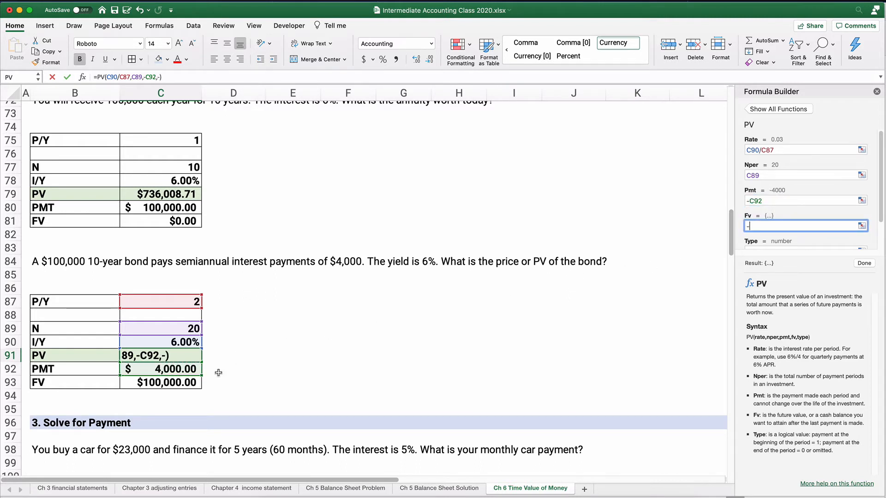
{"action": "left_click", "coordinate": [191, 380]}
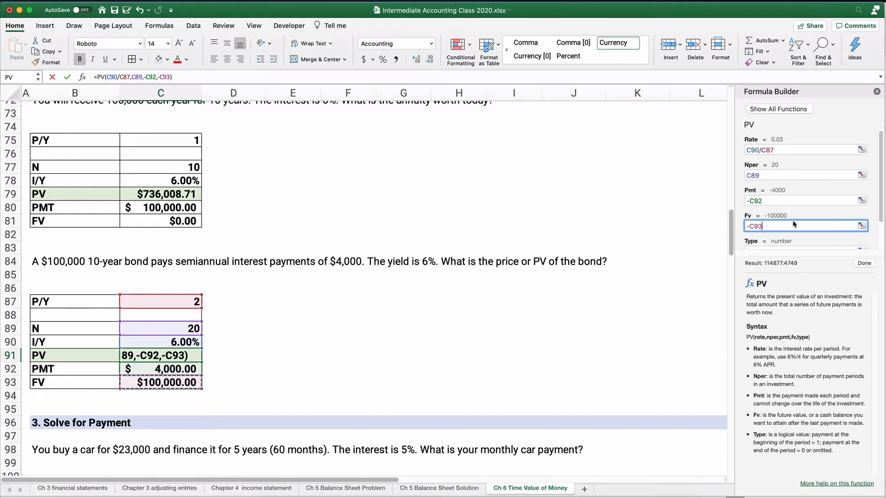
{"action": "scroll", "coordinate": [766, 228], "scroll_direction": "down", "scroll_amount": 1}
{"action": "left_click", "coordinate": [759, 218]}
{"action": "type", "text": "0"}
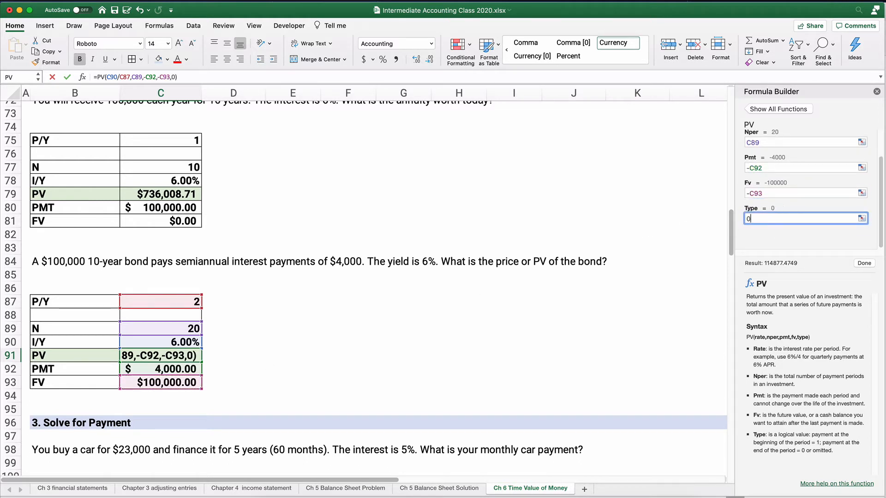
{"action": "left_click", "coordinate": [864, 263]}
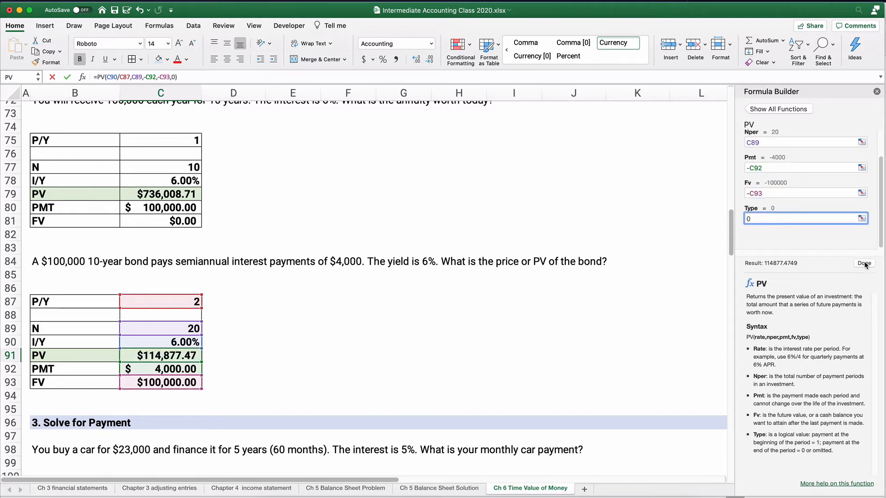
{"action": "left_click", "coordinate": [243, 359]}
Apply the dollar accounting number format to the bond's PV, PMT and FV cells, C91:C93
{"action": "left_click_drag", "start_coordinate": [157, 356], "coordinate": [154, 379]}
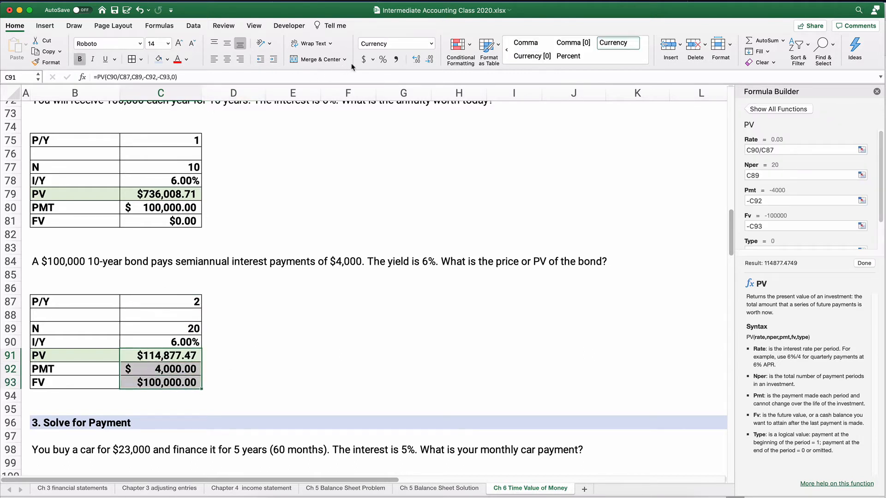
{"action": "left_click", "coordinate": [363, 59]}
{"action": "left_click", "coordinate": [378, 313]}
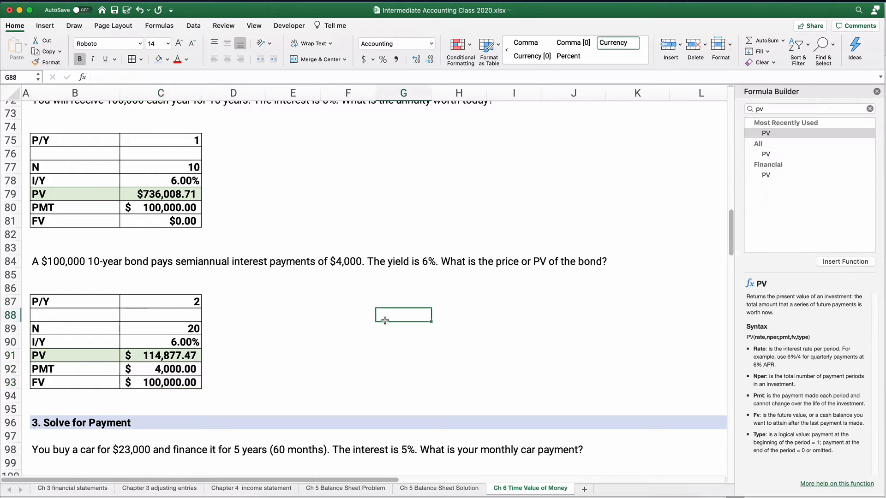
Review the bond's PV formula in C91 and examine the PMT row of the car loan problem under Solve for Payment
{"action": "left_click", "coordinate": [150, 355]}
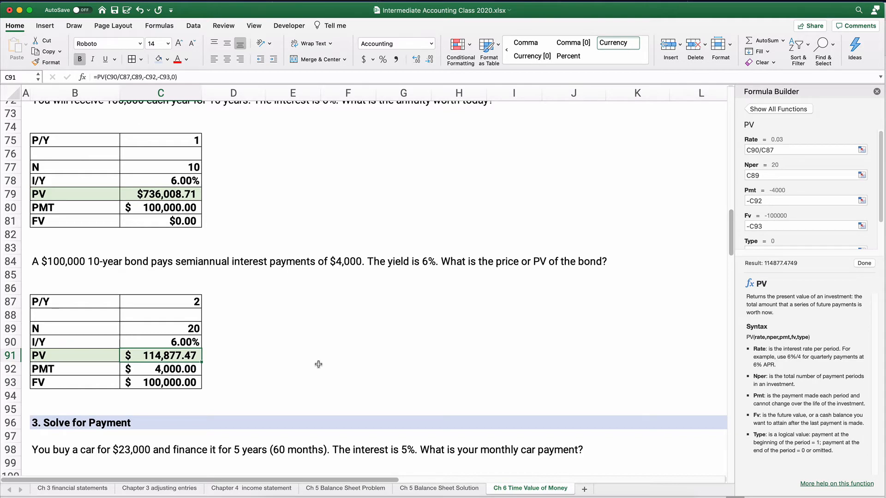
{"action": "scroll", "coordinate": [242, 322], "scroll_direction": "down", "scroll_amount": 5}
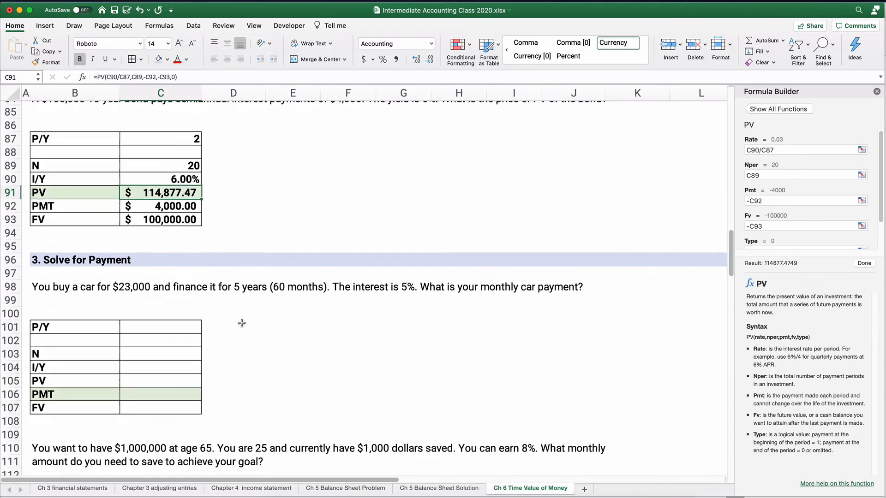
{"action": "scroll", "coordinate": [242, 323], "scroll_direction": "down", "scroll_amount": 3}
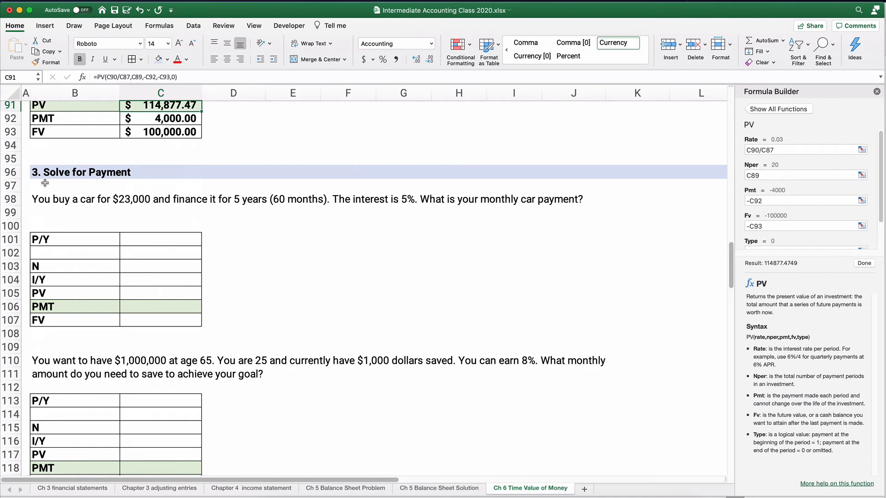
{"action": "left_click", "coordinate": [41, 304]}
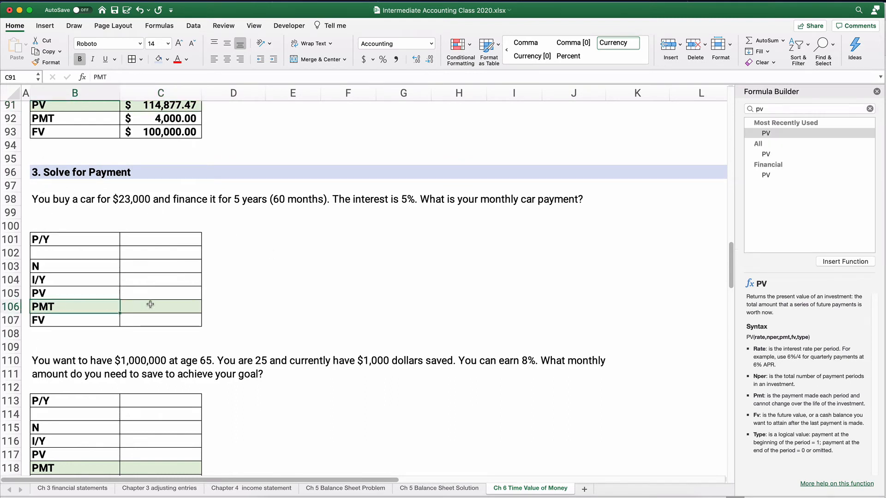
{"action": "left_click_drag", "start_coordinate": [42, 305], "coordinate": [150, 304]}
{"action": "scroll", "coordinate": [269, 258], "scroll_direction": "down", "scroll_amount": 1}
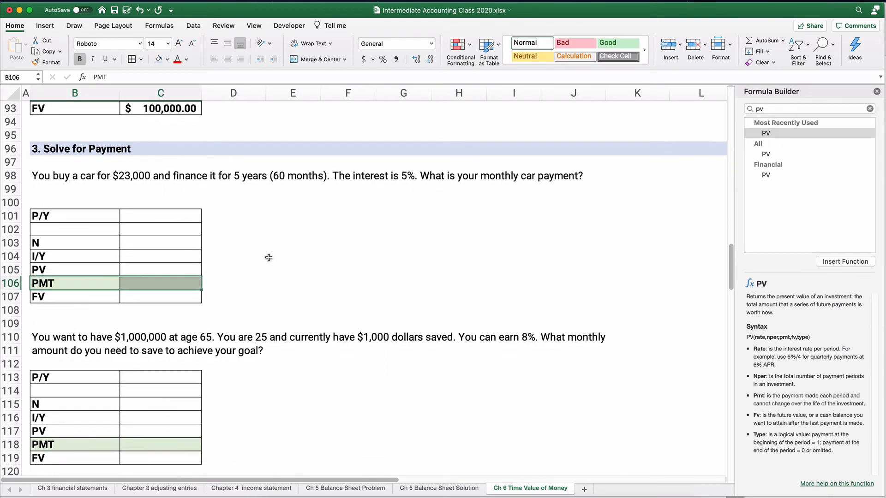
{"action": "scroll", "coordinate": [269, 258], "scroll_direction": "down", "scroll_amount": 1}
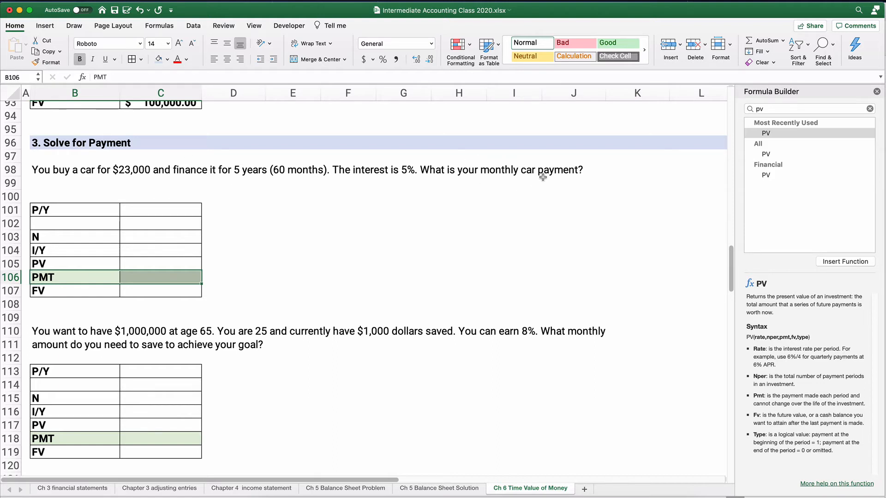
Enter 12 as the car loan's P/Y in C101 and =5*12 as its N in C103
{"action": "left_click", "coordinate": [170, 211]}
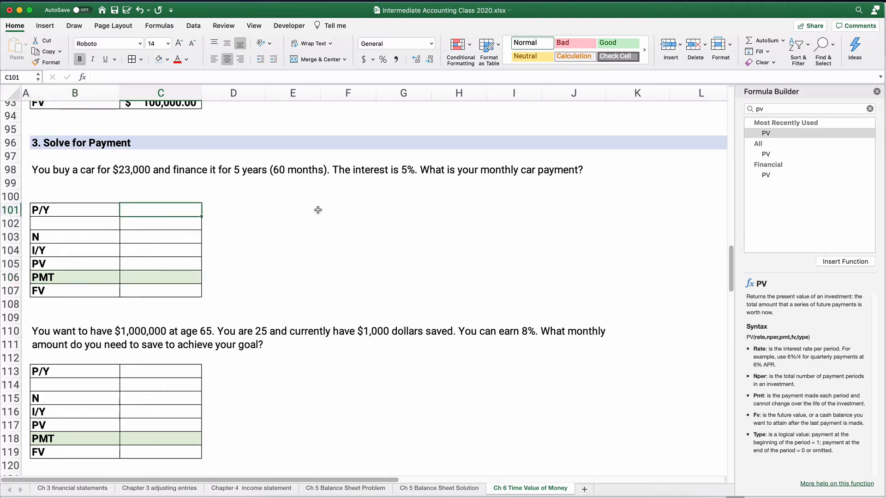
{"action": "type", "text": "12"}
{"action": "key", "text": "Return"}
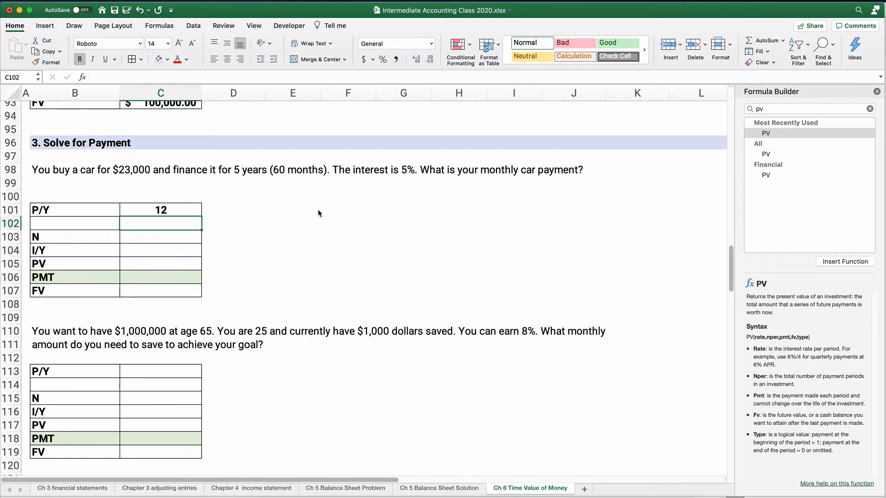
{"action": "key", "text": "Return"}
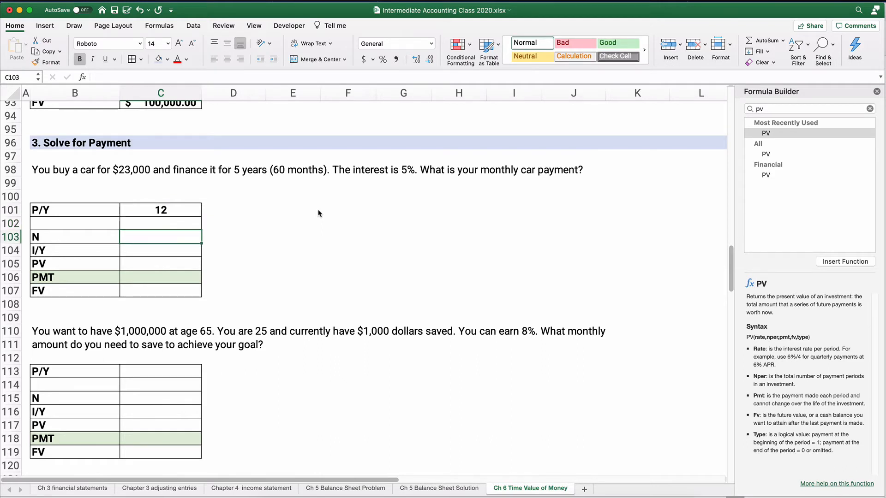
{"action": "type", "text": "=5*12"}
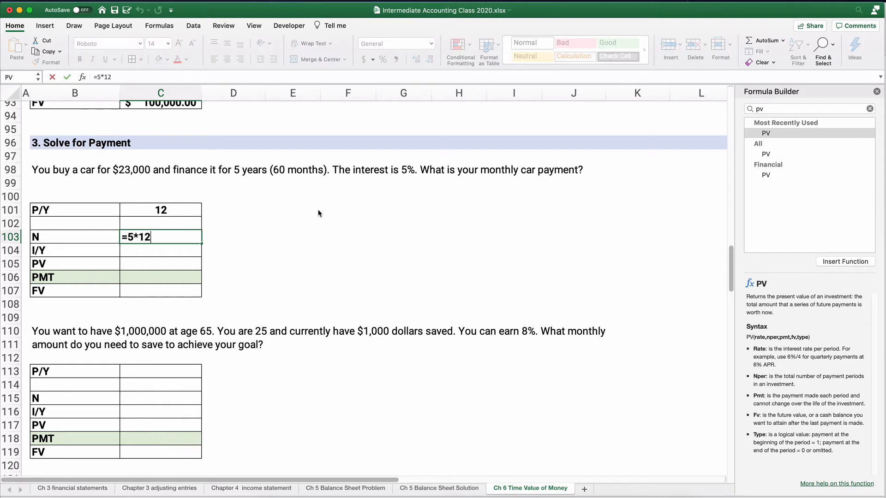
{"action": "key", "text": "Return"}
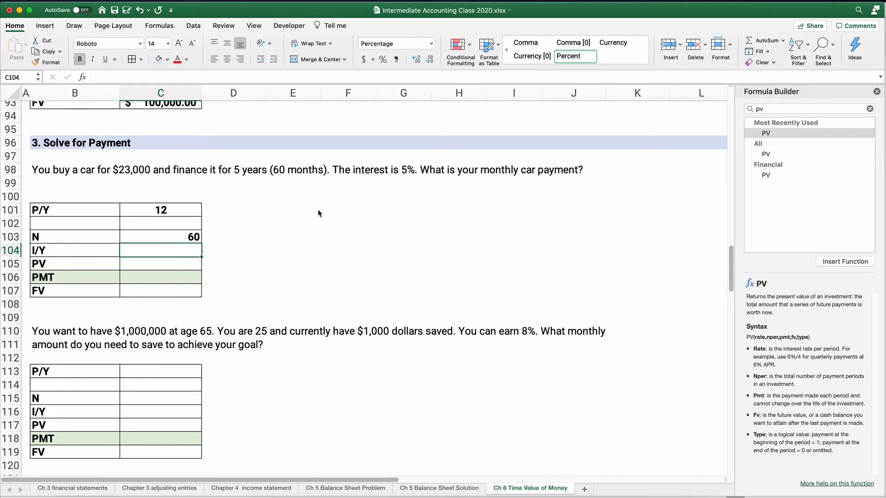
Fill in the car loan's I/Y as 5%, PV as 23000 and FV as 0 in C104, C105 and C107
{"action": "type", "text": "5%"}
{"action": "key", "text": "Return"}
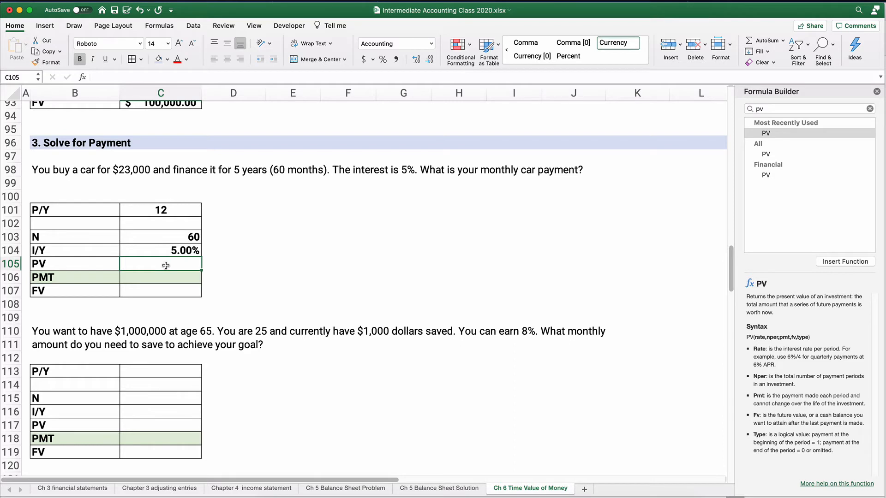
{"action": "type", "text": "23000"}
{"action": "key", "text": "Return"}
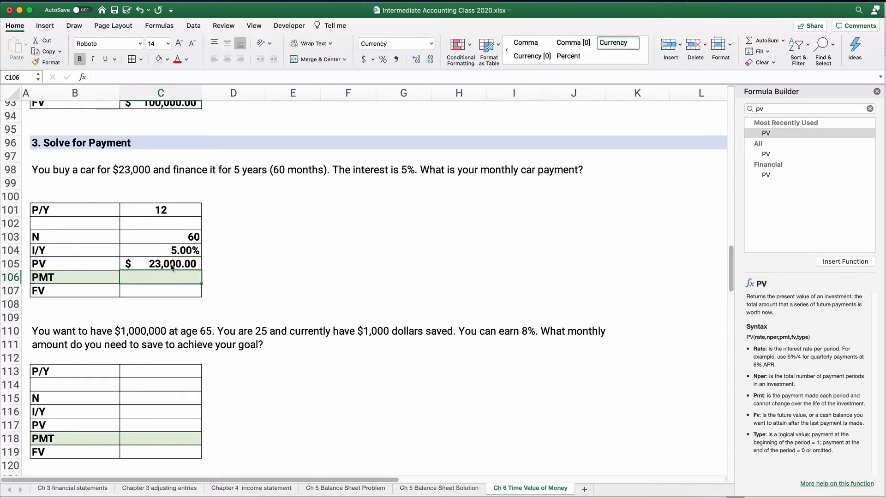
{"action": "key", "text": "Down"}
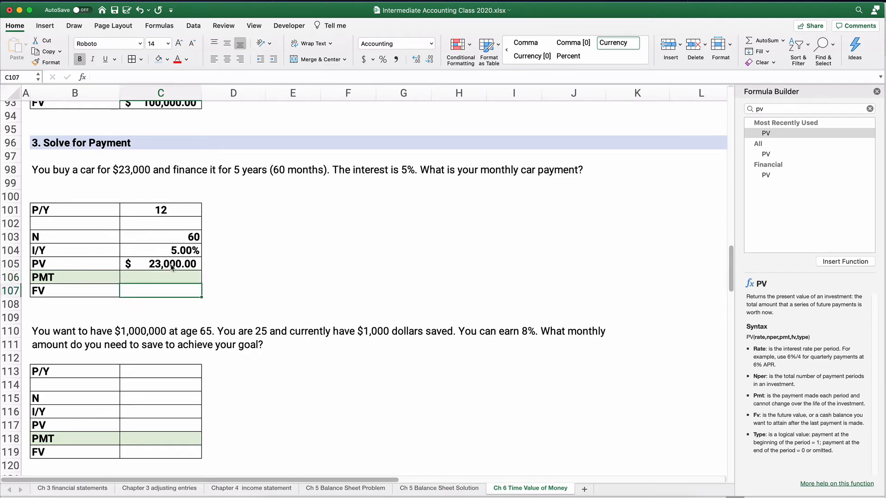
{"action": "type", "text": "0"}
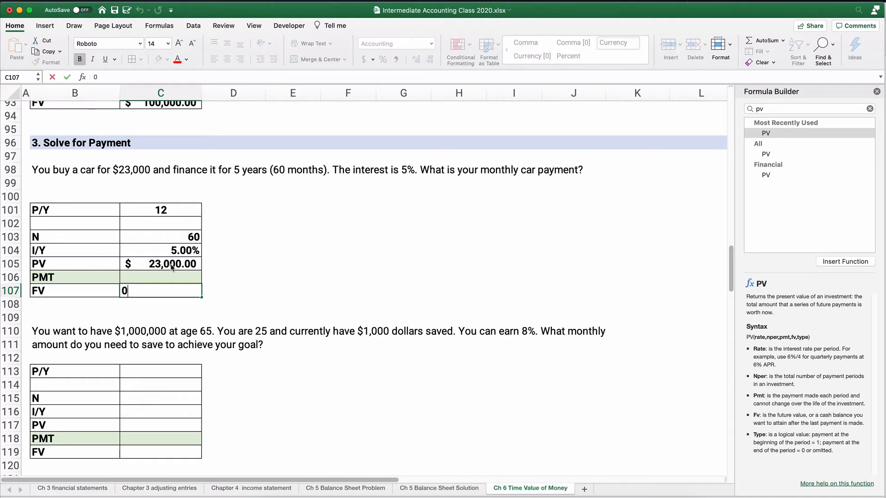
{"action": "key", "text": "Up"}
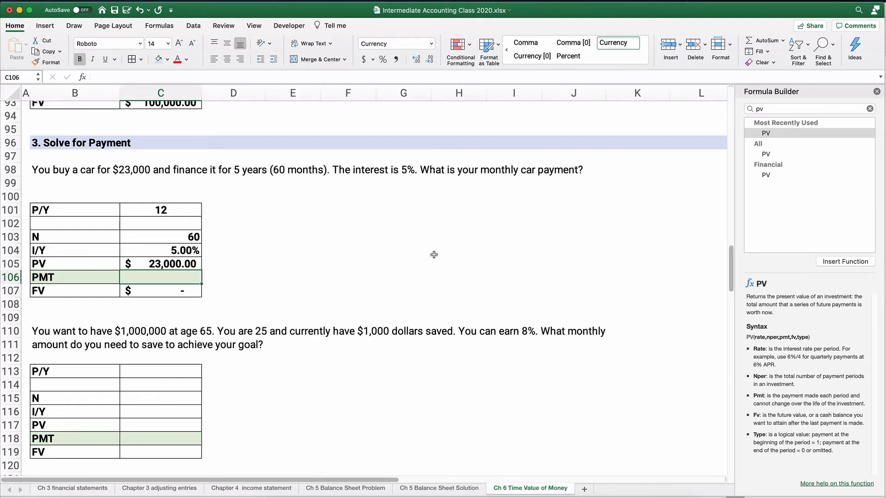
Insert the PMT function in C106 and set its Rate to C104/C101
{"action": "left_click", "coordinate": [764, 109]}
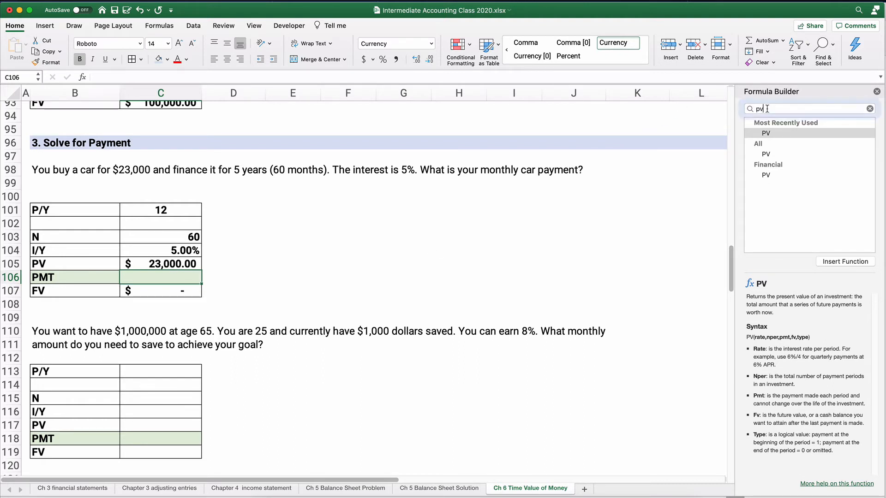
{"action": "key", "text": "BackSpace"}
{"action": "type", "text": "mt"}
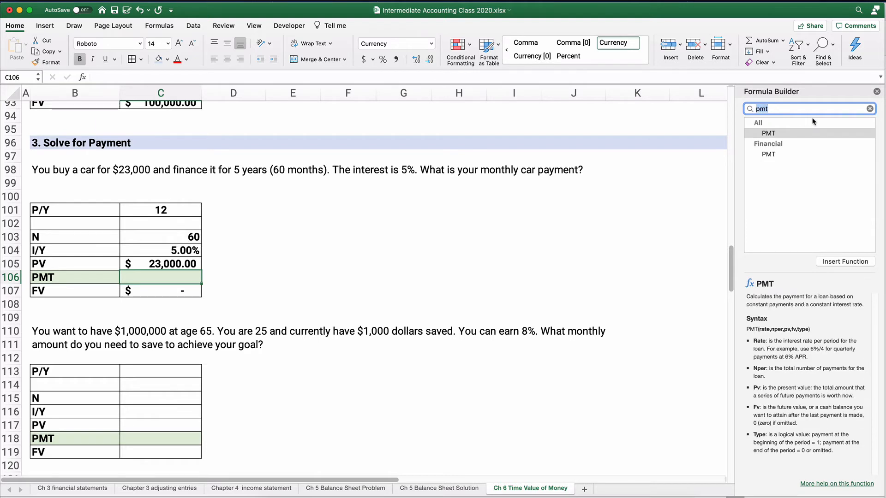
{"action": "double_click", "coordinate": [779, 133]}
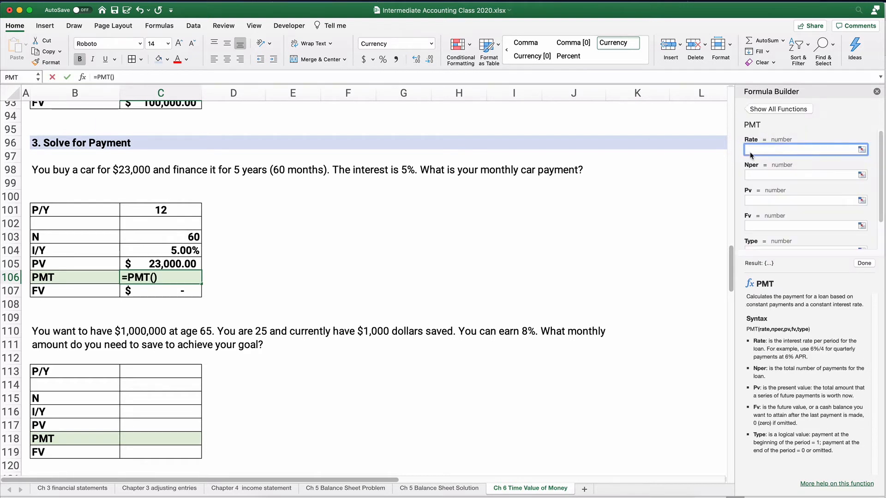
{"action": "left_click", "coordinate": [197, 253]}
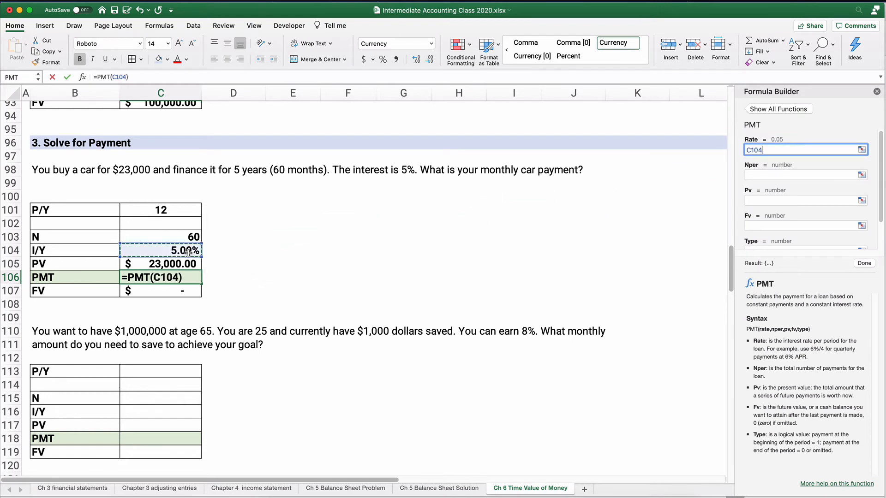
{"action": "type", "text": "/"}
{"action": "left_click", "coordinate": [157, 211]}
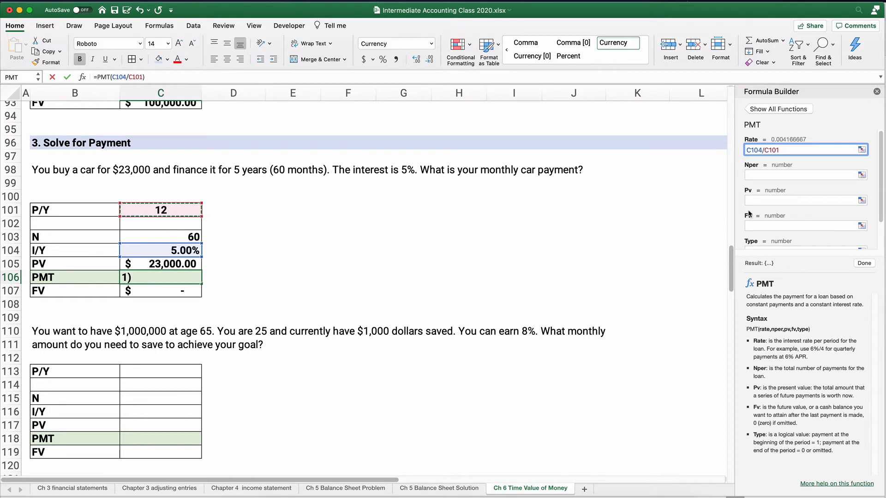
Set the car loan PMT function's Nper to C103 and its Pv to C105
{"action": "left_click", "coordinate": [761, 174]}
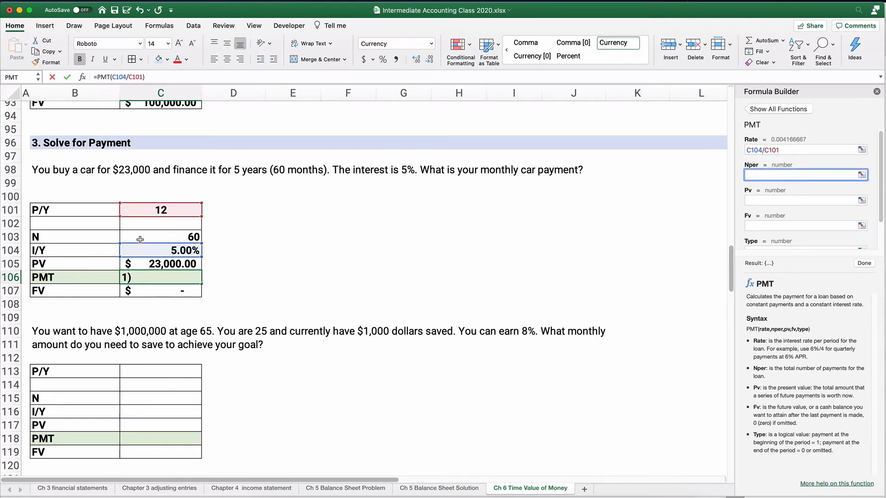
{"action": "left_click", "coordinate": [155, 236]}
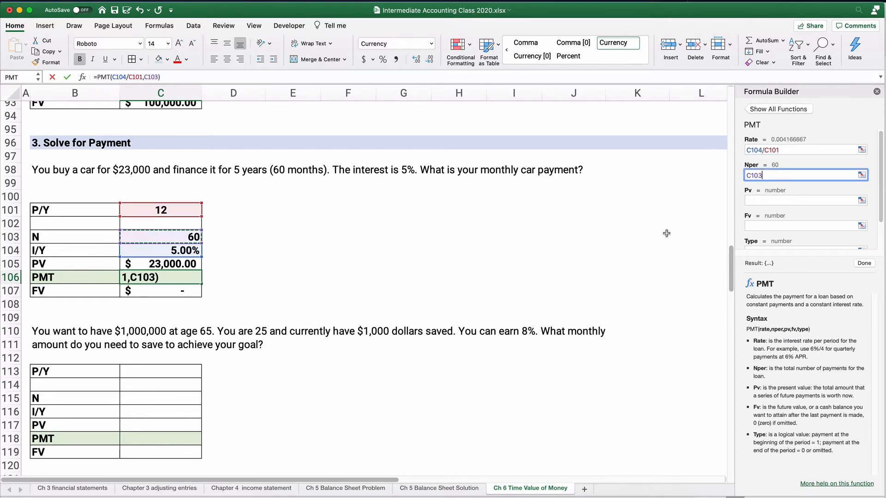
{"action": "left_click", "coordinate": [759, 201]}
{"action": "left_click", "coordinate": [186, 263]}
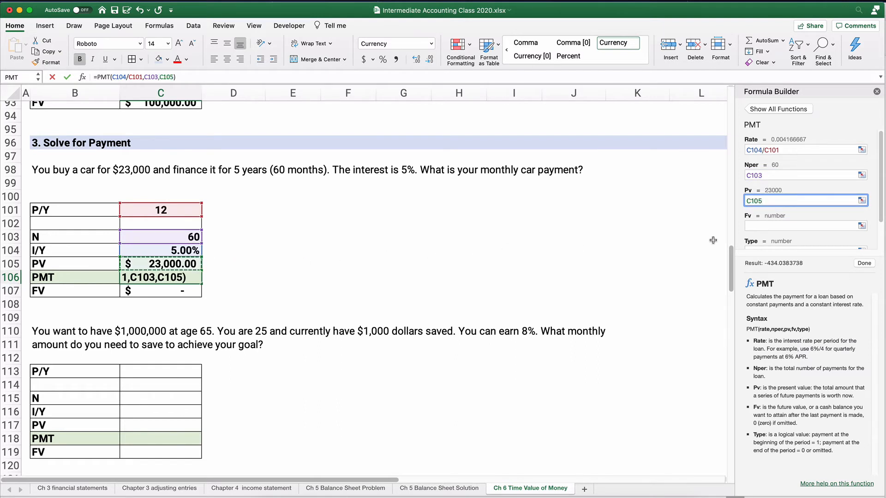
Set Fv to C107 and Type to 0, and complete the PMT function in C106
{"action": "left_click", "coordinate": [751, 225]}
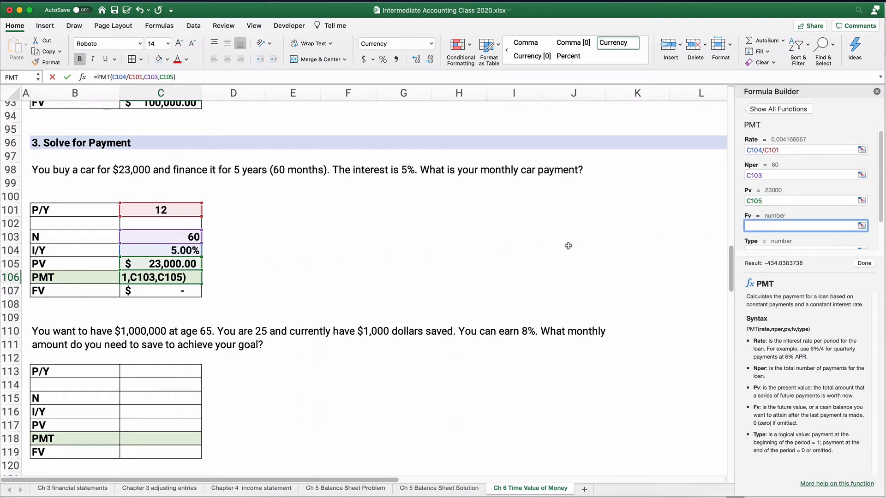
{"action": "left_click", "coordinate": [187, 290]}
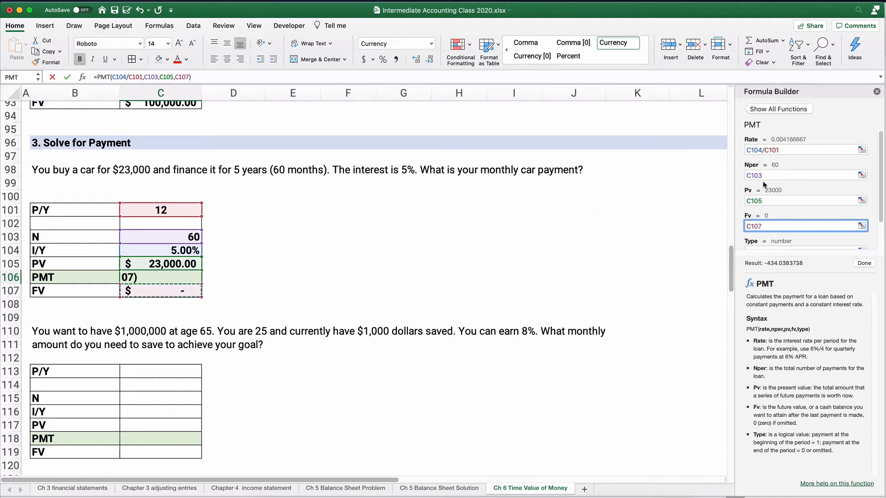
{"action": "scroll", "coordinate": [789, 193], "scroll_direction": "down", "scroll_amount": 2}
{"action": "left_click", "coordinate": [752, 233]}
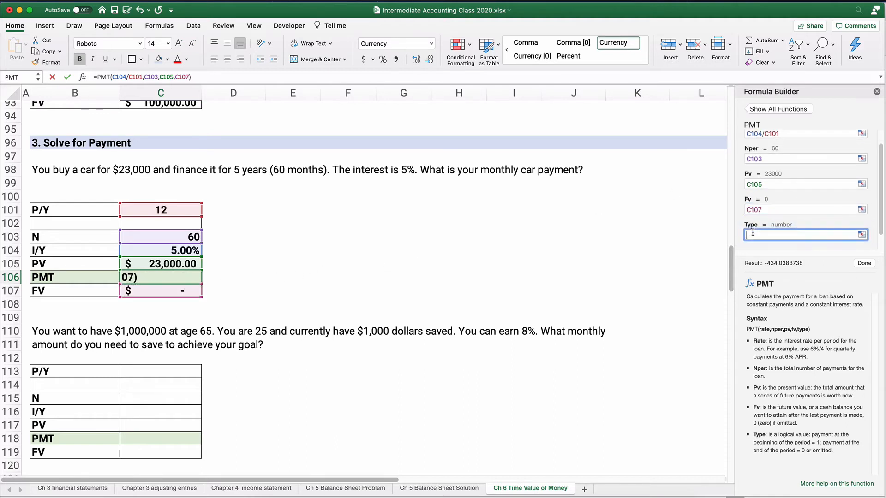
{"action": "type", "text": "0"}
{"action": "left_click", "coordinate": [861, 263]}
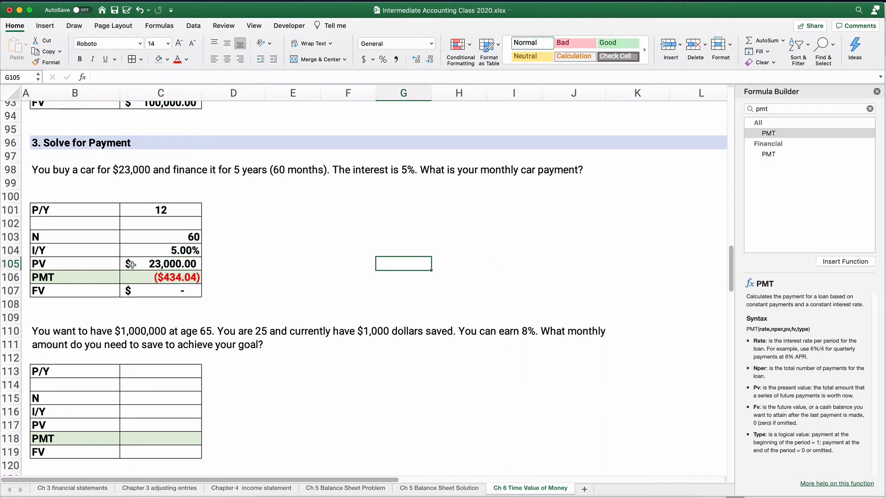
Apply the dollar accounting number format to the car loan's PV, PMT and FV cells, C105:C107
{"action": "left_click_drag", "start_coordinate": [130, 264], "coordinate": [131, 285]}
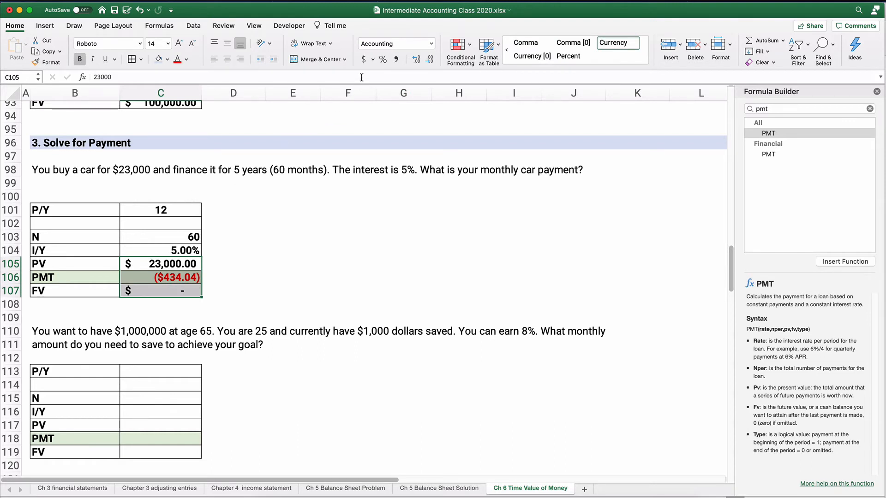
{"action": "left_click", "coordinate": [363, 59]}
{"action": "left_click", "coordinate": [316, 248]}
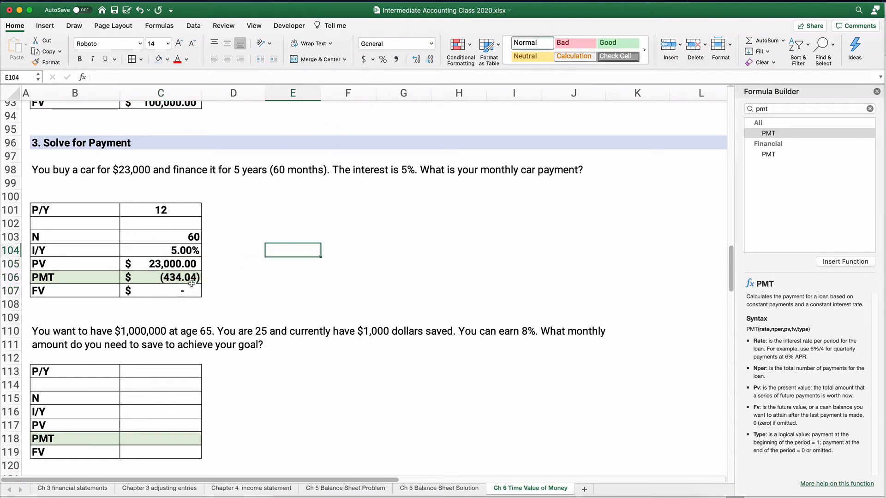
{"action": "left_click", "coordinate": [191, 279]}
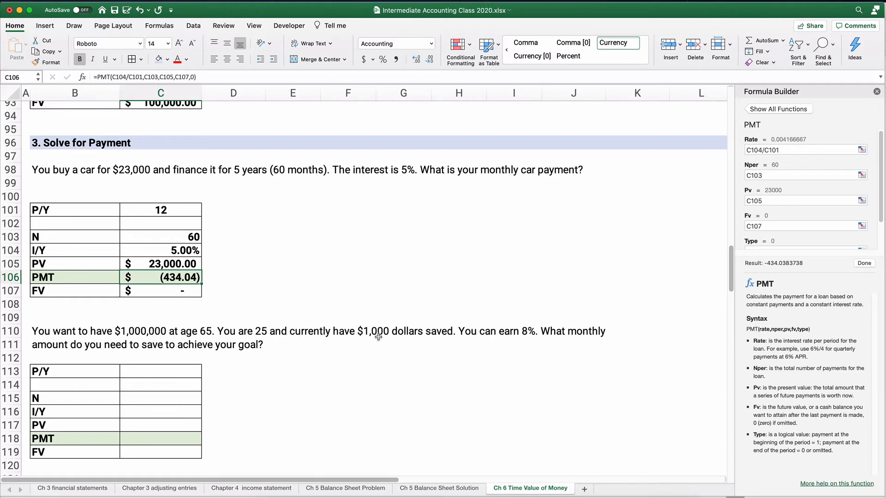
Enter 12 as the retirement savings problem's P/Y in C113 and =40*12 as its N in C115
{"action": "scroll", "coordinate": [277, 339], "scroll_direction": "down", "scroll_amount": 5}
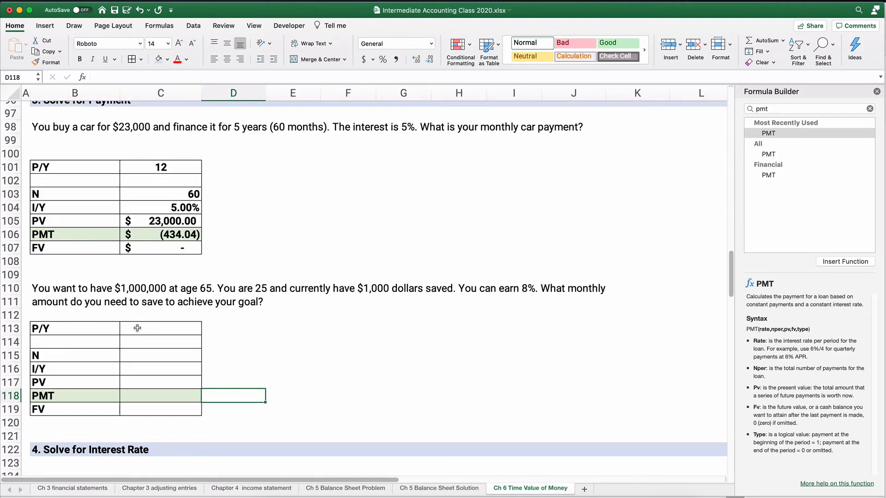
{"action": "left_click", "coordinate": [138, 328]}
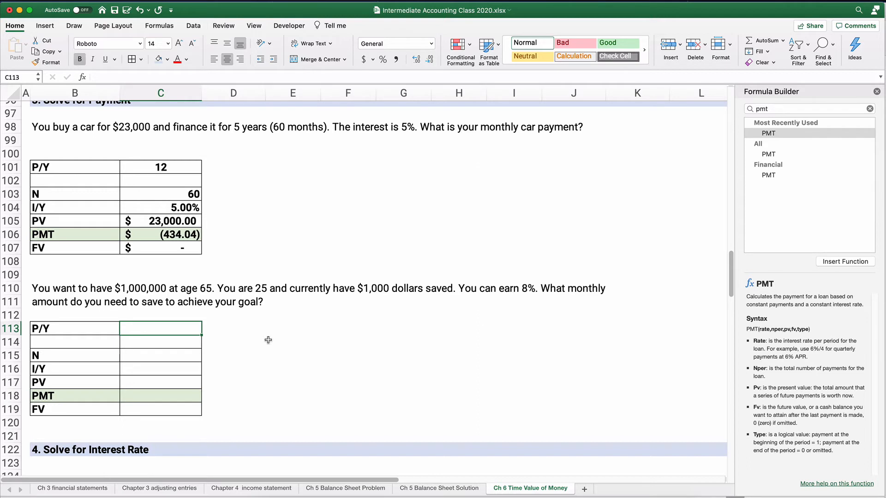
{"action": "type", "text": "12"}
{"action": "key", "text": "Return"}
{"action": "key", "text": "Return"}
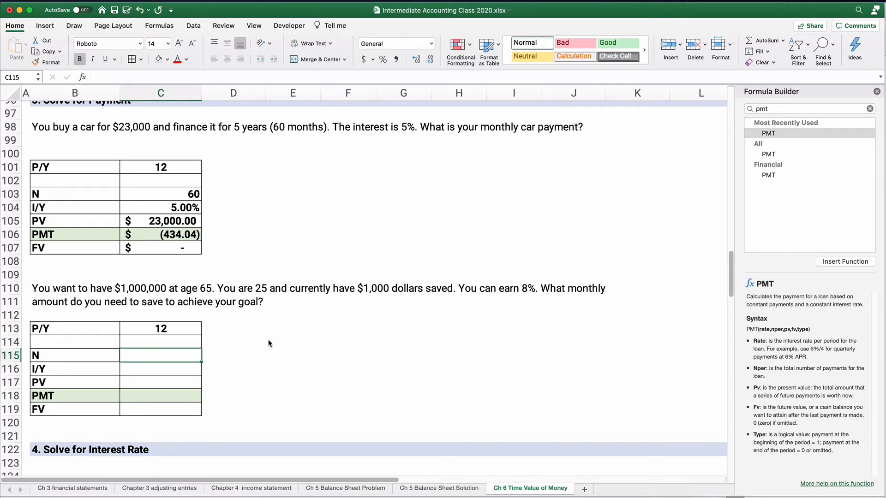
{"action": "type", "text": "=40*12"}
{"action": "key", "text": "Return"}
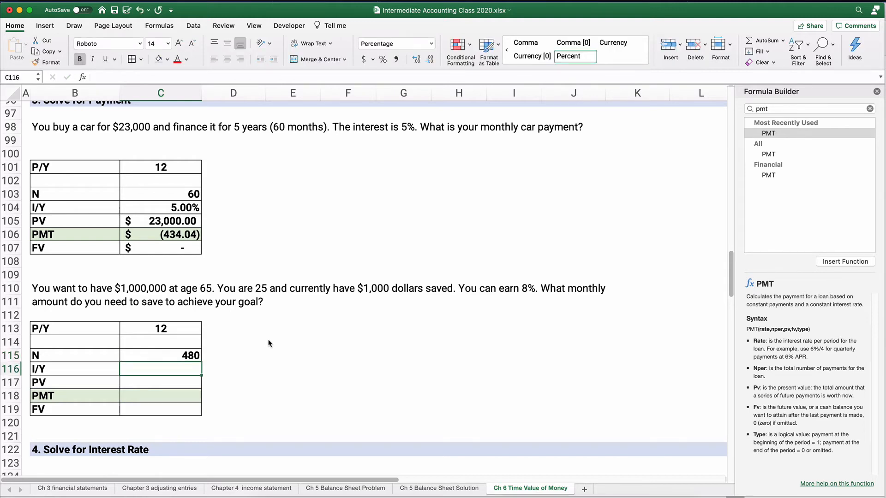
Enter the retirement savings problem's I/Y as 8% in C116, PV as 1000 in C117 and FV as 1000000 in C119
{"action": "type", "text": "8%"}
{"action": "key", "text": "Return"}
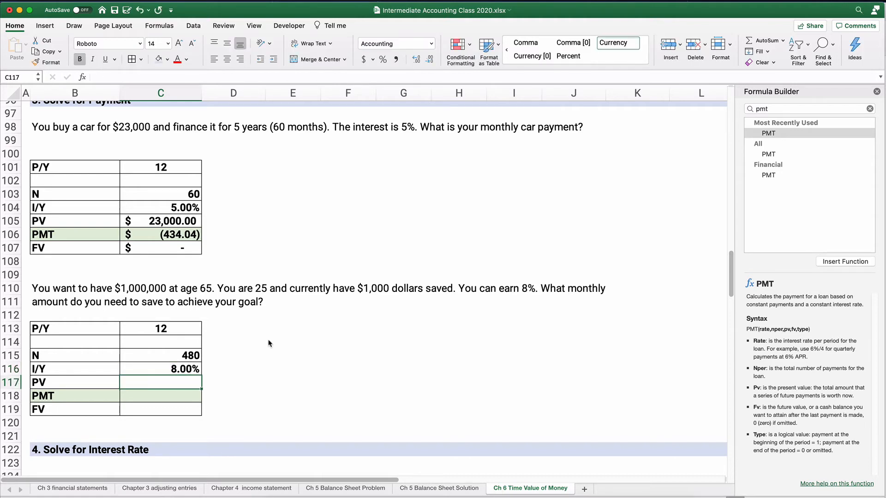
{"action": "type", "text": "1000"}
{"action": "key", "text": "Return"}
{"action": "key", "text": "Down"}
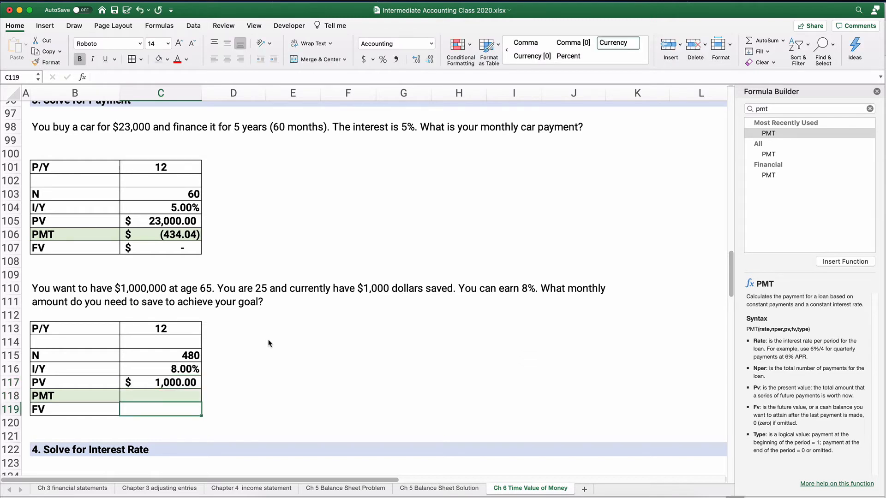
{"action": "type", "text": "1000000"}
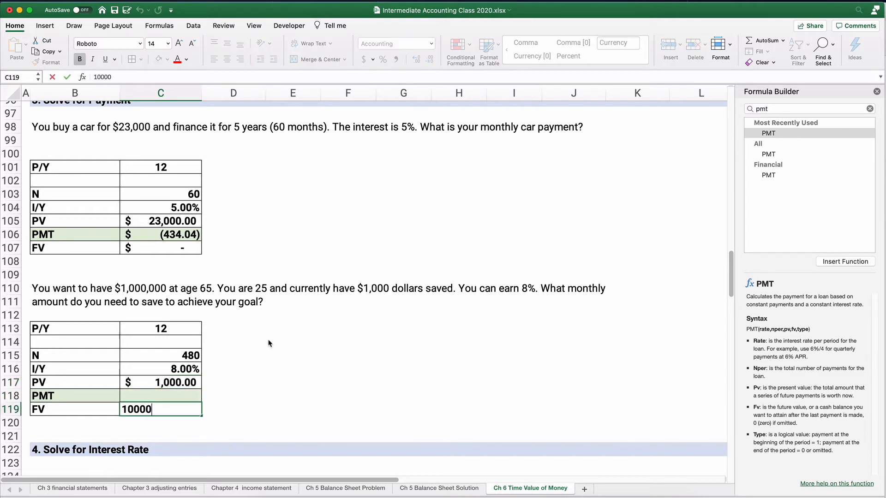
{"action": "key", "text": "Return"}
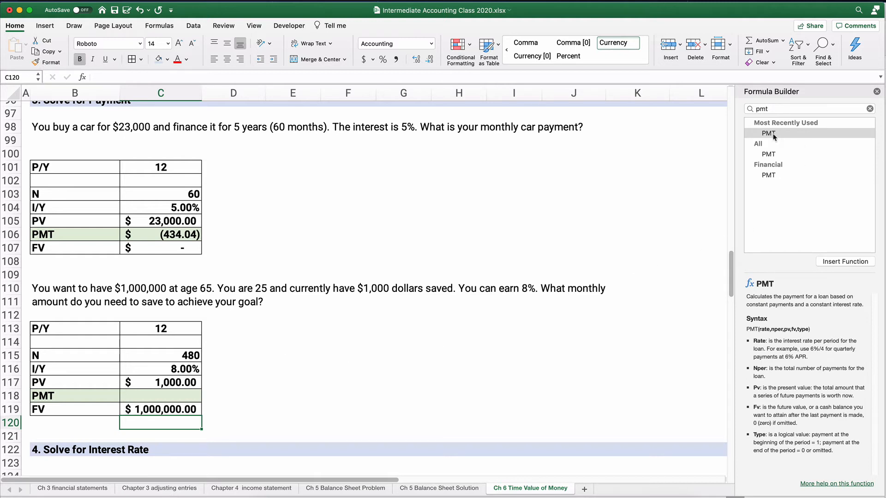
Insert the PMT function in C118 and set its Rate to C116/C113
{"action": "left_click", "coordinate": [156, 398]}
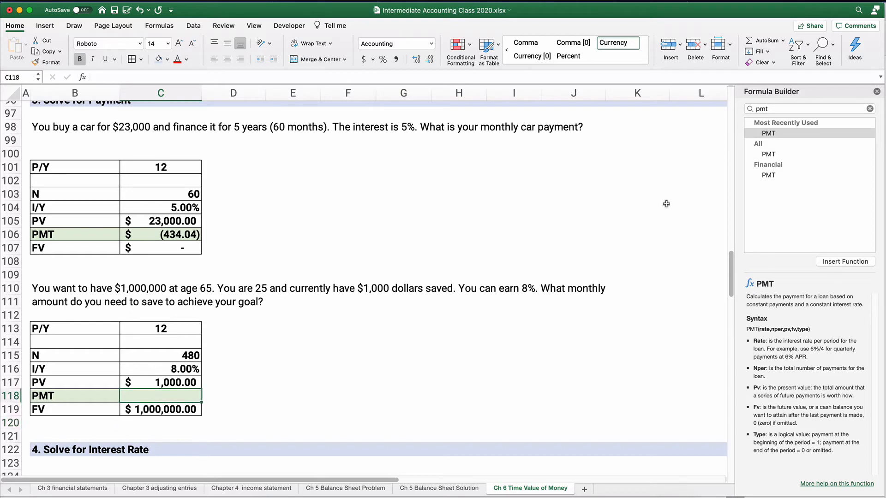
{"action": "double_click", "coordinate": [770, 135]}
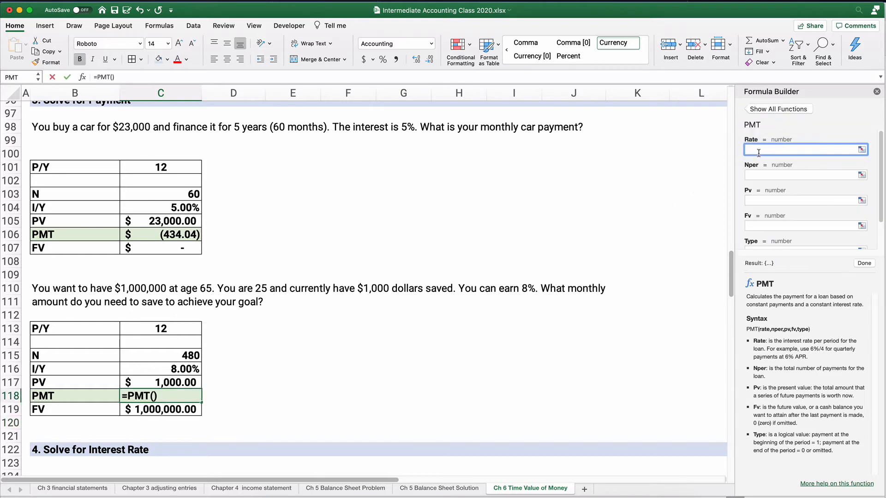
{"action": "left_click", "coordinate": [189, 369]}
{"action": "type", "text": "/"}
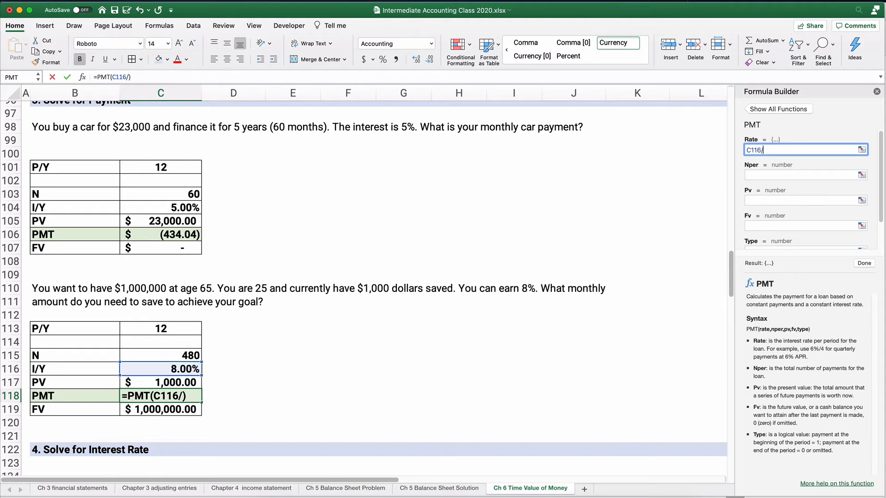
{"action": "left_click", "coordinate": [167, 329]}
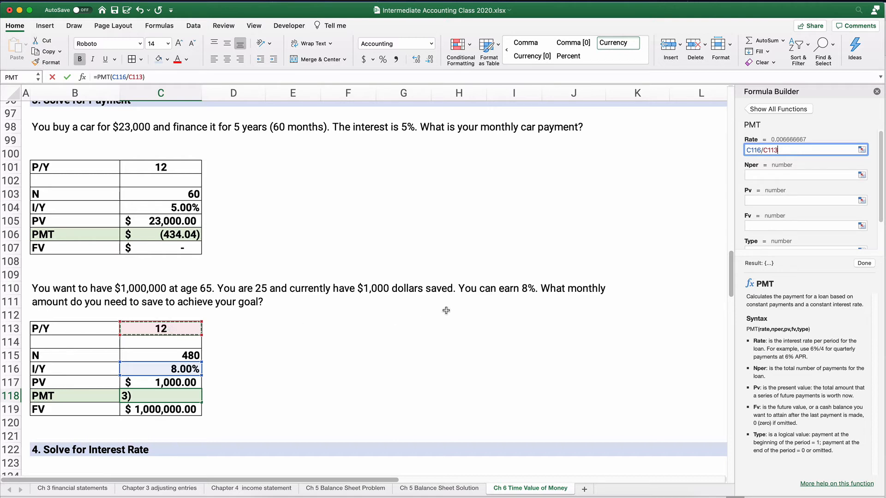
Set the retirement savings PMT function's Nper to C115 and its Pv to -C117
{"action": "left_click", "coordinate": [760, 174]}
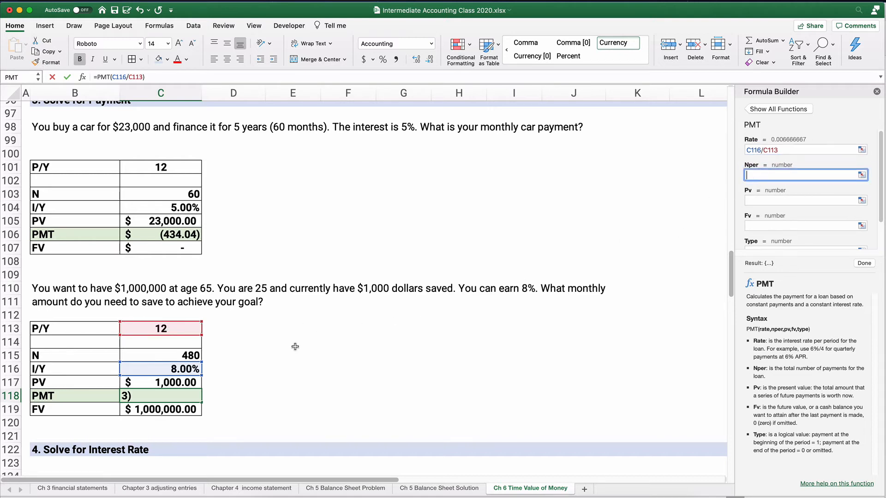
{"action": "left_click", "coordinate": [203, 351]}
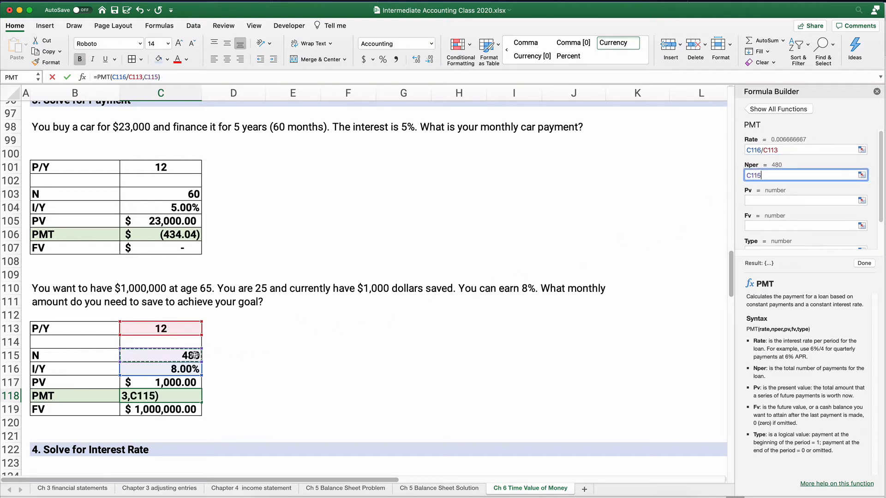
{"action": "left_click", "coordinate": [751, 201]}
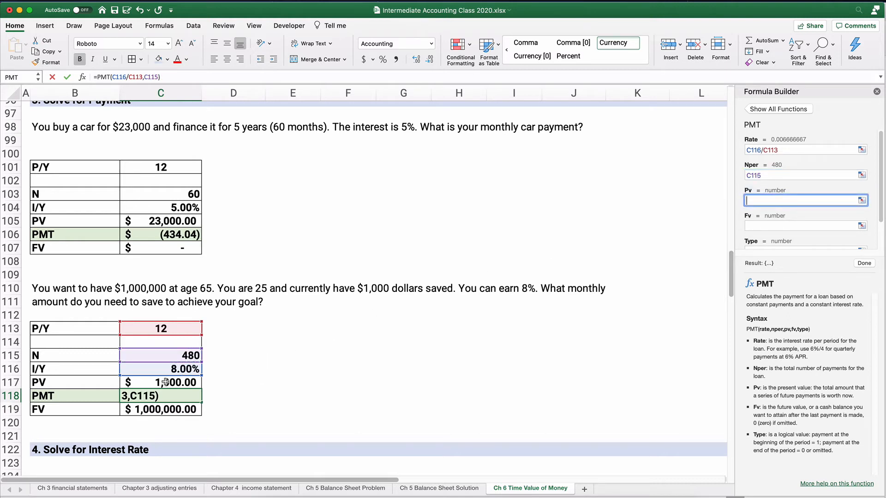
{"action": "type", "text": "-"}
{"action": "left_click", "coordinate": [165, 384]}
Set Fv to C119 and Type to 0, and complete the PMT function in C118
{"action": "left_click", "coordinate": [755, 226]}
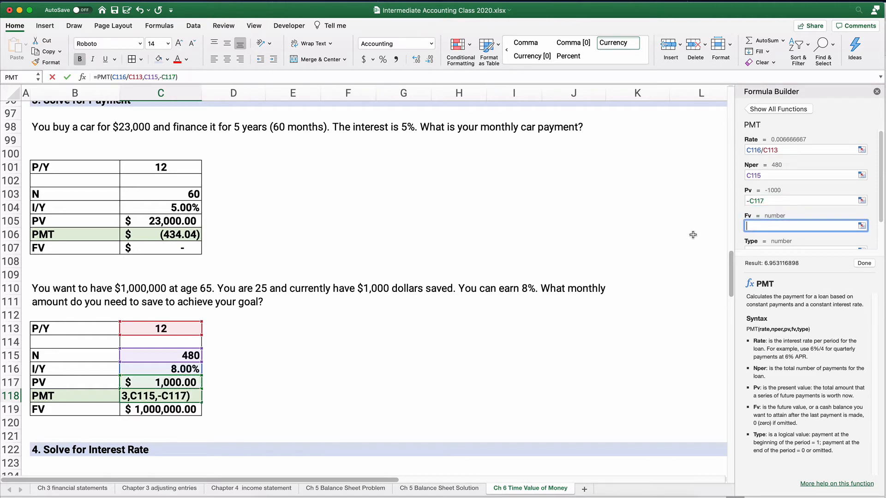
{"action": "left_click", "coordinate": [162, 409]}
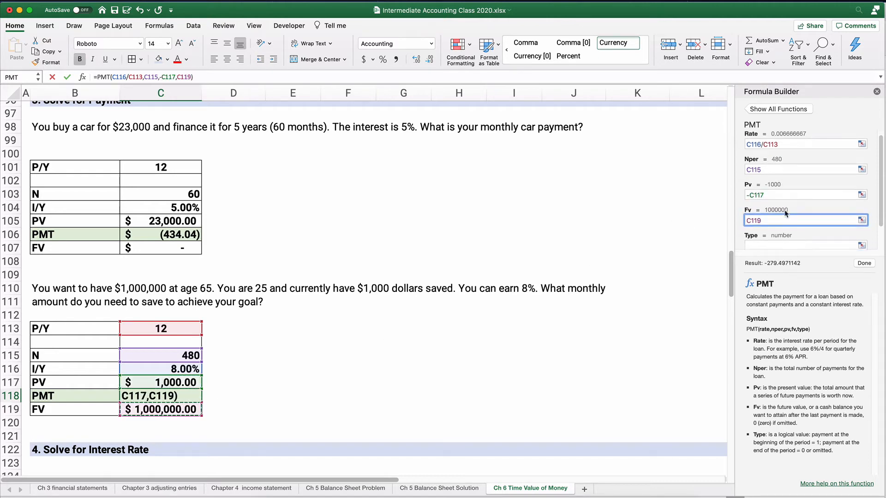
{"action": "key", "text": "Tab"}
{"action": "type", "text": "0"}
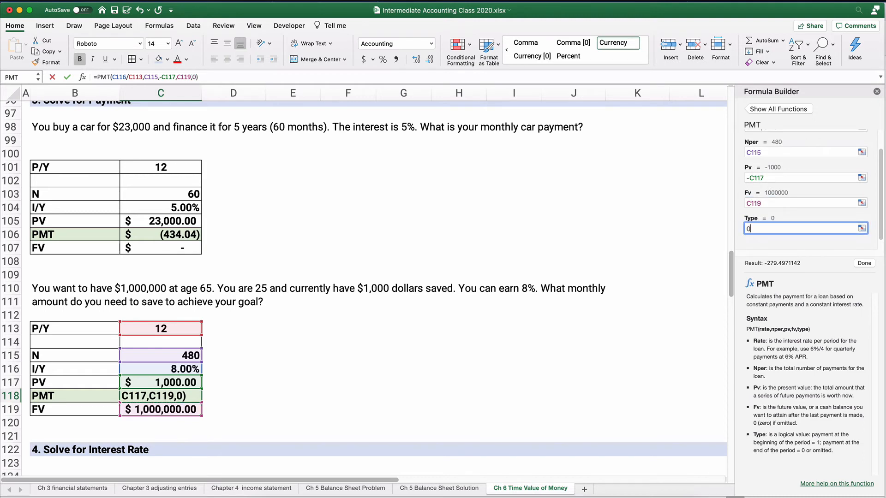
{"action": "left_click", "coordinate": [864, 262]}
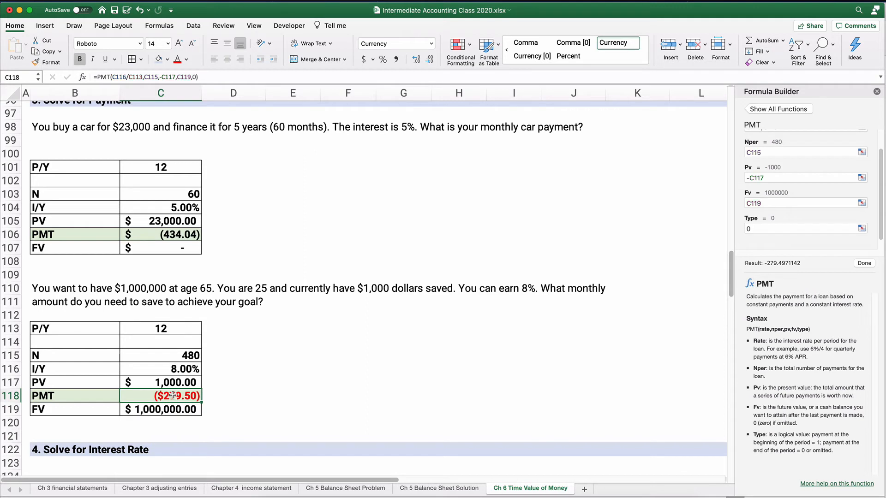
{"action": "left_click", "coordinate": [341, 359]}
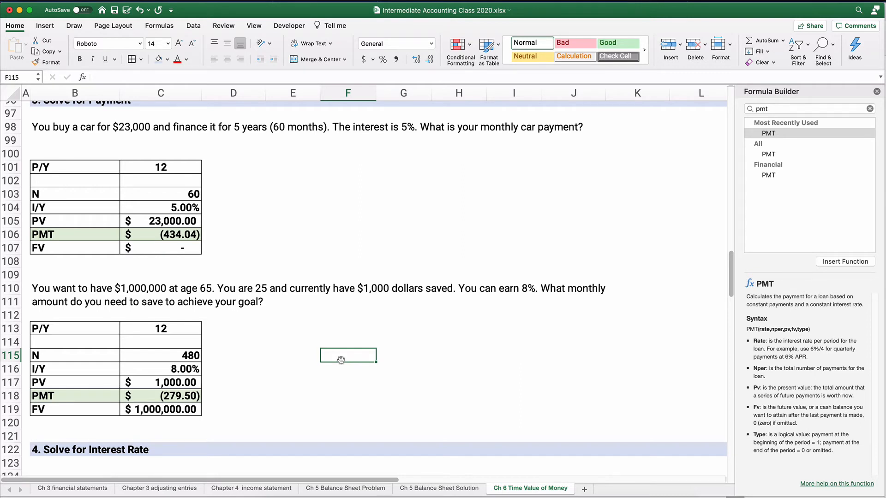
For the first Solve for Interest Rate problem, enter 1 as P/Y in C128 and 9 as N in C130
{"action": "scroll", "coordinate": [259, 360], "scroll_direction": "down", "scroll_amount": 5}
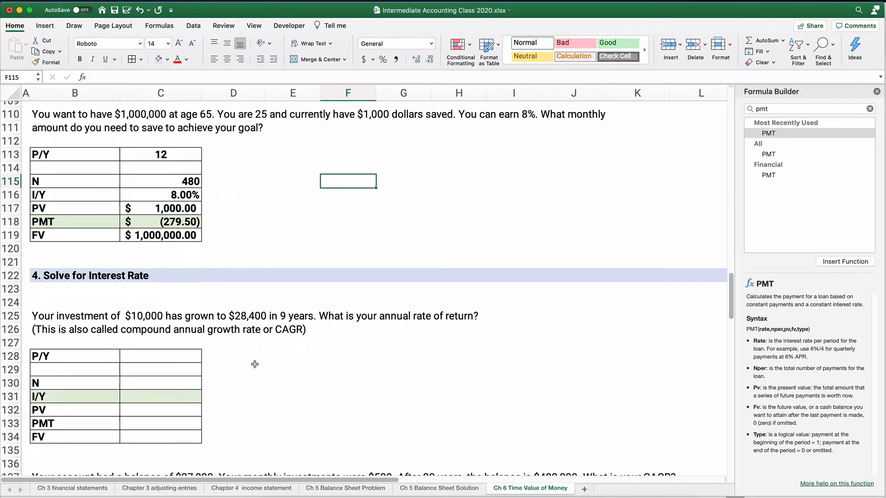
{"action": "scroll", "coordinate": [254, 364], "scroll_direction": "down", "scroll_amount": 5}
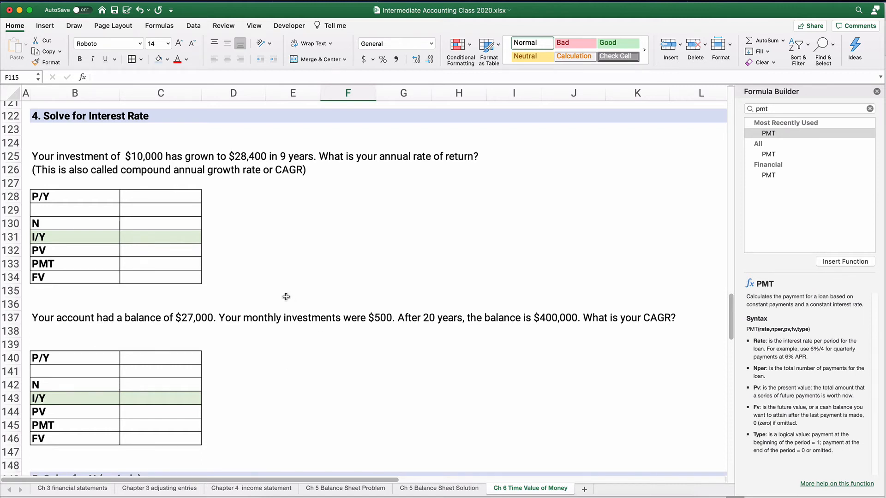
{"action": "left_click", "coordinate": [156, 197]}
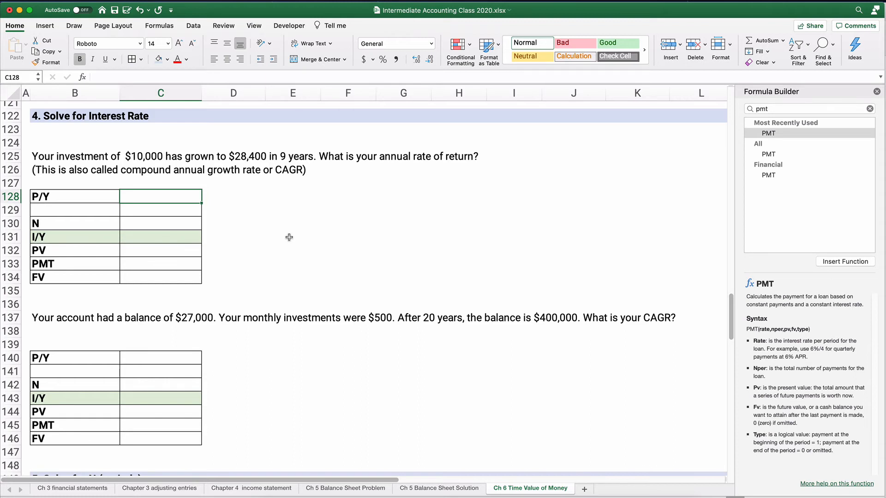
{"action": "type", "text": "1"}
{"action": "key", "text": "Return"}
{"action": "key", "text": "Return"}
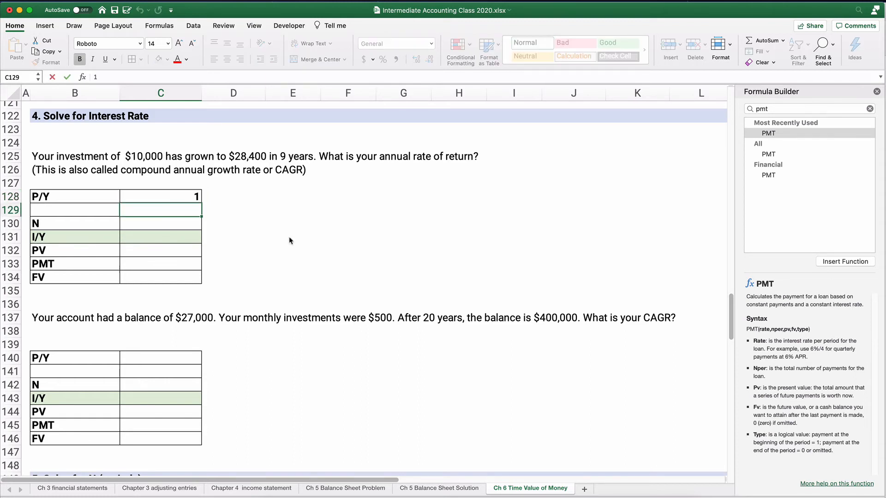
{"action": "type", "text": "9"}
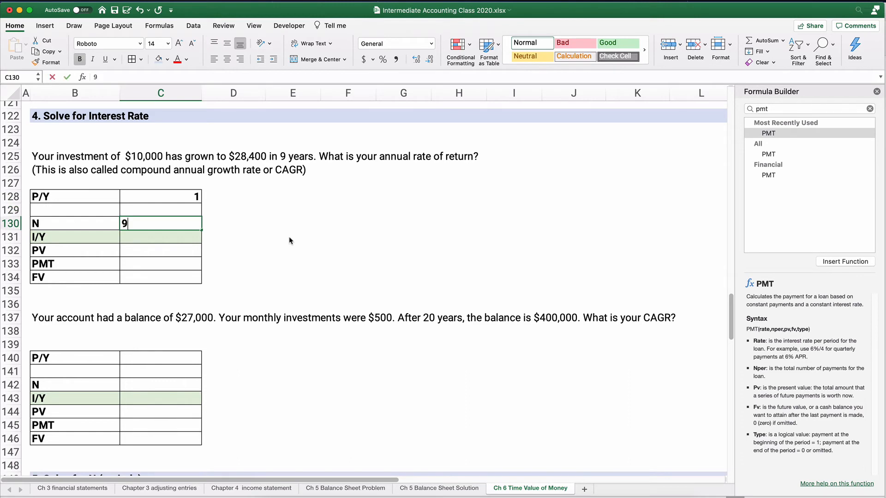
{"action": "key", "text": "Return"}
{"action": "key", "text": "Return"}
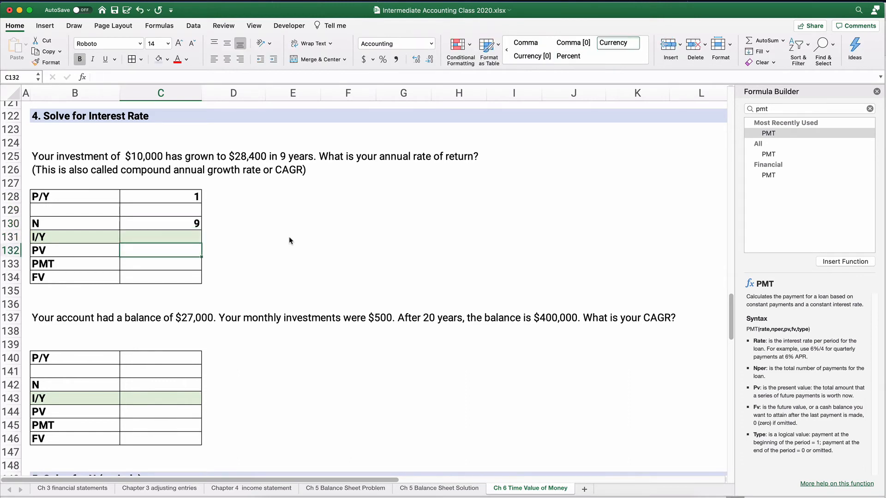
Enter the investment's PV as 10000 in C132, PMT as 0 in C133 and FV as 28400 in C134
{"action": "type", "text": "10000"}
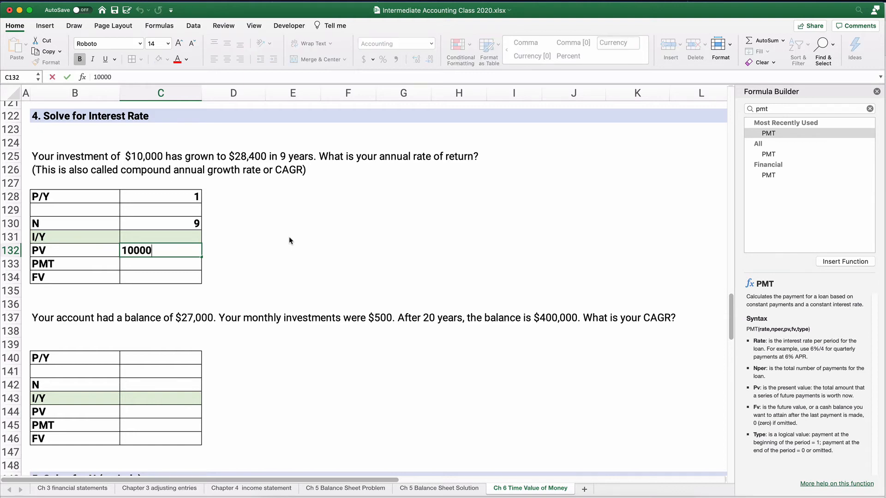
{"action": "key", "text": "Return"}
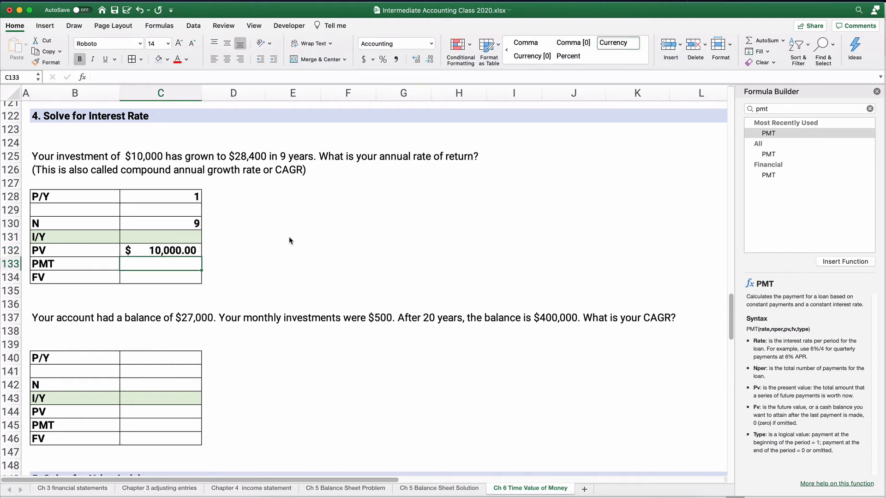
{"action": "type", "text": "0"}
{"action": "key", "text": "Return"}
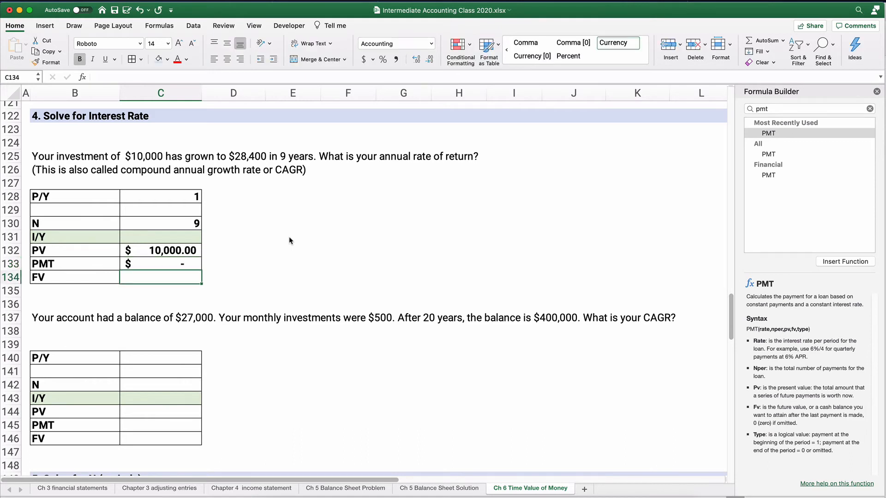
{"action": "type", "text": "28400"}
{"action": "key", "text": "Return"}
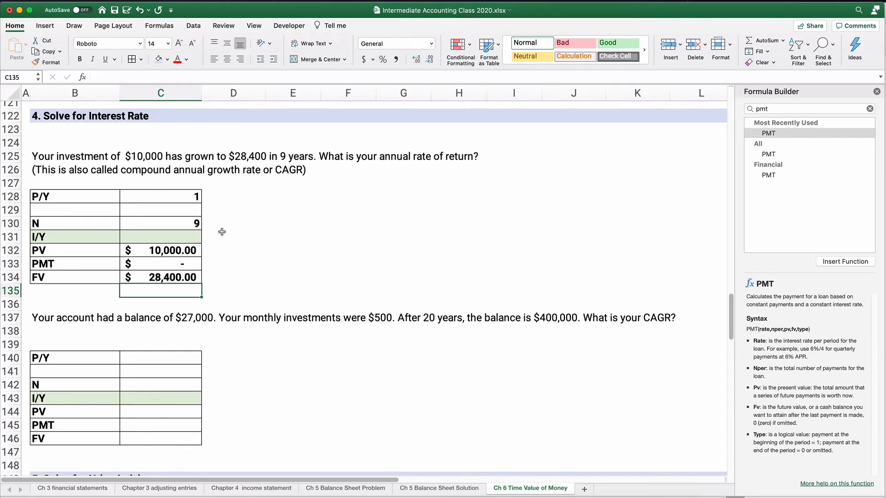
Find the RATE function, insert it in C131 and set its Nper to C130
{"action": "left_click", "coordinate": [191, 237]}
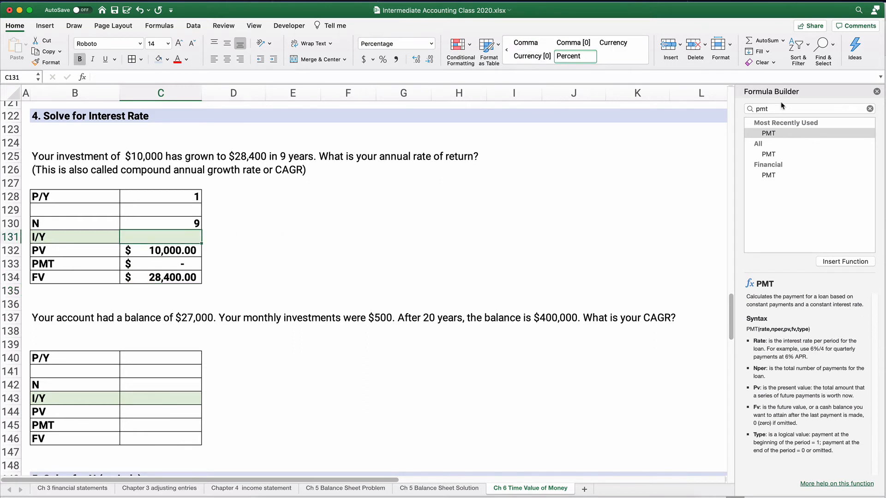
{"action": "left_click", "coordinate": [776, 108]}
{"action": "type", "text": "rate"}
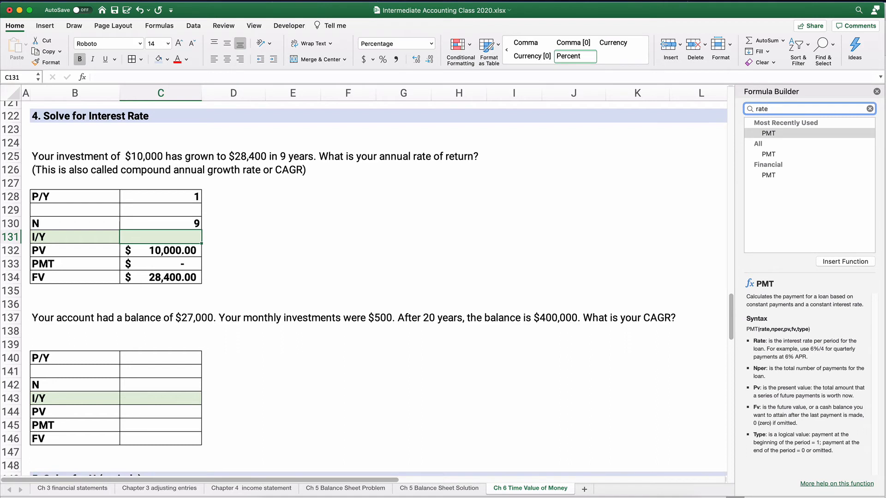
{"action": "key", "text": "Return"}
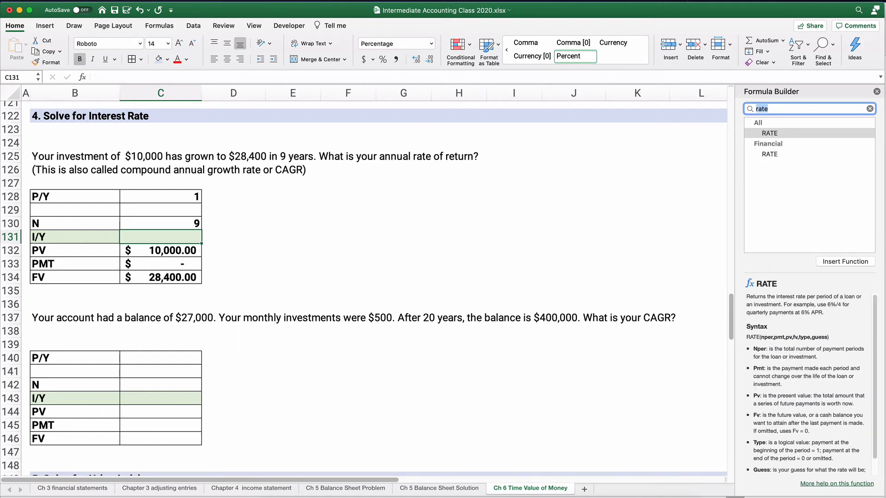
{"action": "double_click", "coordinate": [788, 134]}
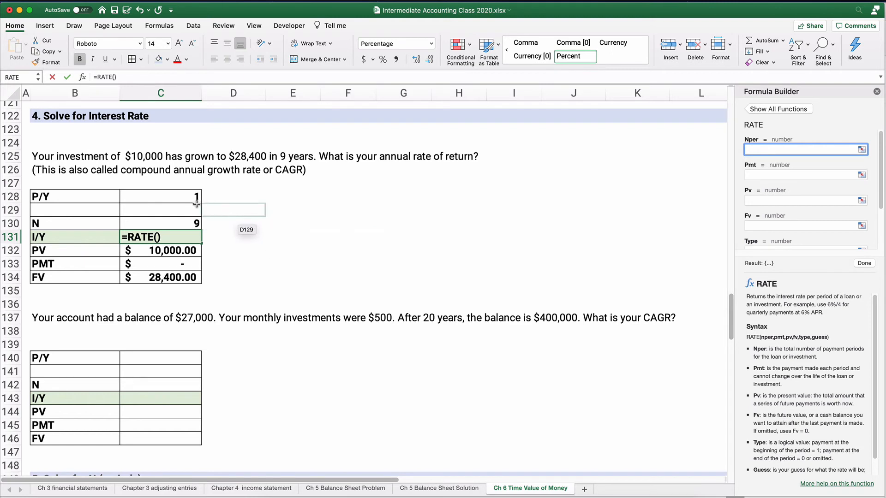
{"action": "left_click", "coordinate": [176, 222]}
In the RATE function in C131, set Pmt to C133, Pv to -C132 and Fv to C134
{"action": "left_click", "coordinate": [759, 173]}
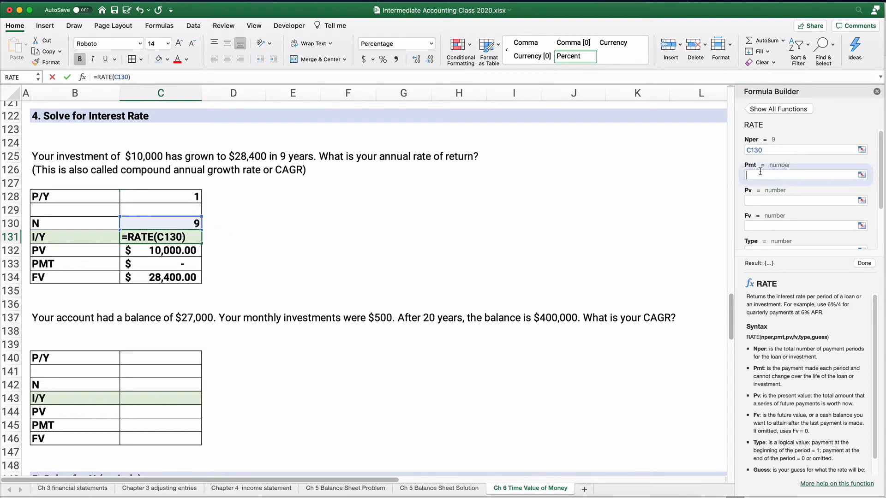
{"action": "left_click", "coordinate": [156, 260]}
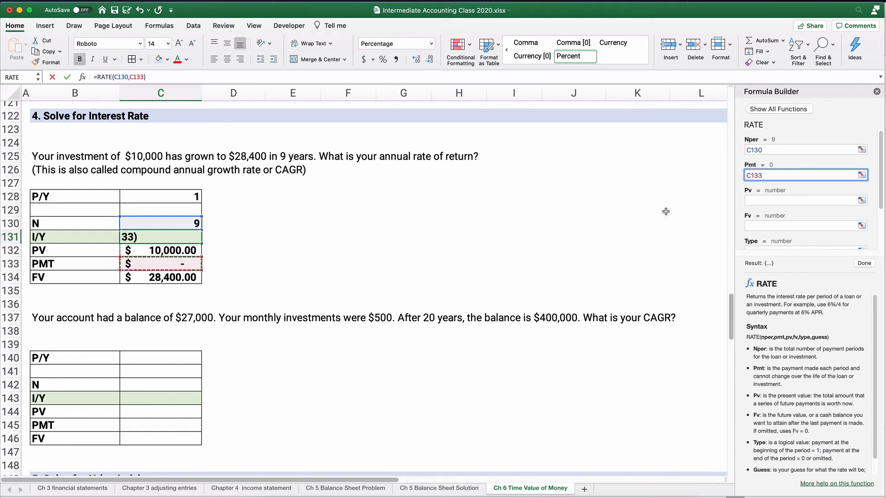
{"action": "left_click", "coordinate": [764, 200]}
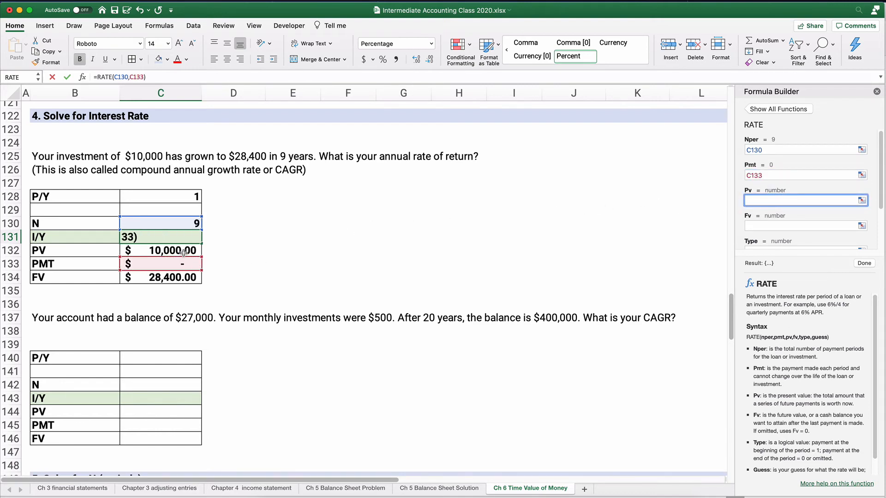
{"action": "type", "text": "-"}
{"action": "left_click", "coordinate": [177, 249]}
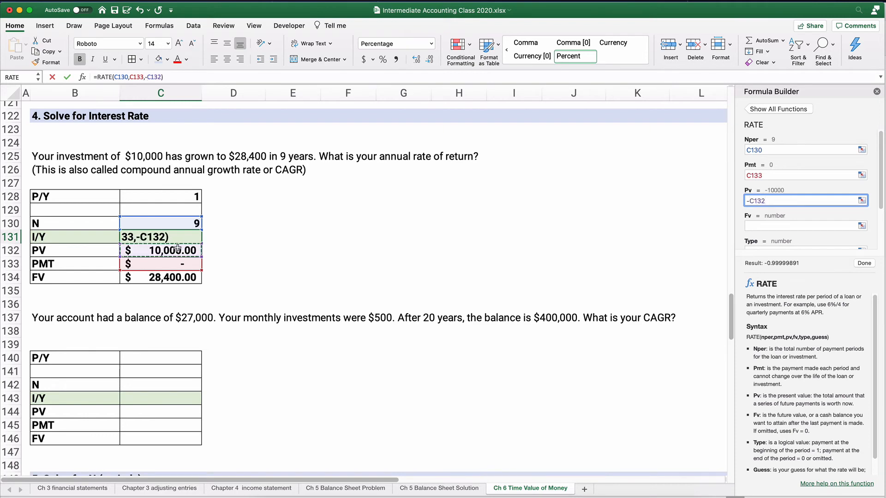
{"action": "left_click", "coordinate": [750, 226]}
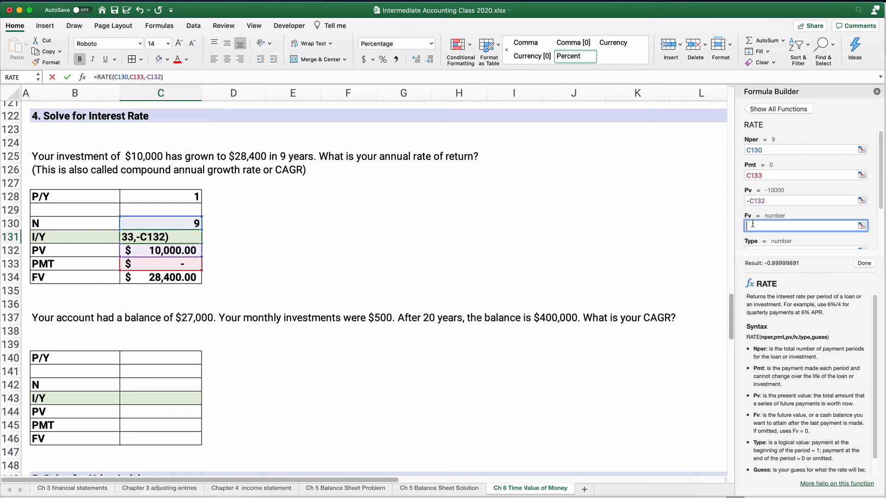
{"action": "left_click", "coordinate": [166, 276]}
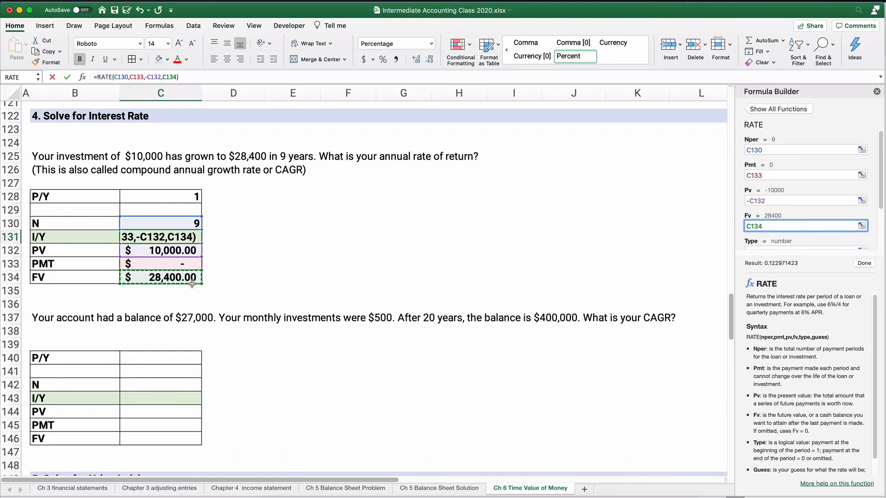
Set Type to 0 and Guess to .10, and complete the RATE function in C131
{"action": "scroll", "coordinate": [811, 215], "scroll_direction": "down", "scroll_amount": 1}
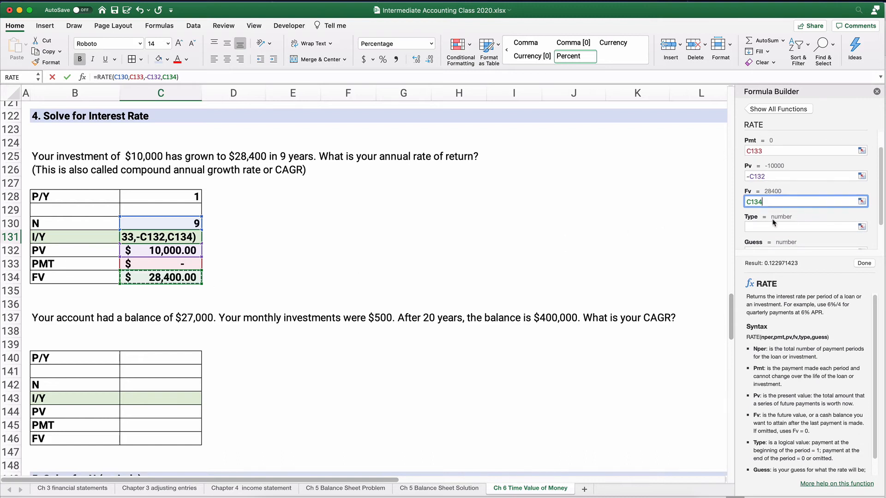
{"action": "left_click", "coordinate": [758, 225]}
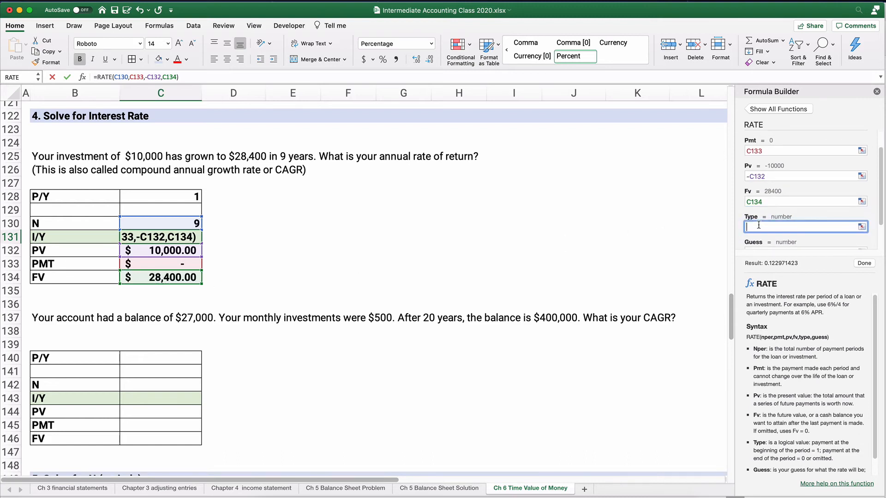
{"action": "type", "text": "0"}
{"action": "scroll", "coordinate": [765, 227], "scroll_direction": "down", "scroll_amount": 1}
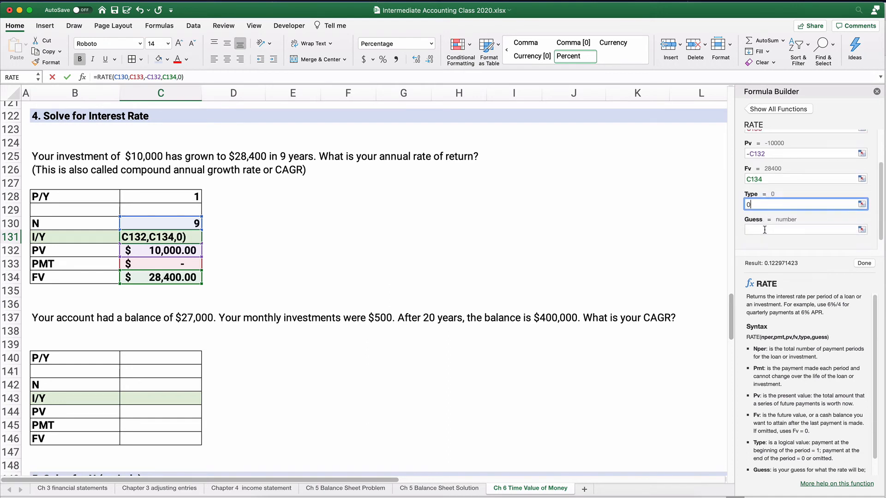
{"action": "left_click", "coordinate": [749, 228]}
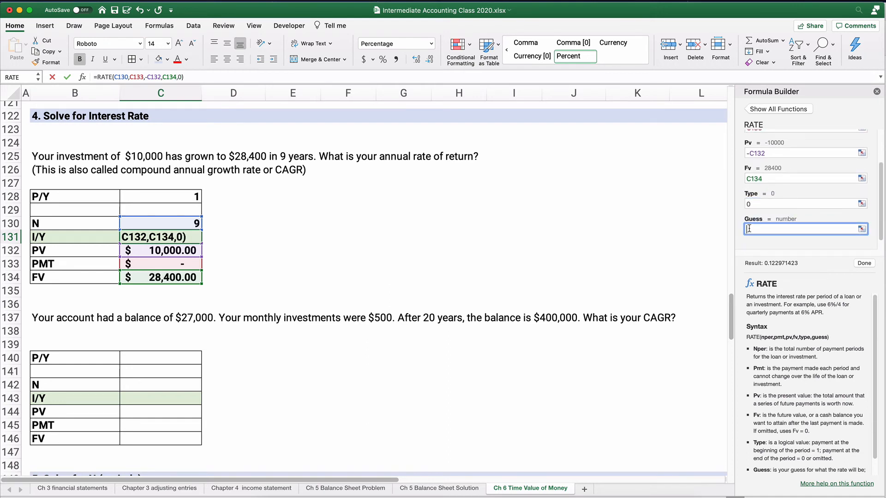
{"action": "type", "text": ".10"}
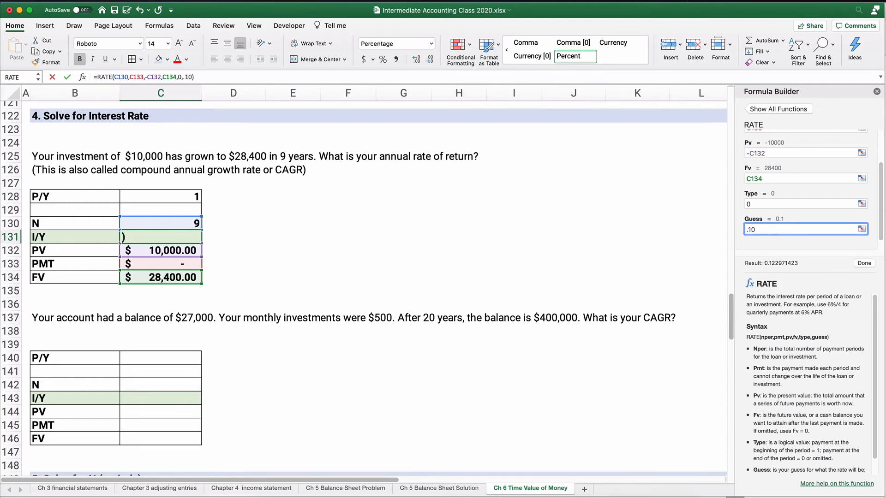
{"action": "left_click", "coordinate": [863, 264]}
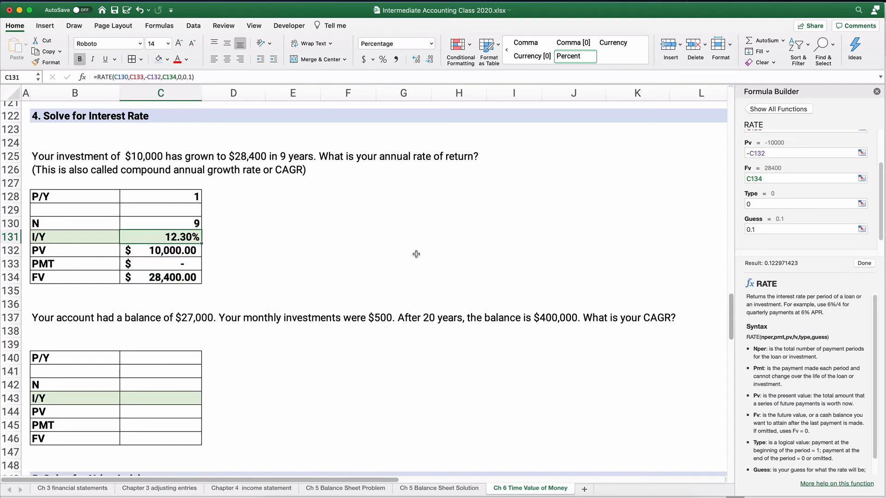
{"action": "left_click", "coordinate": [313, 251]}
{"action": "left_click", "coordinate": [167, 237]}
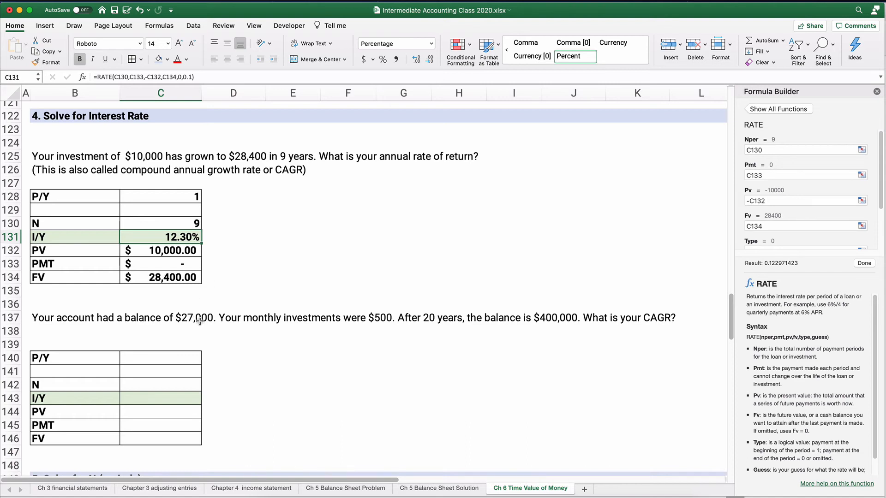
For the second Solve for Interest Rate problem, enter 12 as P/Y in C140 and =20*12 as N in C142
{"action": "scroll", "coordinate": [223, 330], "scroll_direction": "down", "scroll_amount": 2}
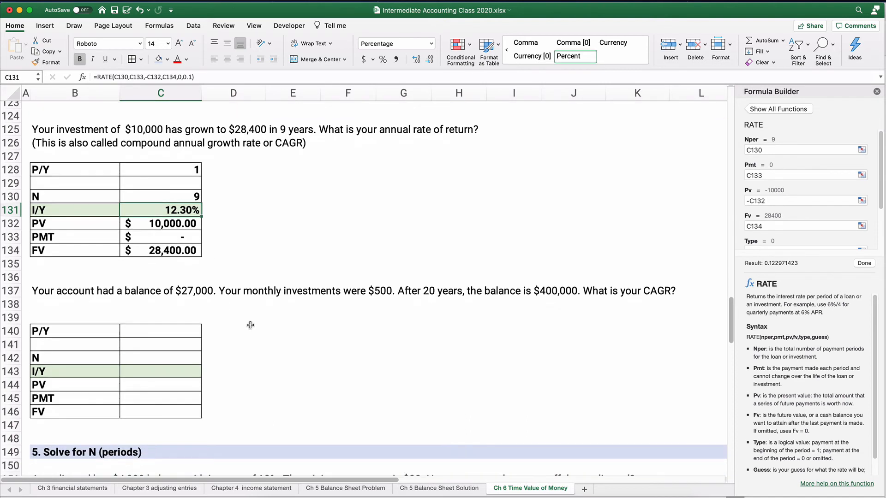
{"action": "scroll", "coordinate": [253, 324], "scroll_direction": "down", "scroll_amount": 2}
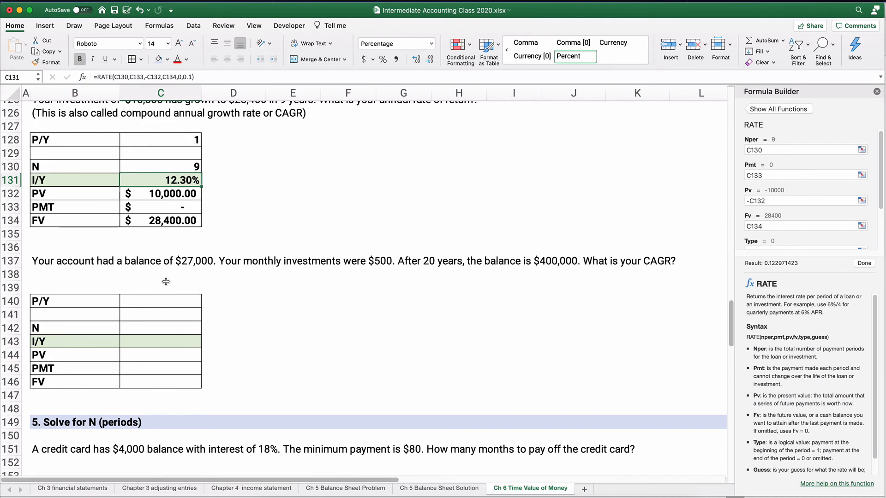
{"action": "left_click", "coordinate": [175, 298]}
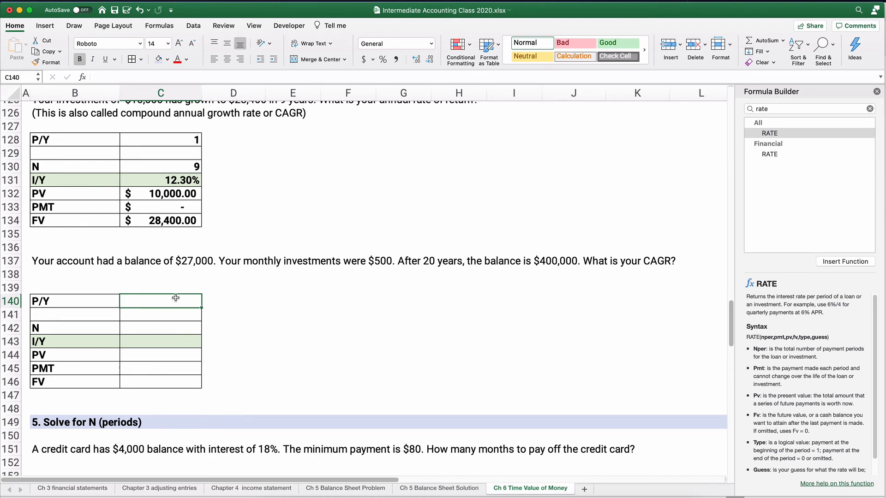
{"action": "type", "text": "12"}
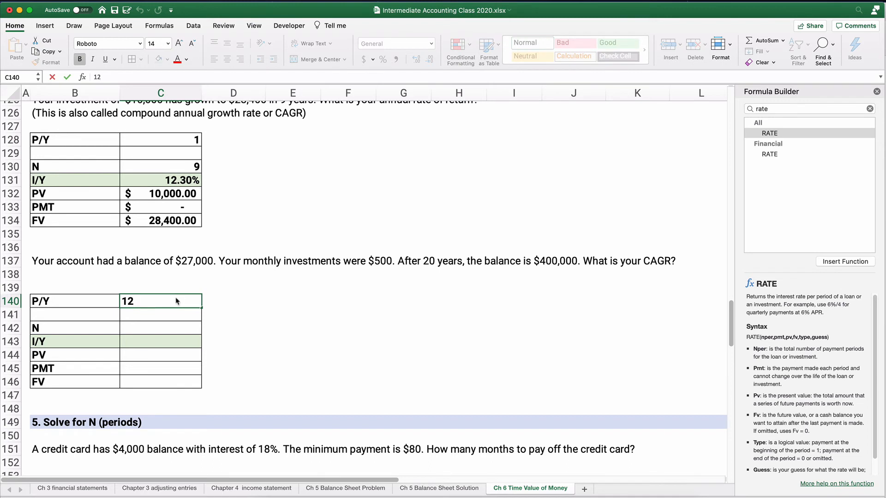
{"action": "key", "text": "Return"}
{"action": "key", "text": "Return"}
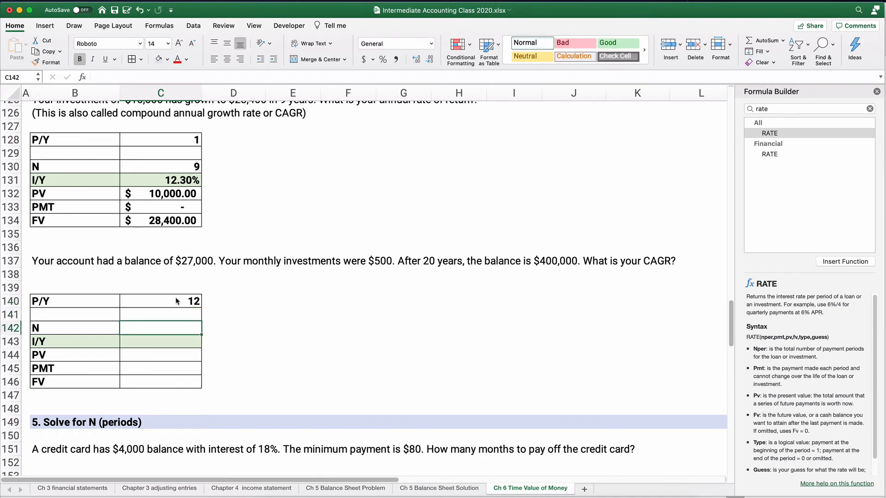
{"action": "type", "text": "=20*12"}
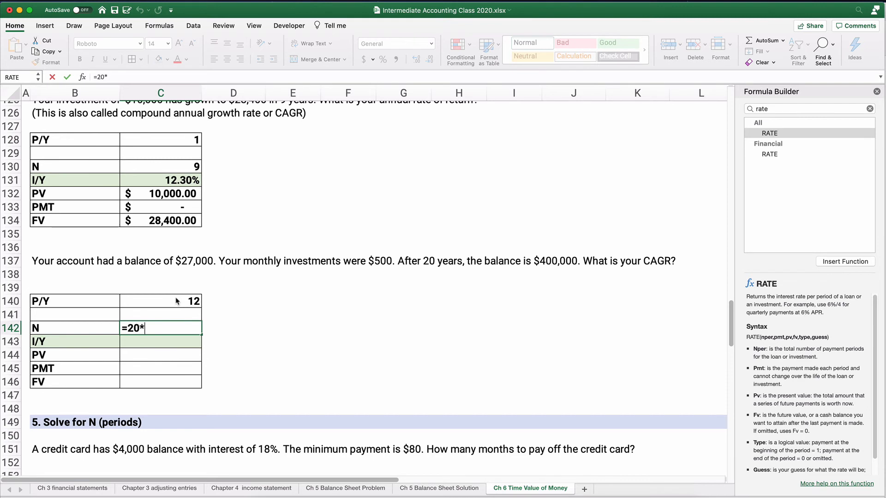
{"action": "key", "text": "Return"}
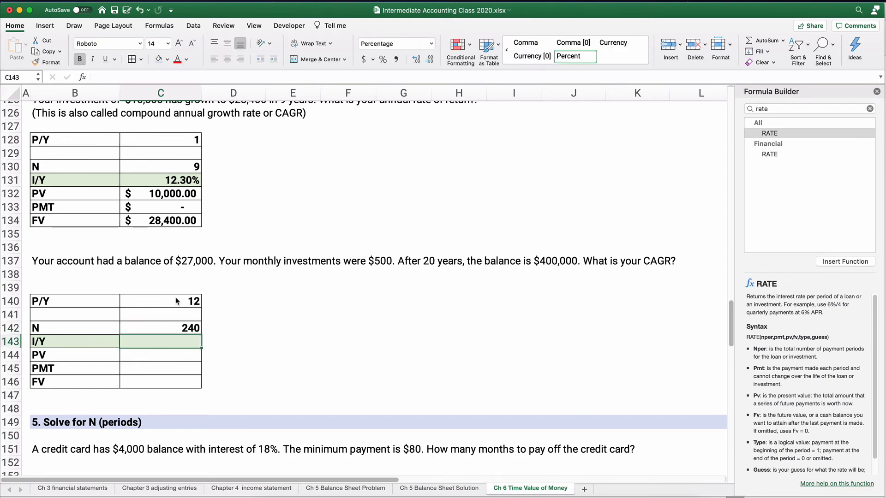
Enter the account's PV as 27000 in C144, PMT as 500 in C145 and FV as 400000 in C146
{"action": "key", "text": "Return"}
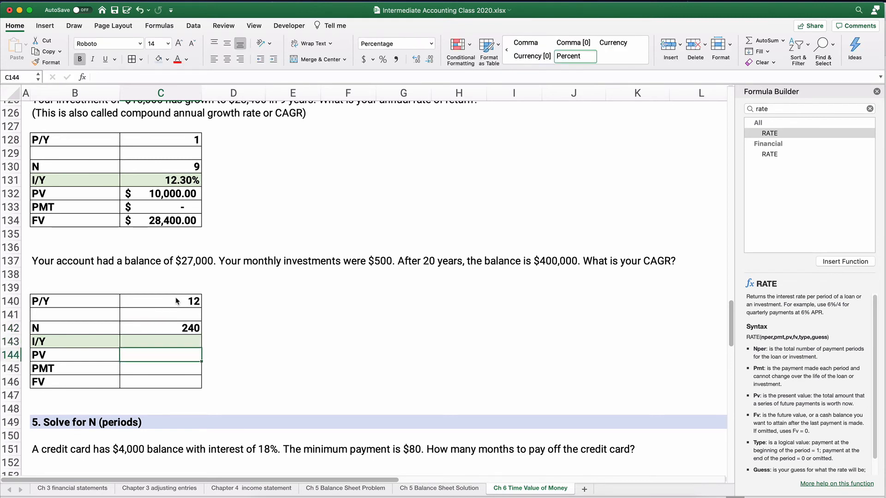
{"action": "type", "text": "27000"}
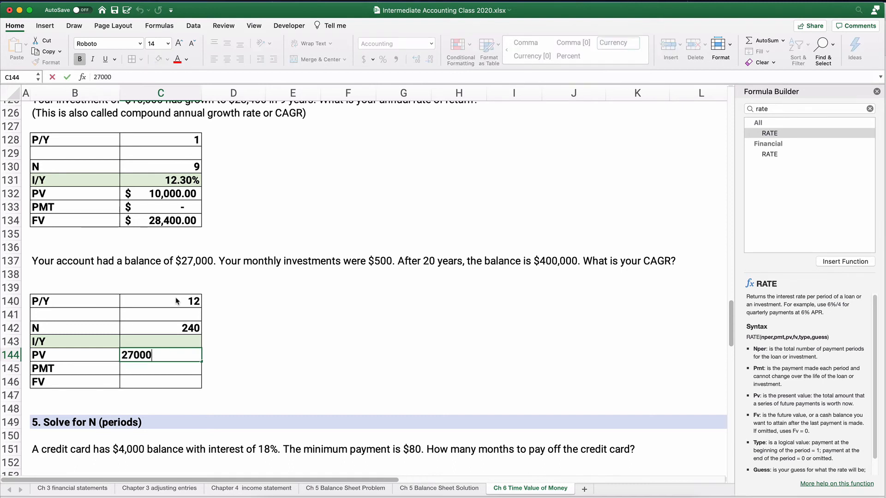
{"action": "key", "text": "Return"}
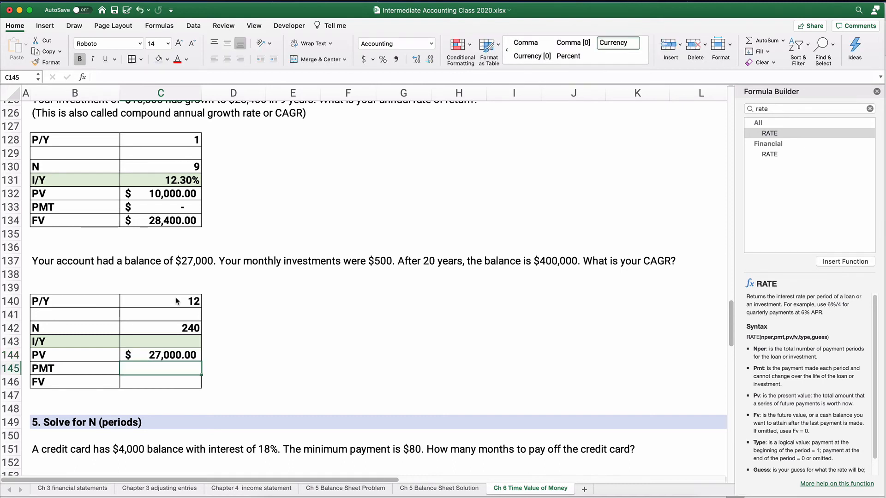
{"action": "type", "text": "500"}
{"action": "key", "text": "Return"}
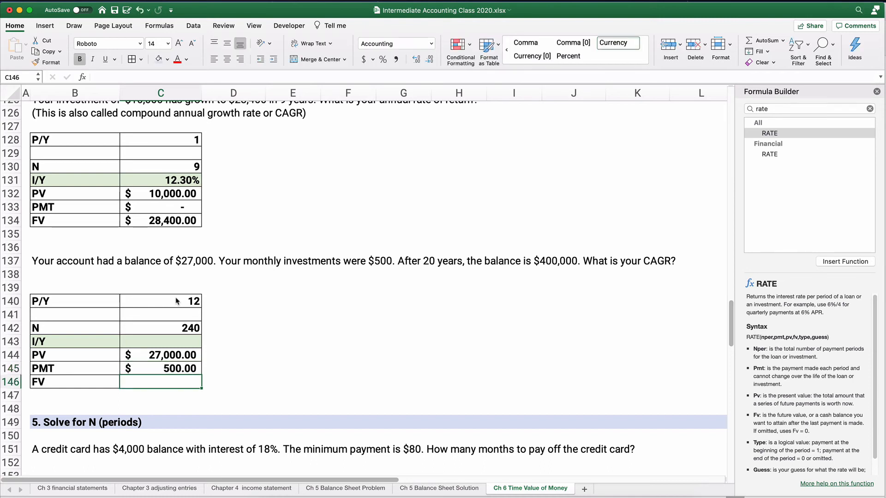
{"action": "type", "text": "400000"}
{"action": "key", "text": "Return"}
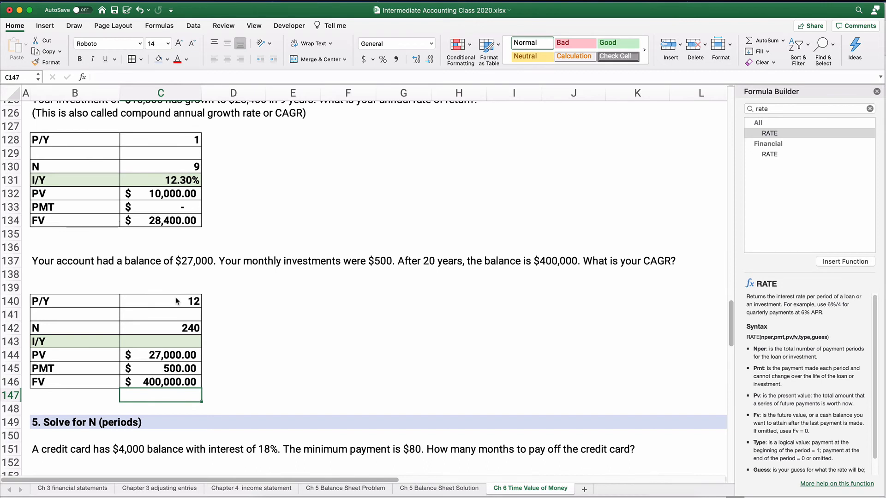
Make the outflows negative by changing the PV in C144 to -27000 and the PMT in C145 to -500
{"action": "left_click", "coordinate": [164, 341]}
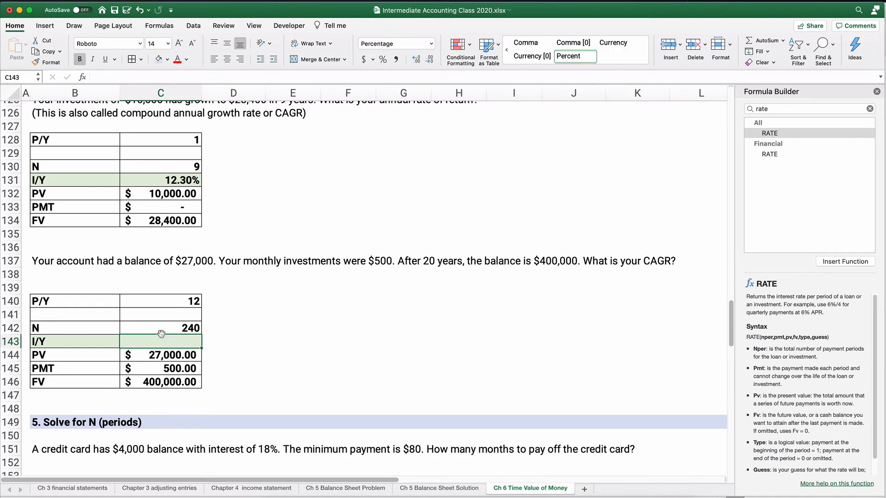
{"action": "left_click", "coordinate": [138, 352]}
{"action": "type", "text": "-27000"}
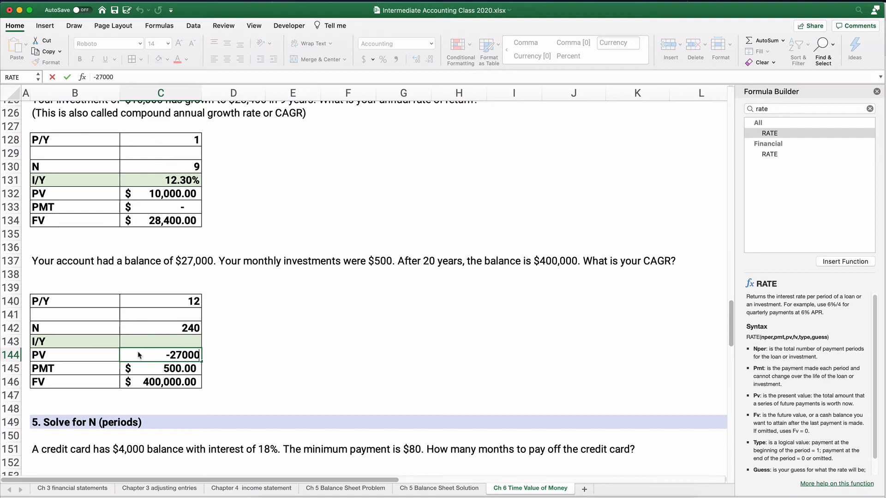
{"action": "key", "text": "Return"}
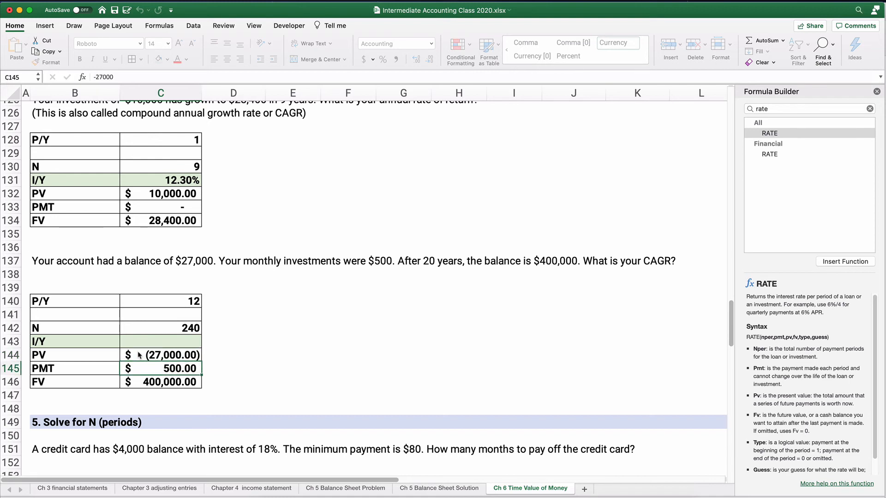
{"action": "type", "text": "-500"}
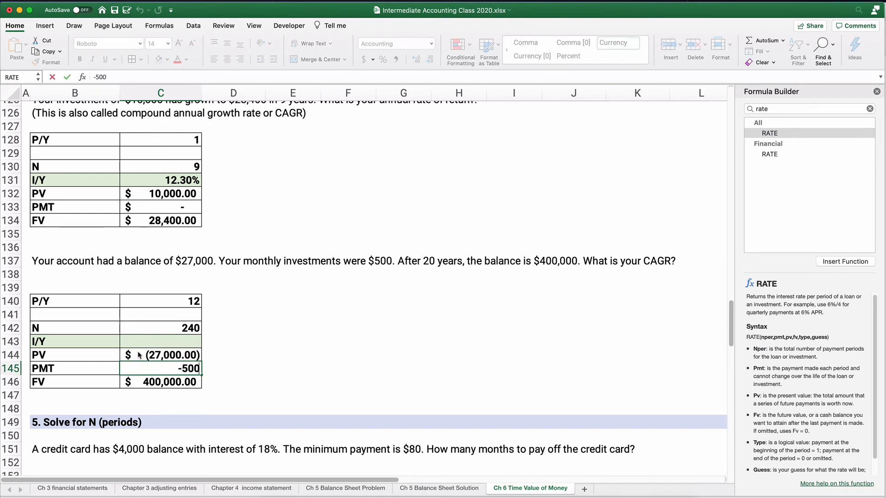
{"action": "key", "text": "Return"}
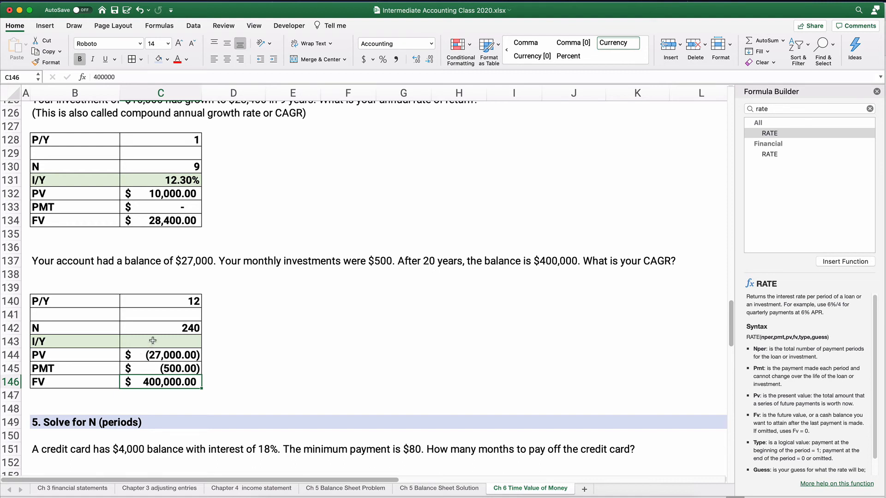
Insert the RATE function in C143 and set its Nper to C142, Pmt to C145 and Pv to C144
{"action": "left_click", "coordinate": [148, 341]}
{"action": "double_click", "coordinate": [764, 134]}
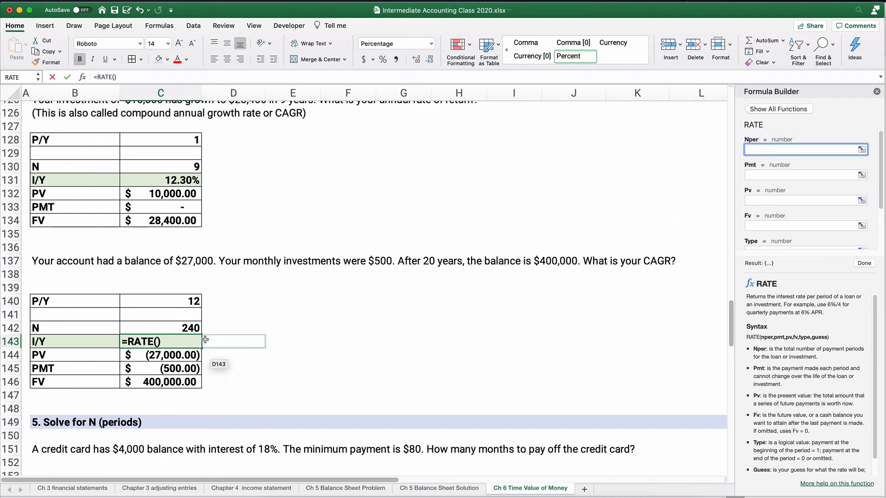
{"action": "left_click", "coordinate": [187, 328]}
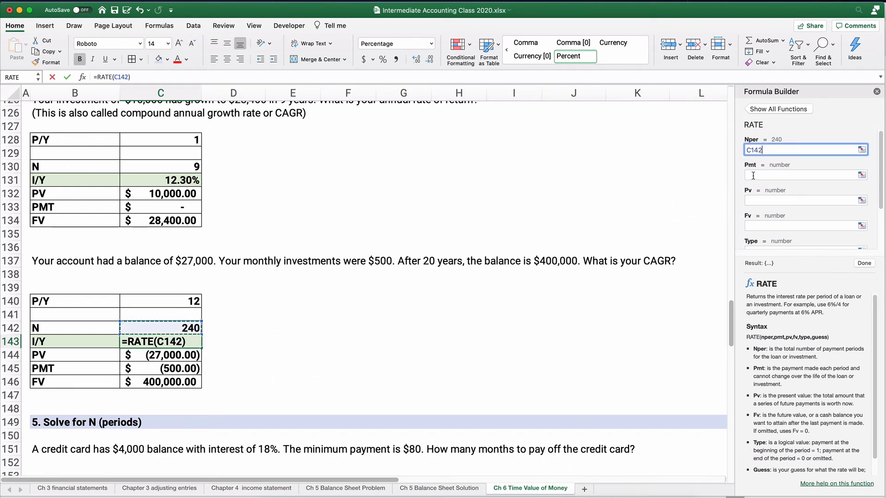
{"action": "key", "text": "Tab"}
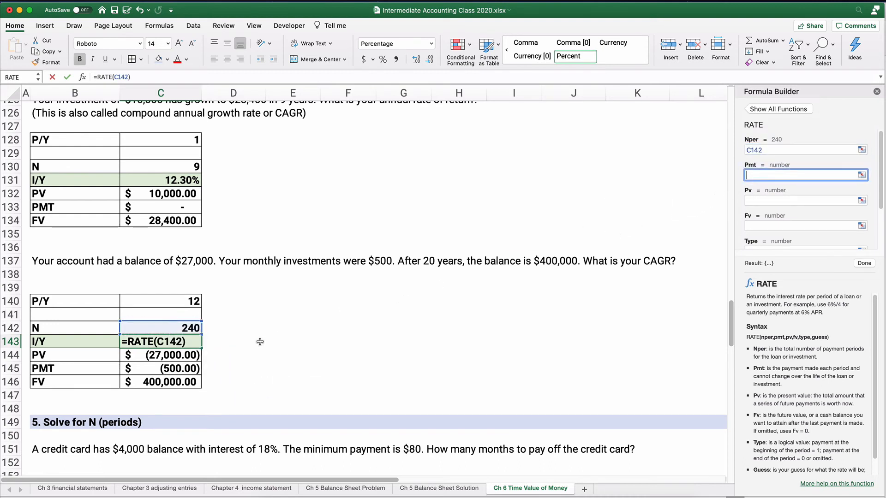
{"action": "left_click", "coordinate": [178, 367]}
{"action": "left_click", "coordinate": [754, 201]}
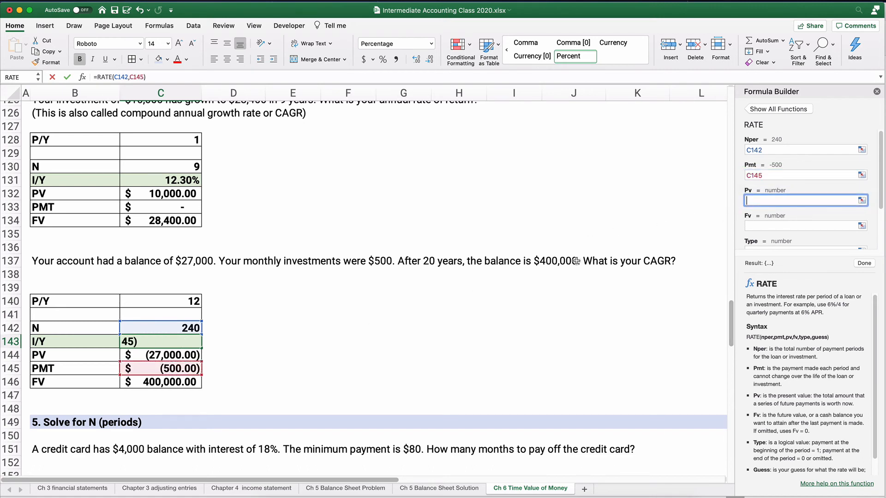
{"action": "left_click", "coordinate": [184, 356]}
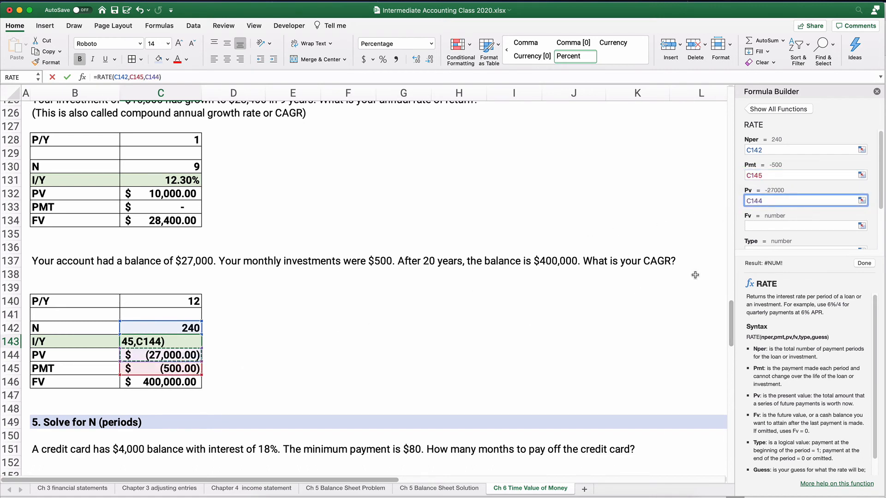
Complete the RATE function in C143 with Fv set to C146, Type 0 and Guess 0.1
{"action": "left_click", "coordinate": [759, 226]}
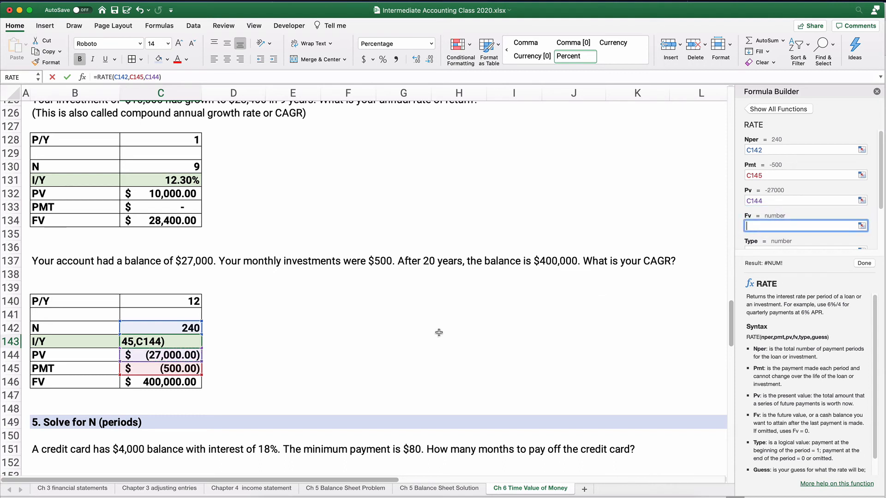
{"action": "left_click", "coordinate": [151, 380]}
{"action": "scroll", "coordinate": [794, 235], "scroll_direction": "down", "scroll_amount": 2}
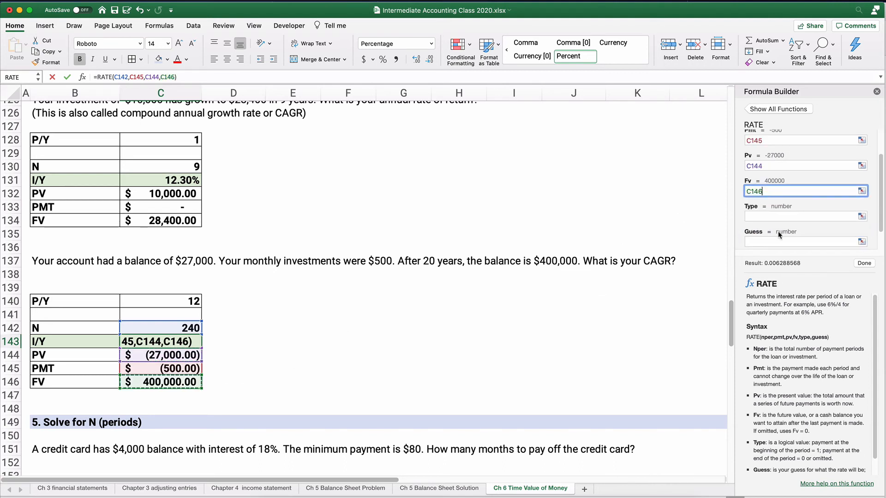
{"action": "left_click", "coordinate": [757, 216]}
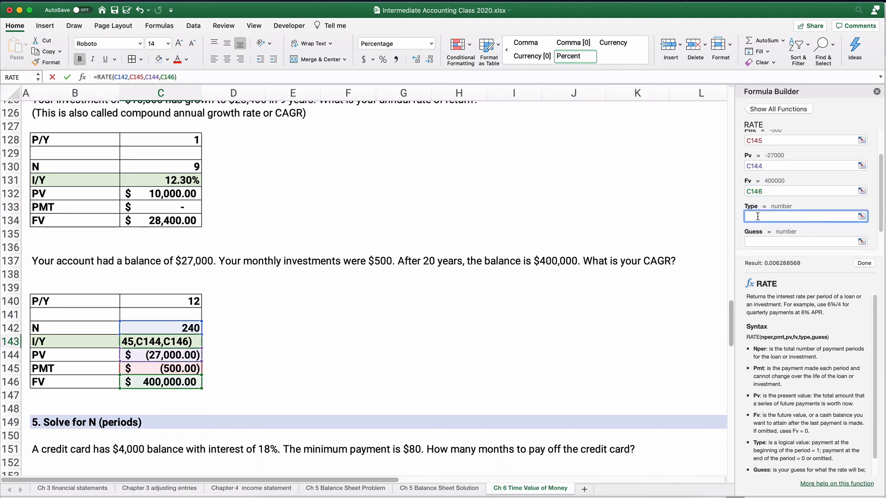
{"action": "type", "text": "0"}
{"action": "scroll", "coordinate": [784, 215], "scroll_direction": "down", "scroll_amount": 1}
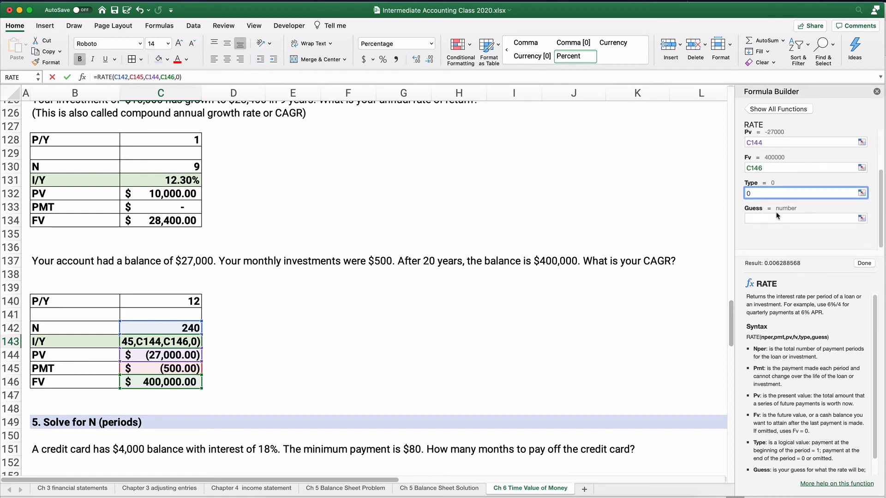
{"action": "left_click", "coordinate": [757, 216]}
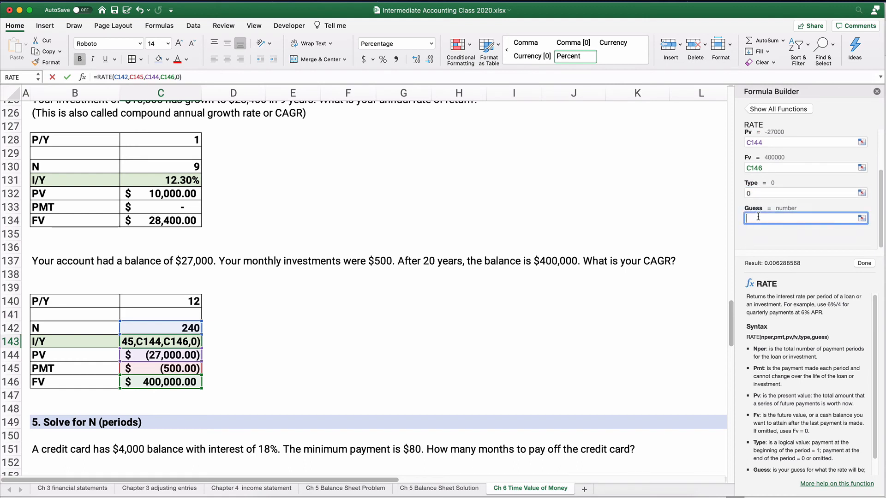
{"action": "type", "text": ".0"}
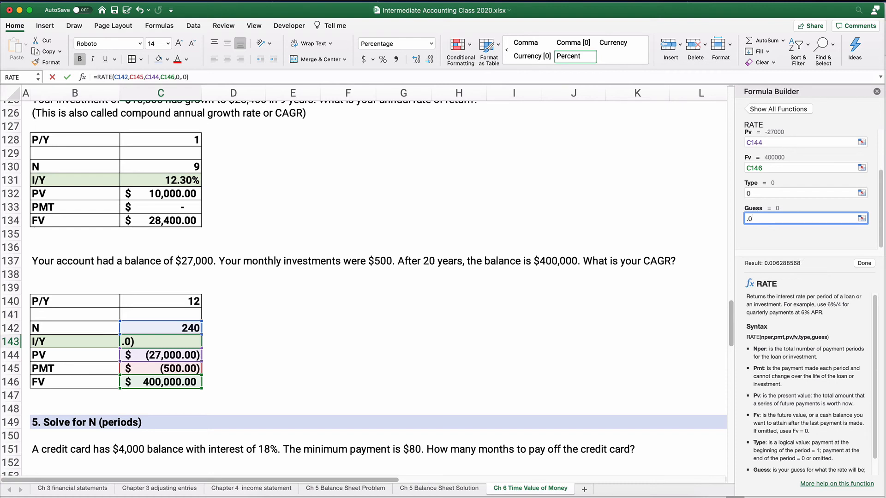
{"action": "key", "text": "BackSpace"}
{"action": "type", "text": "1"}
{"action": "key", "text": "Return"}
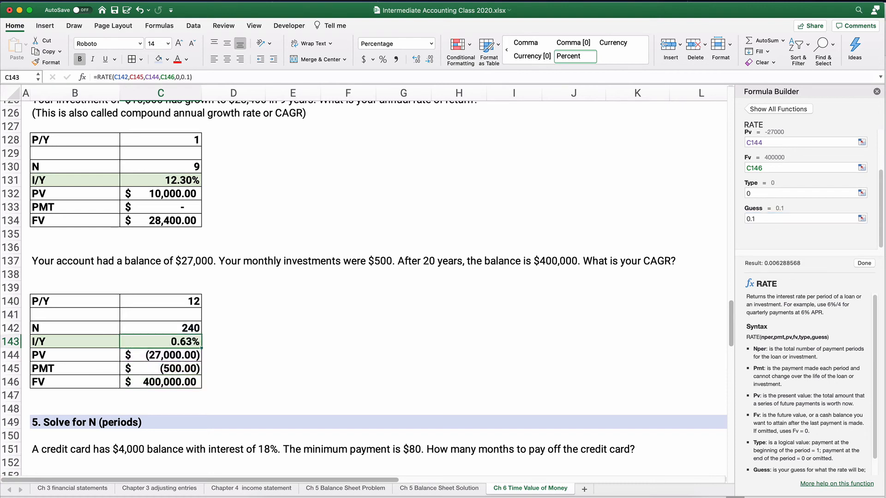
{"action": "left_click", "coordinate": [370, 363]}
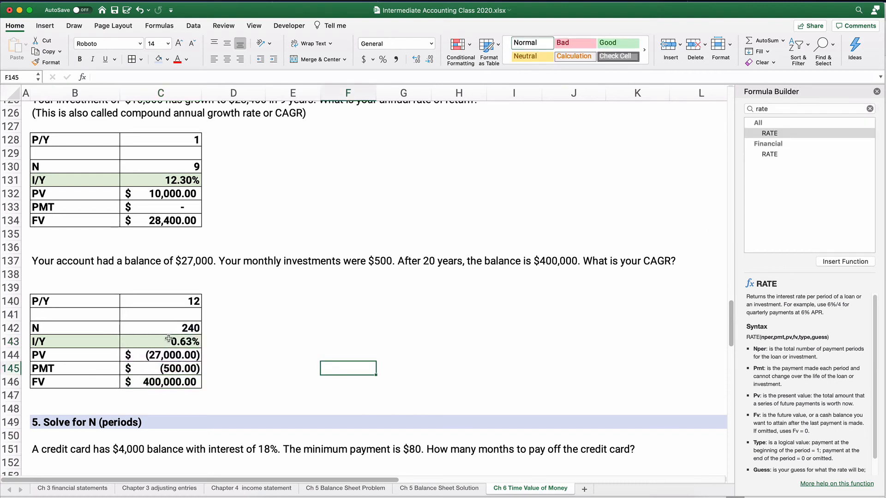
Annualize the monthly rate in C143 by multiplying the RATE formula by the P/Y cell C140
{"action": "left_click", "coordinate": [169, 341]}
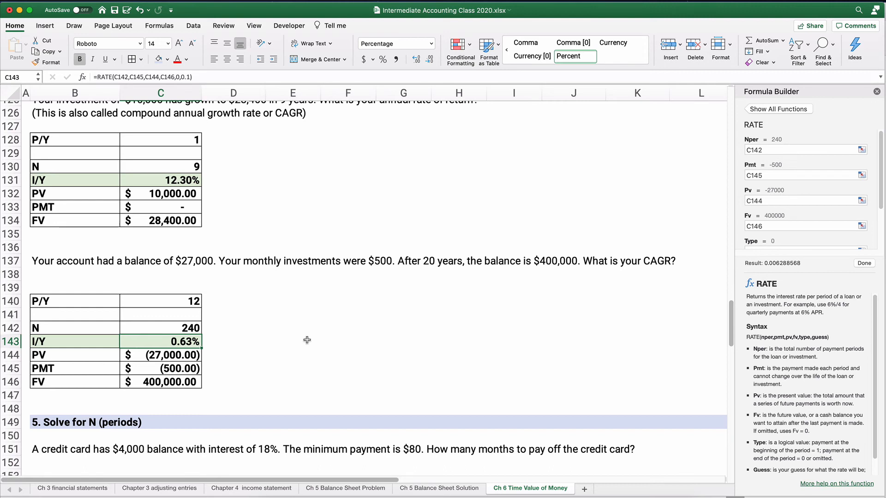
{"action": "left_click", "coordinate": [202, 77]}
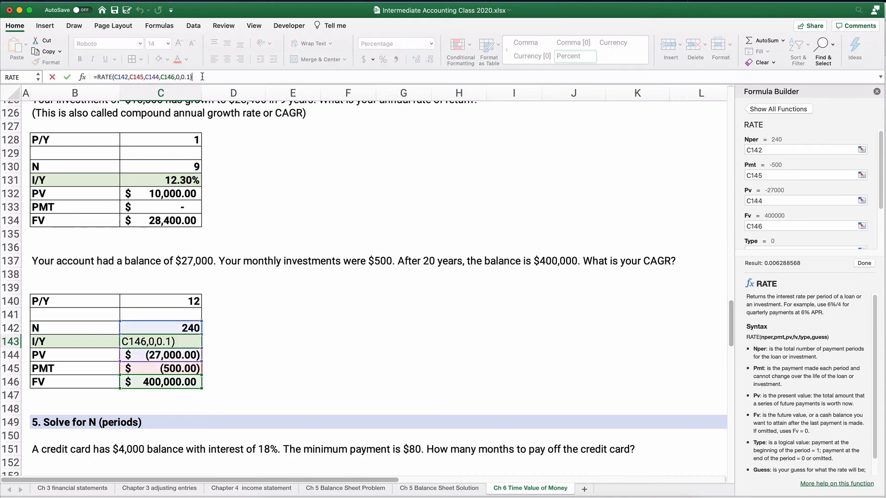
{"action": "type", "text": "*12"}
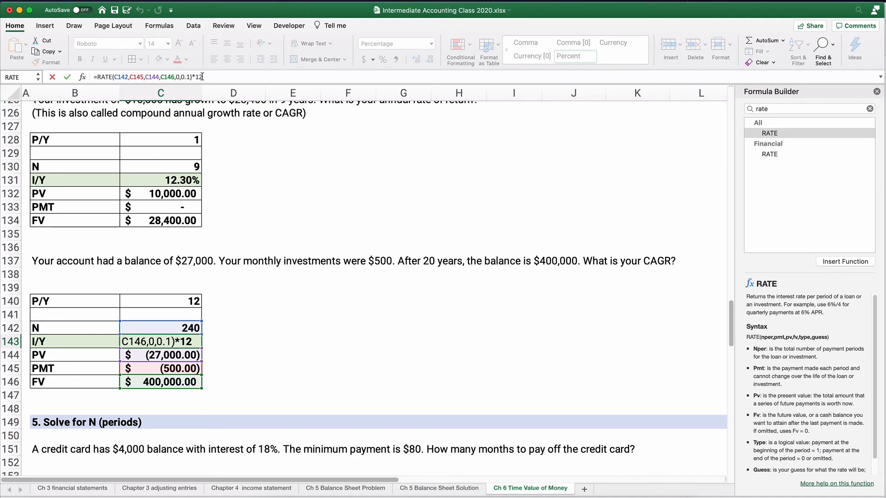
{"action": "key", "text": "BackSpace"}
{"action": "key", "text": "BackSpace"}
{"action": "left_click", "coordinate": [191, 302]}
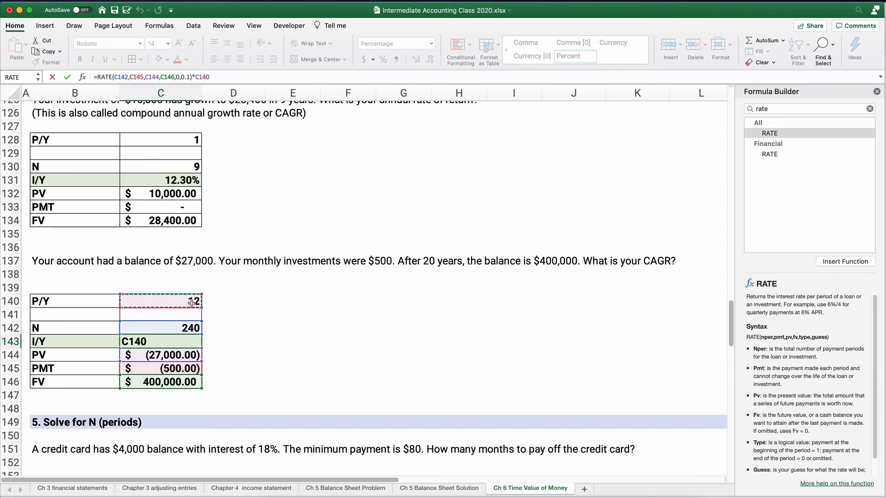
{"action": "key", "text": "Return"}
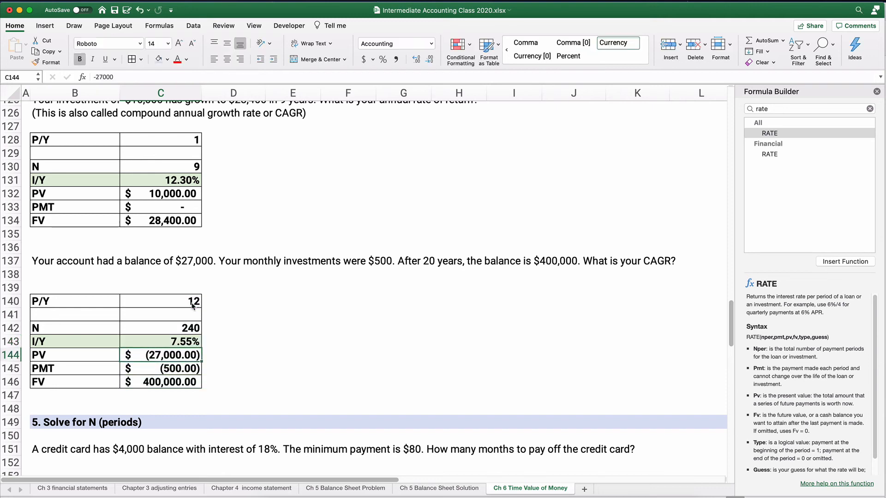
{"action": "left_click", "coordinate": [182, 342]}
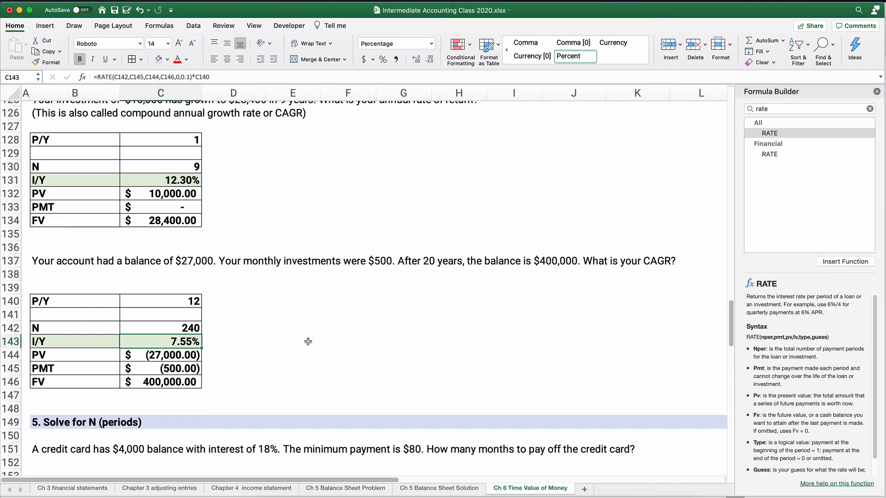
For the credit card problem under Solve for N, enter 12 as P/Y in C154 and 18% as I/Y in C157
{"action": "scroll", "coordinate": [249, 328], "scroll_direction": "down", "scroll_amount": 4}
{"action": "scroll", "coordinate": [244, 331], "scroll_direction": "down", "scroll_amount": 3}
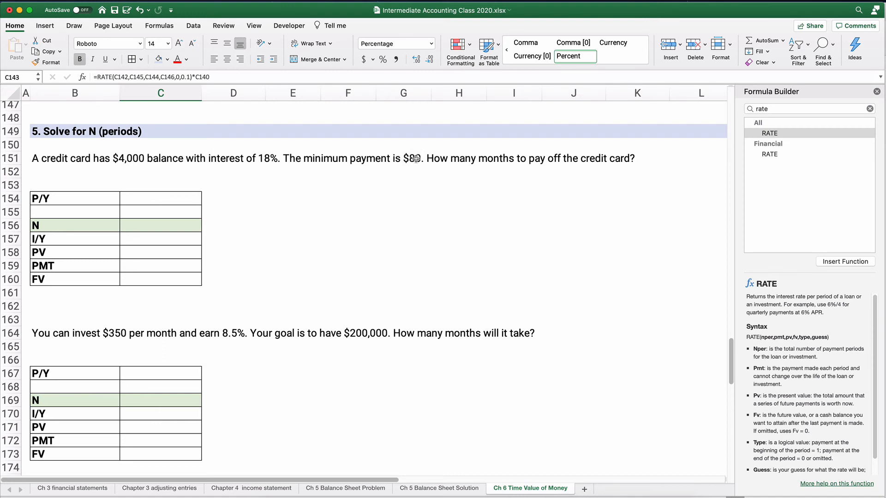
{"action": "left_click", "coordinate": [171, 197]}
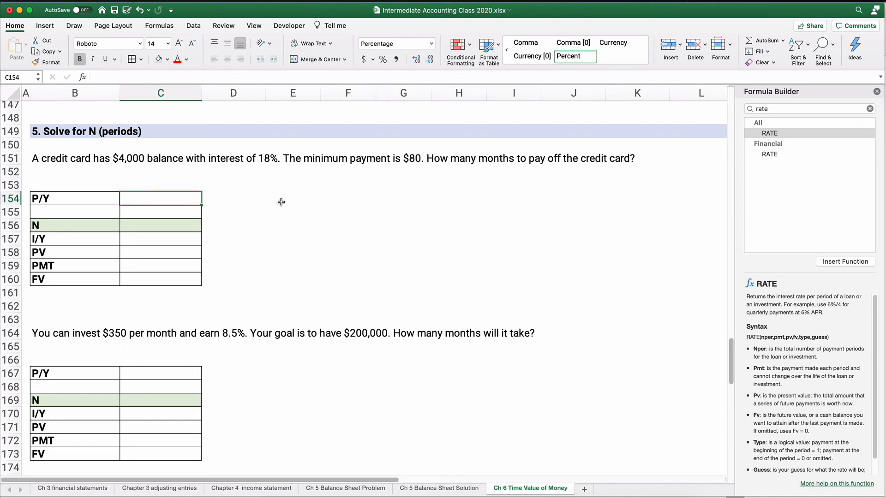
{"action": "type", "text": "12"}
{"action": "key", "text": "Return"}
{"action": "key", "text": "Return"}
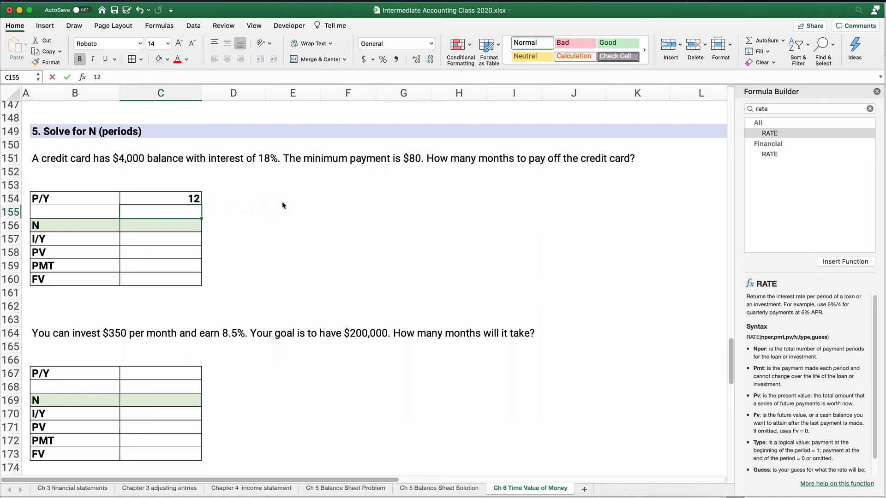
{"action": "key", "text": "Return"}
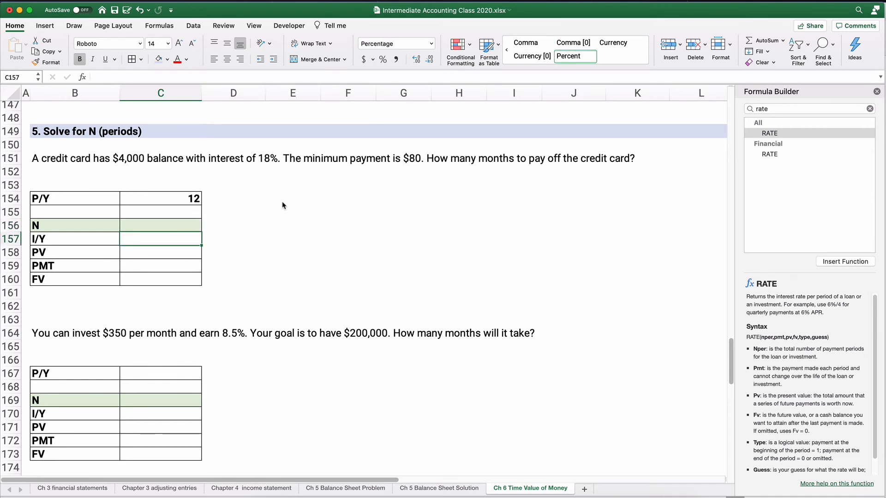
{"action": "type", "text": "18%"}
{"action": "key", "text": "Return"}
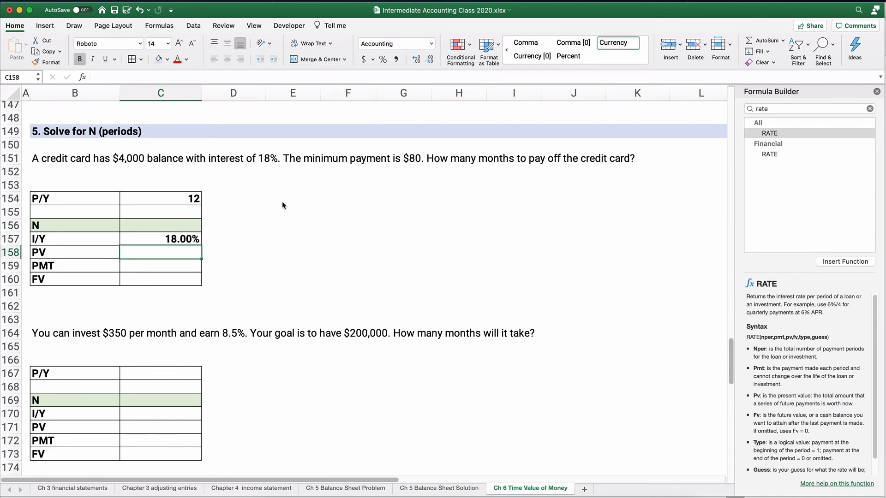
Enter the credit card's PV as 4000 in C158, PMT as -80 in C159 and FV as 0 in C160
{"action": "type", "text": "4000"}
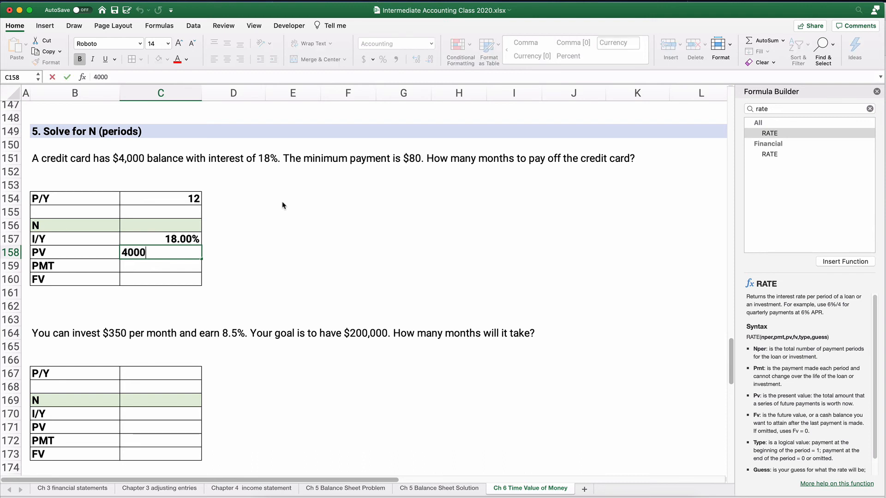
{"action": "key", "text": "Return"}
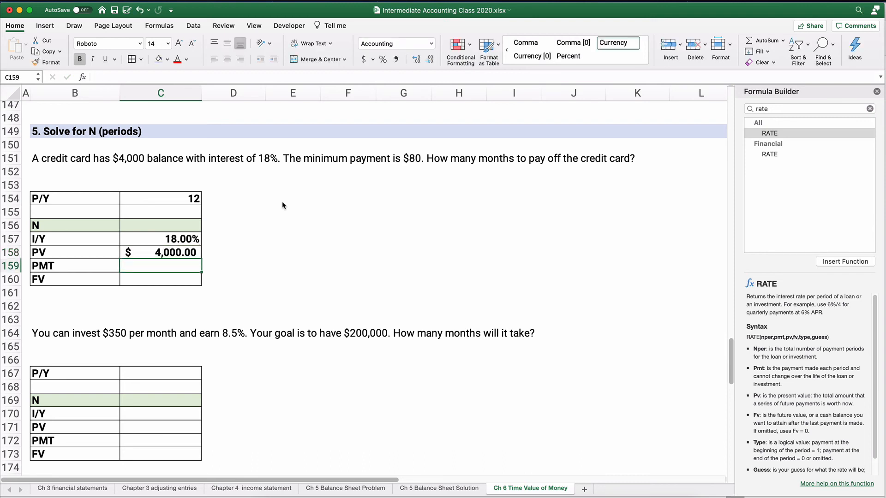
{"action": "type", "text": "-80"}
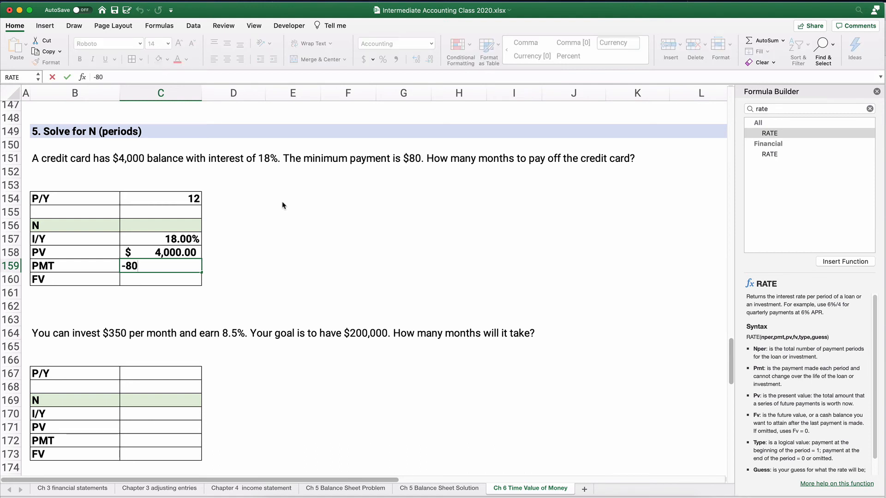
{"action": "key", "text": "Return"}
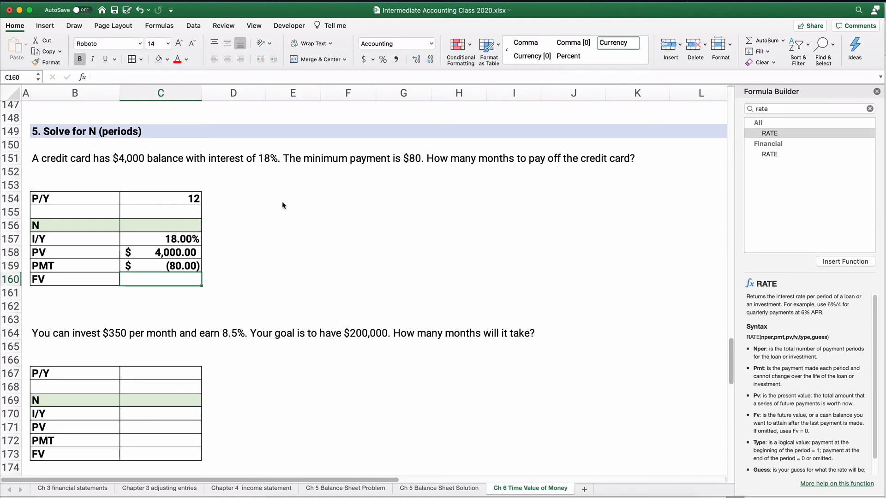
{"action": "type", "text": "0"}
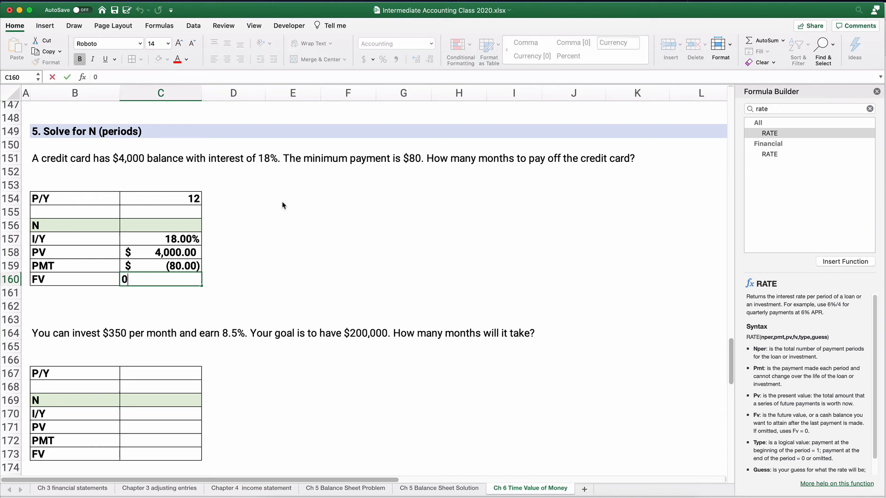
{"action": "key", "text": "Return"}
Insert the NPER function in C156 and set its Rate to C157/C154
{"action": "left_click", "coordinate": [188, 221]}
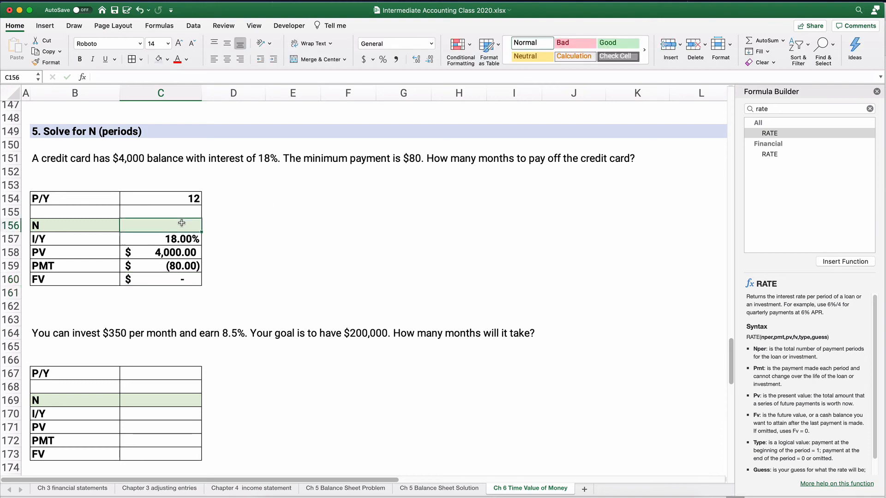
{"action": "left_click", "coordinate": [769, 109]}
{"action": "type", "text": "nper"}
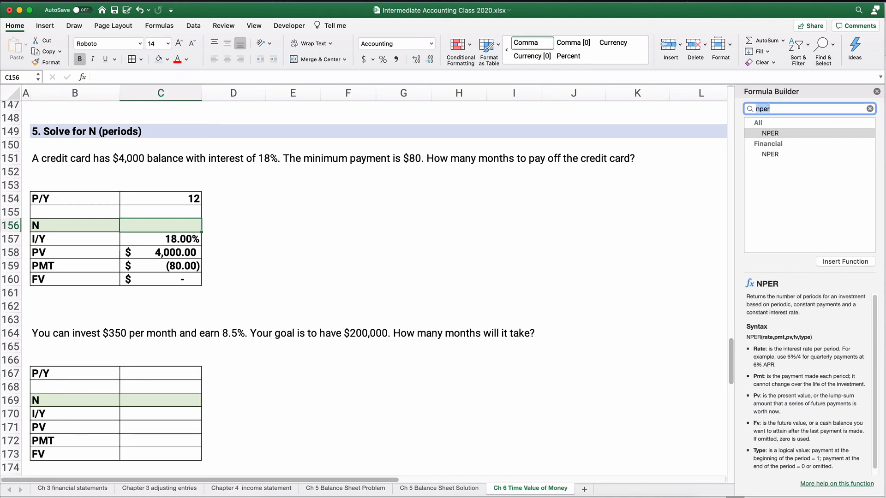
{"action": "double_click", "coordinate": [802, 133]}
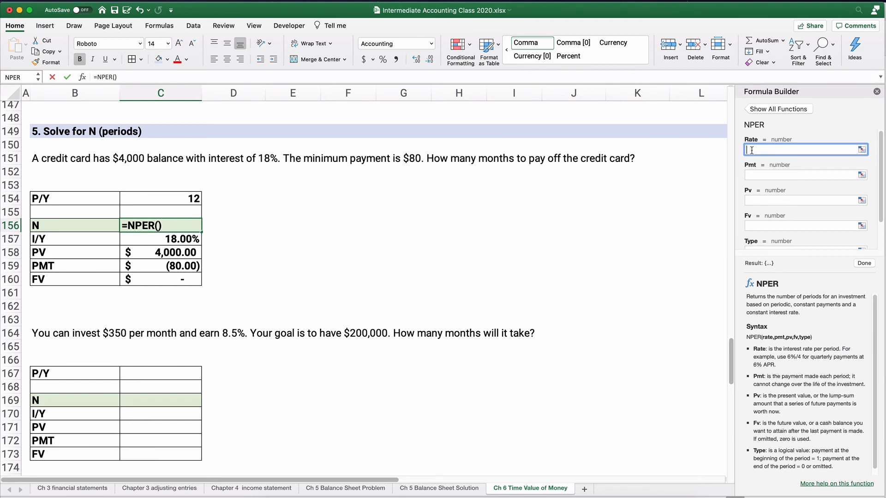
{"action": "left_click", "coordinate": [190, 238]}
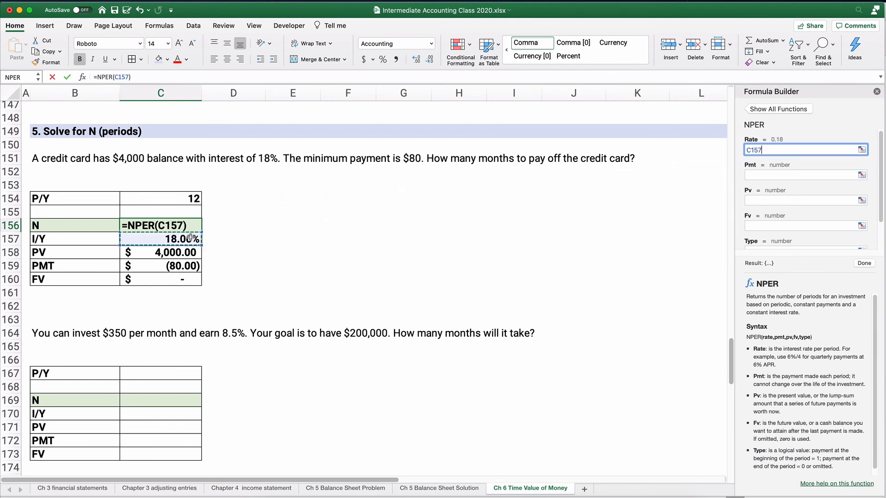
{"action": "type", "text": "/"}
{"action": "left_click", "coordinate": [194, 198]}
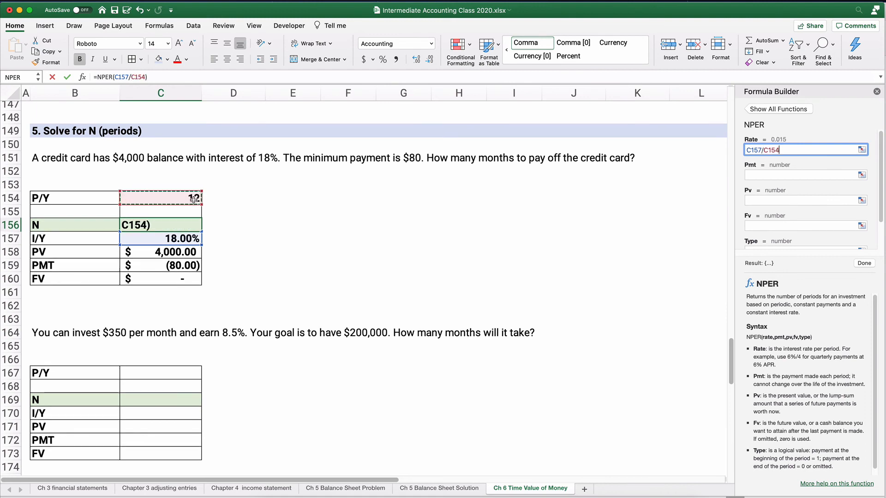
In the credit card's NPER function, set Pmt to C159, Pv to C158 and Fv to C160
{"action": "left_click", "coordinate": [766, 175]}
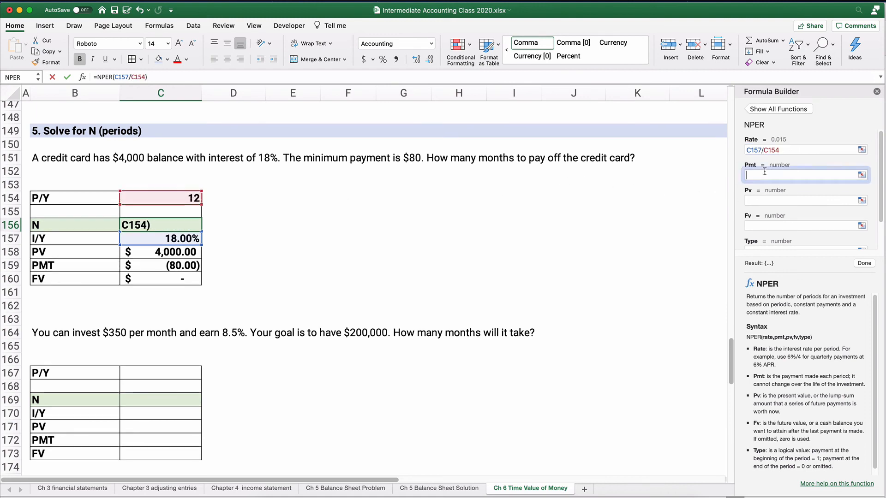
{"action": "left_click", "coordinate": [168, 266]}
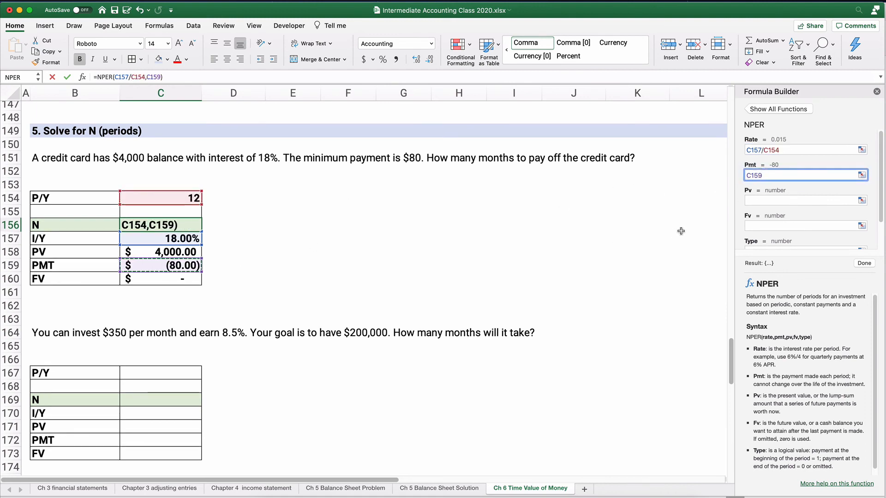
{"action": "key", "text": "Tab"}
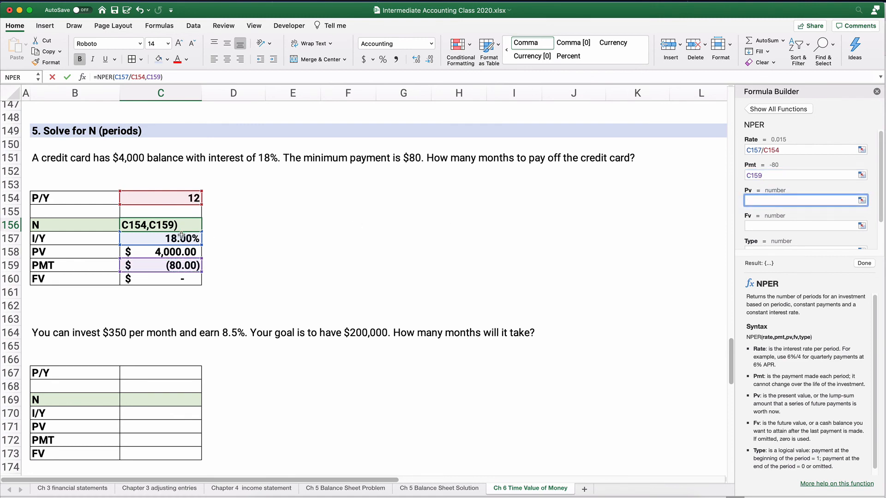
{"action": "left_click", "coordinate": [155, 250]}
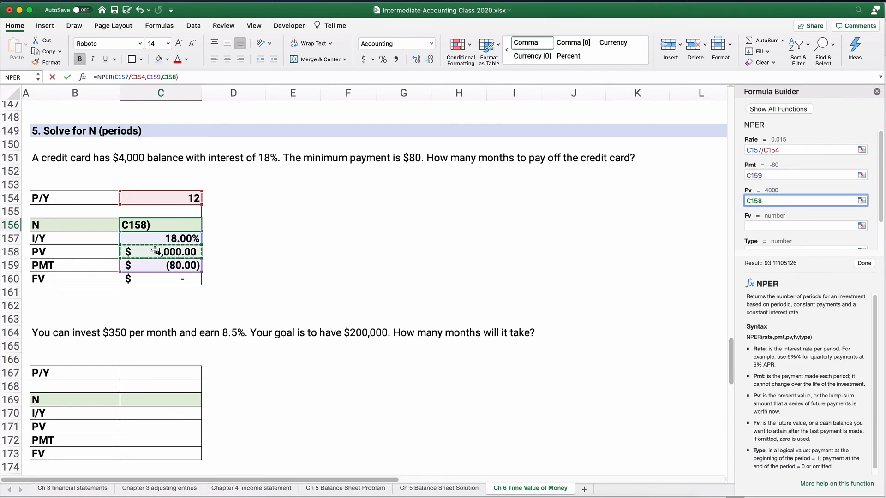
{"action": "left_click", "coordinate": [754, 225]}
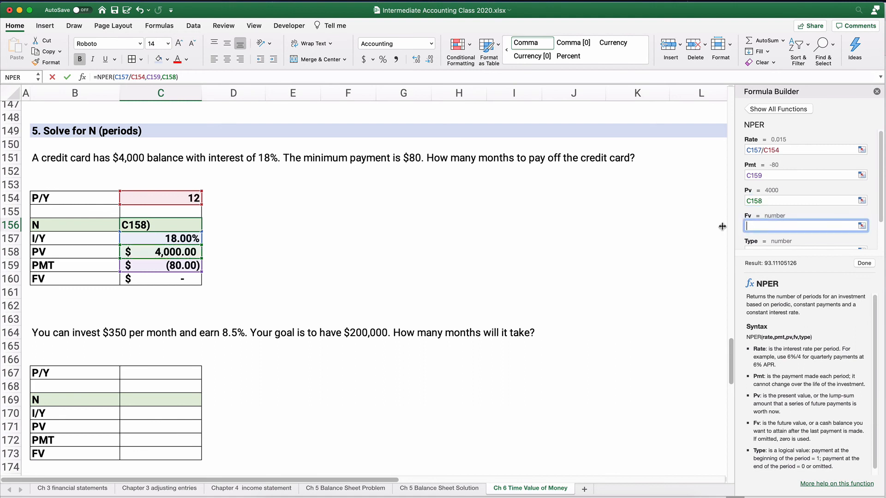
{"action": "left_click", "coordinate": [153, 280]}
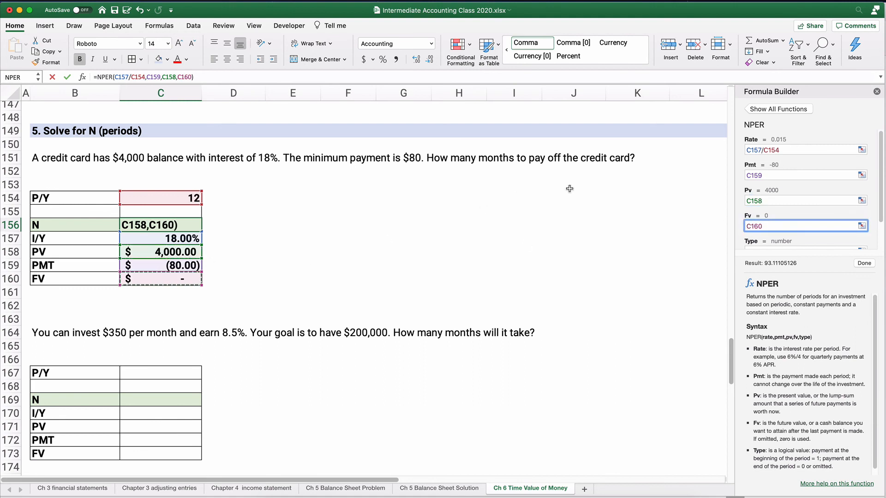
Set the NPER Type argument to 0 and complete the function in C156
{"action": "scroll", "coordinate": [660, 211], "scroll_direction": "down", "scroll_amount": 1}
{"action": "scroll", "coordinate": [802, 236], "scroll_direction": "down", "scroll_amount": 1}
{"action": "scroll", "coordinate": [802, 236], "scroll_direction": "down", "scroll_amount": 1}
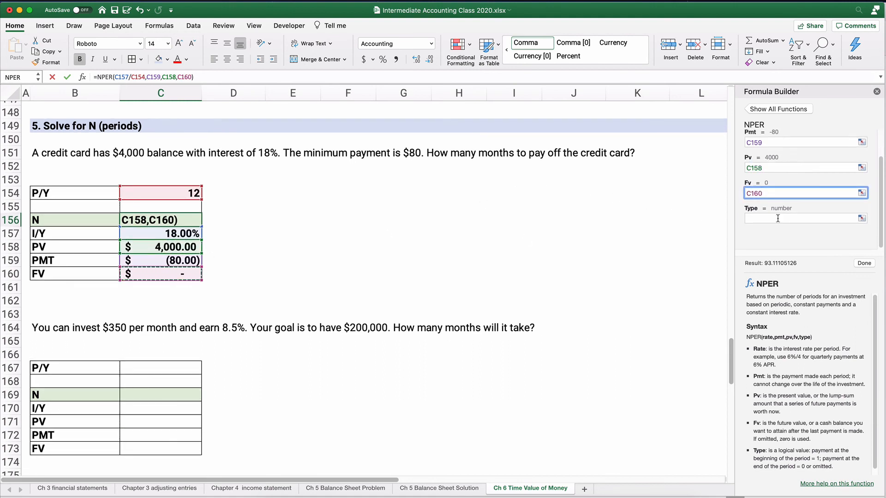
{"action": "left_click", "coordinate": [768, 218]}
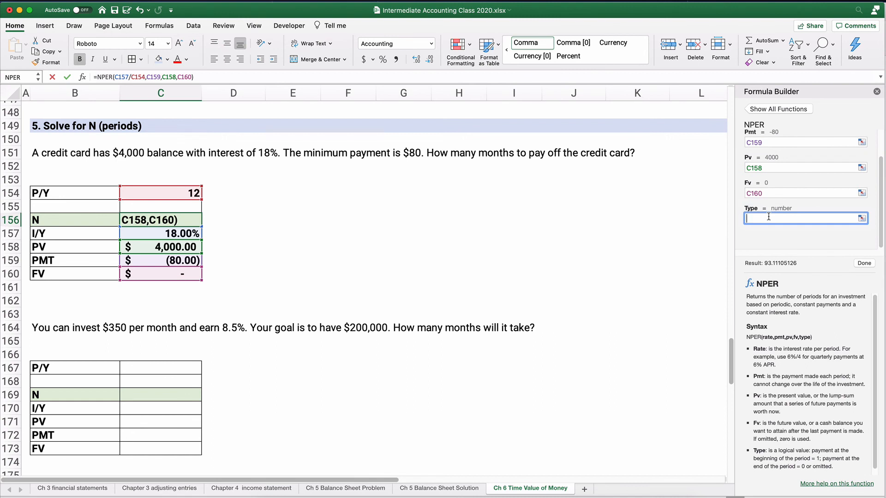
{"action": "type", "text": "0"}
{"action": "left_click", "coordinate": [863, 264]}
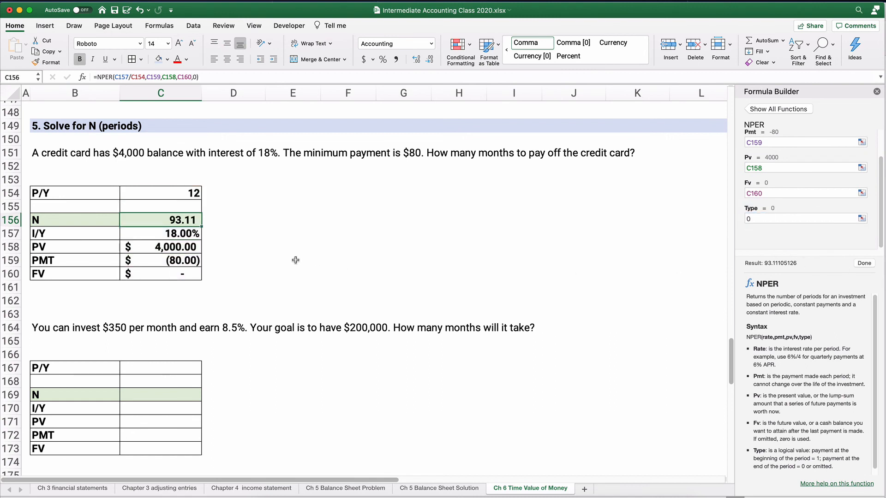
Convert the credit card's payoff months to years in E156 with =C156/12, and undo that entry
{"action": "left_click", "coordinate": [271, 222]}
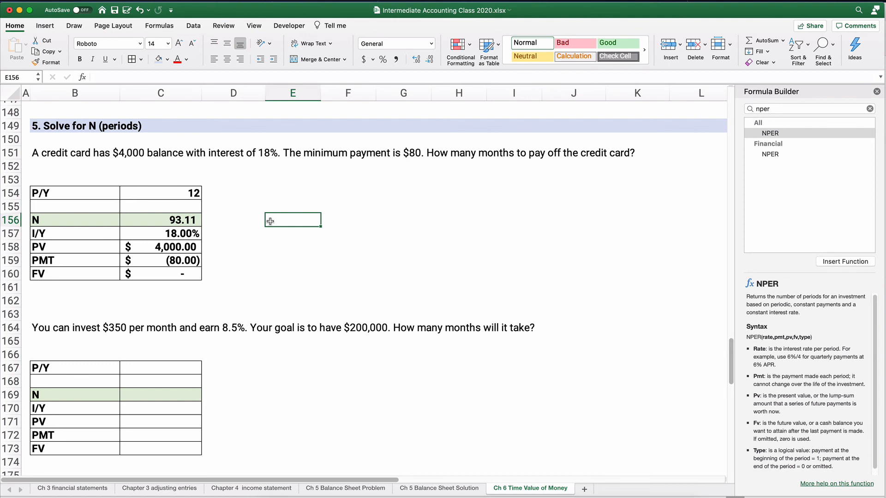
{"action": "type", "text": "="}
{"action": "key", "text": "Left"}
{"action": "key", "text": "Left"}
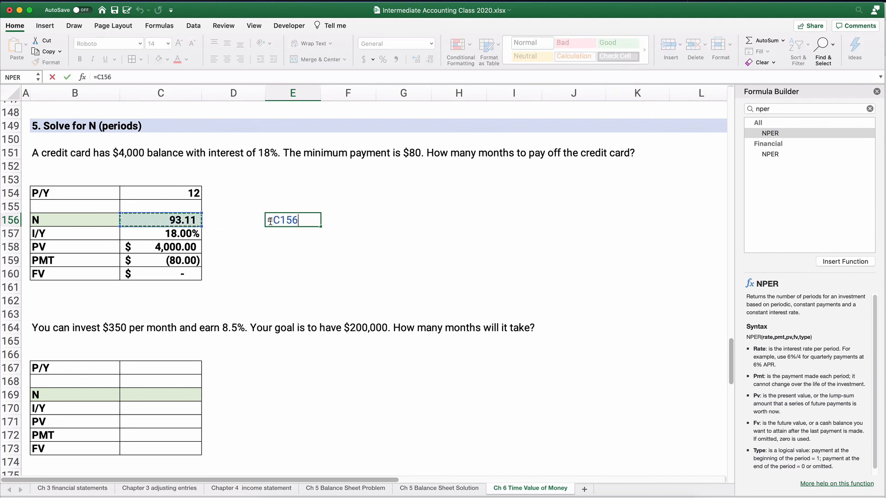
{"action": "type", "text": "/12"}
{"action": "key", "text": "Return"}
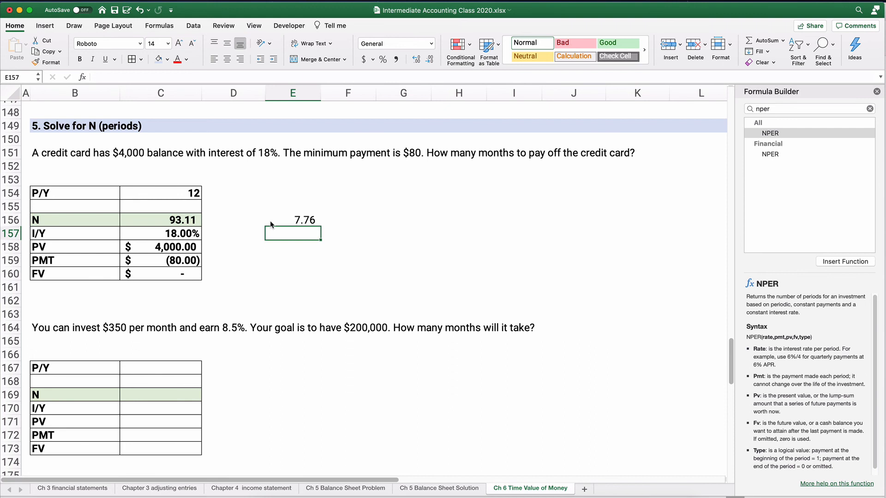
{"action": "left_click", "coordinate": [271, 224]}
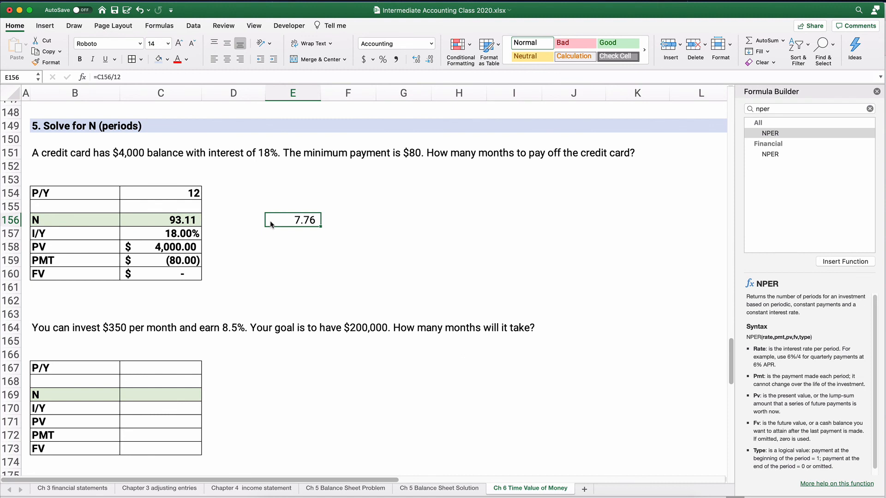
{"action": "key", "text": "super+z"}
For the $200,000 investment goal problem, enter 12 as P/Y in C167 and 8.5% as I/Y in C170
{"action": "scroll", "coordinate": [271, 362], "scroll_direction": "down", "scroll_amount": 1}
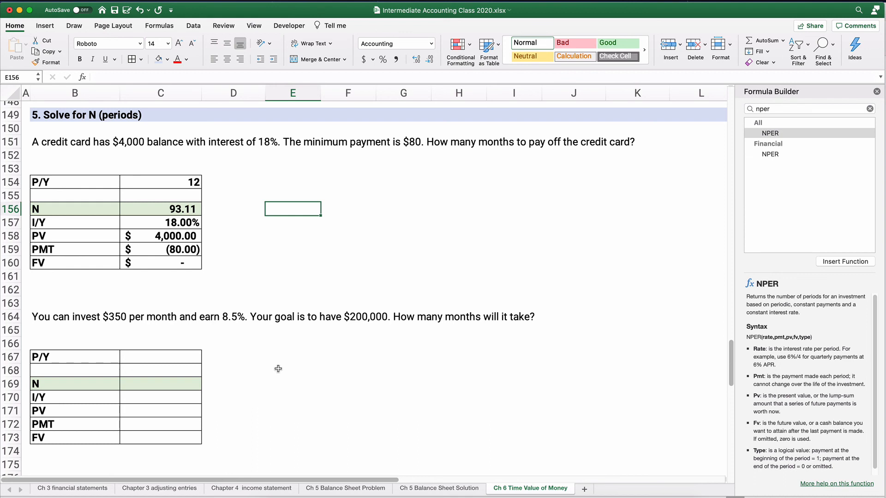
{"action": "left_click", "coordinate": [154, 360]}
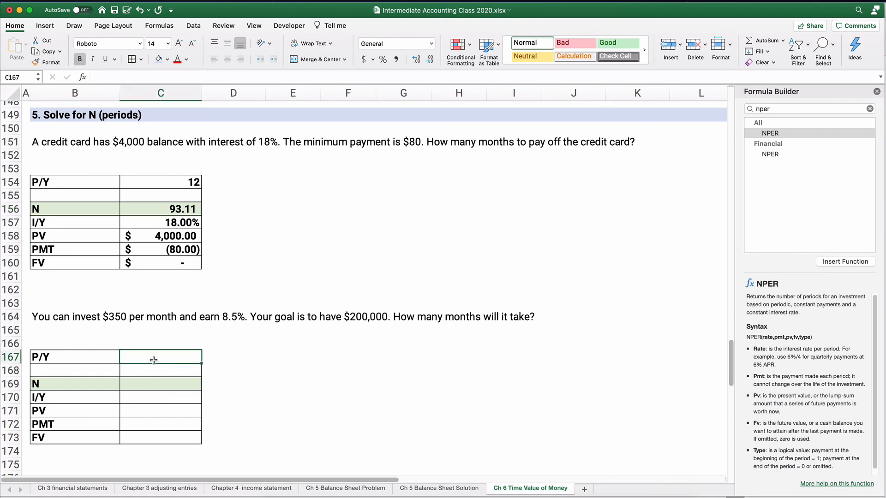
{"action": "type", "text": "12"}
{"action": "key", "text": "Return"}
{"action": "key", "text": "Return"}
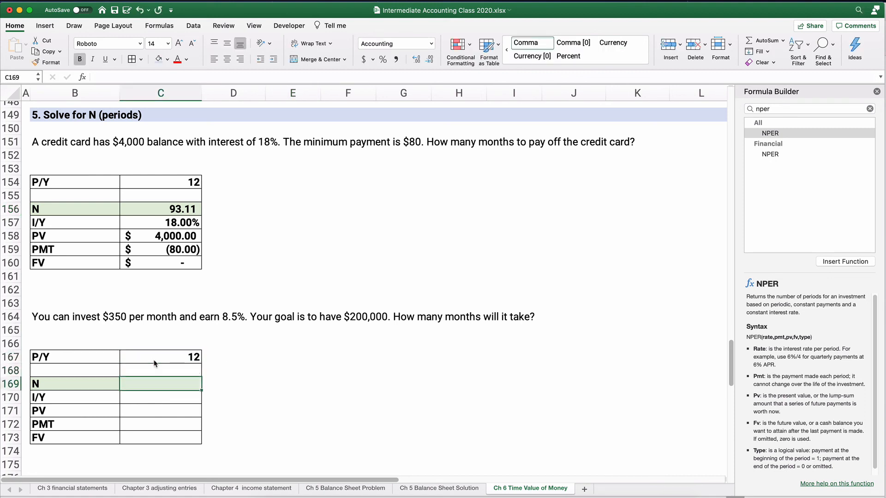
{"action": "key", "text": "Return"}
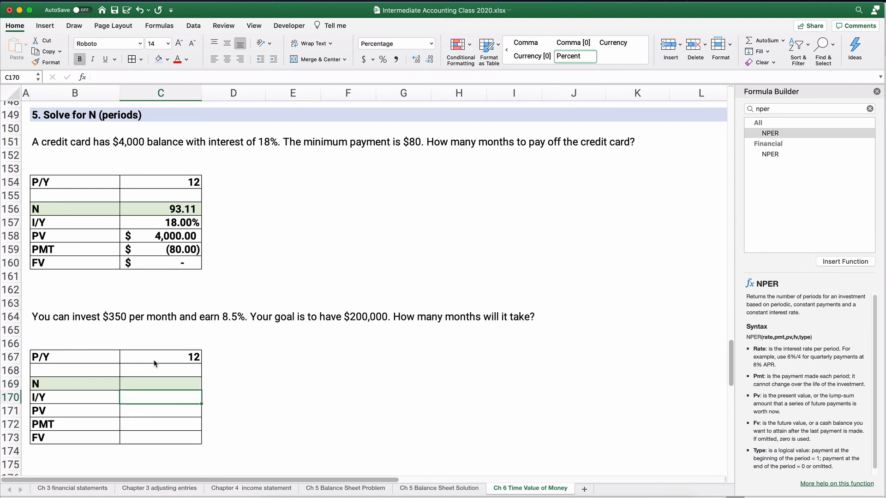
{"action": "type", "text": "8.5"}
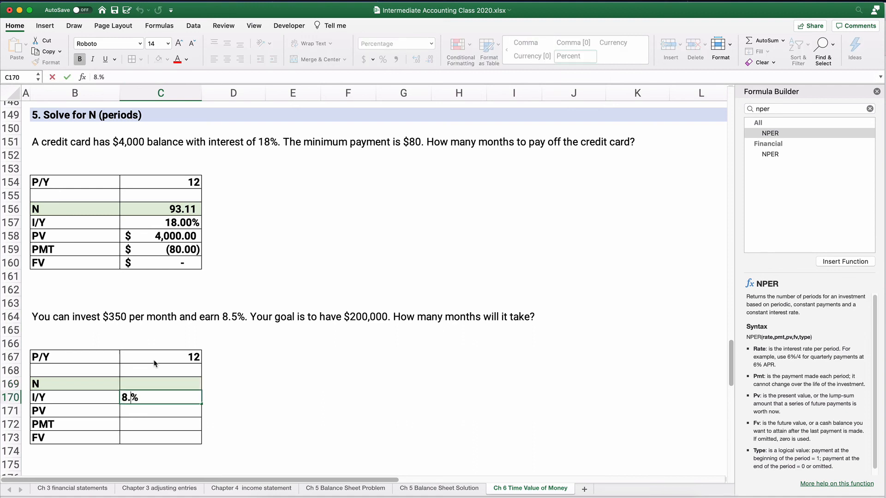
{"action": "key", "text": "Return"}
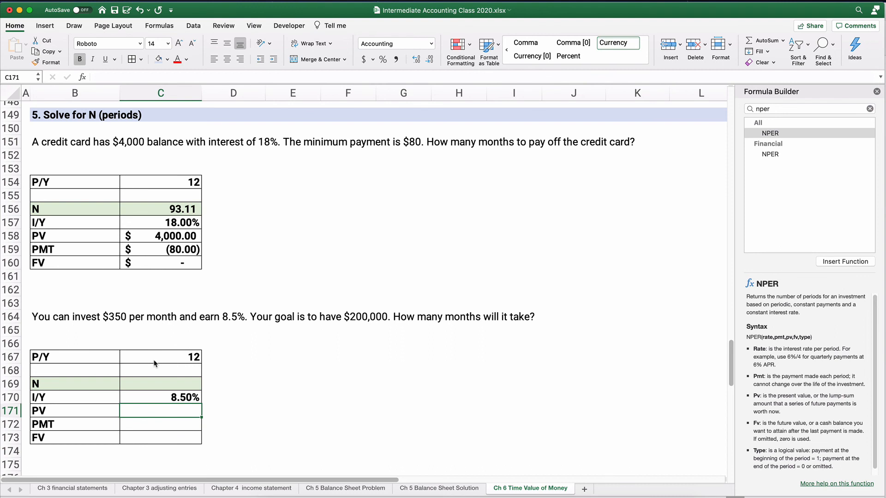
Enter the investment's PV as 0 in C171, PMT as -350 in C172 and FV as 200000 in C173
{"action": "type", "text": "0"}
{"action": "key", "text": "Return"}
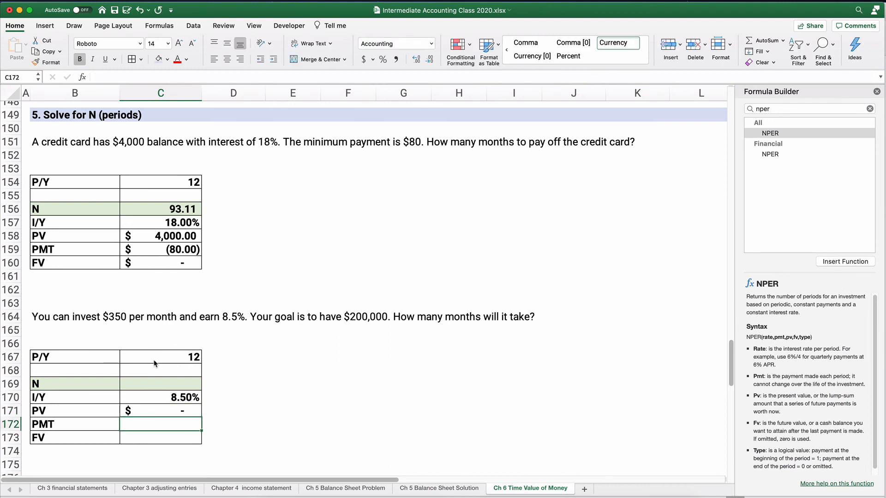
{"action": "type", "text": "-350"}
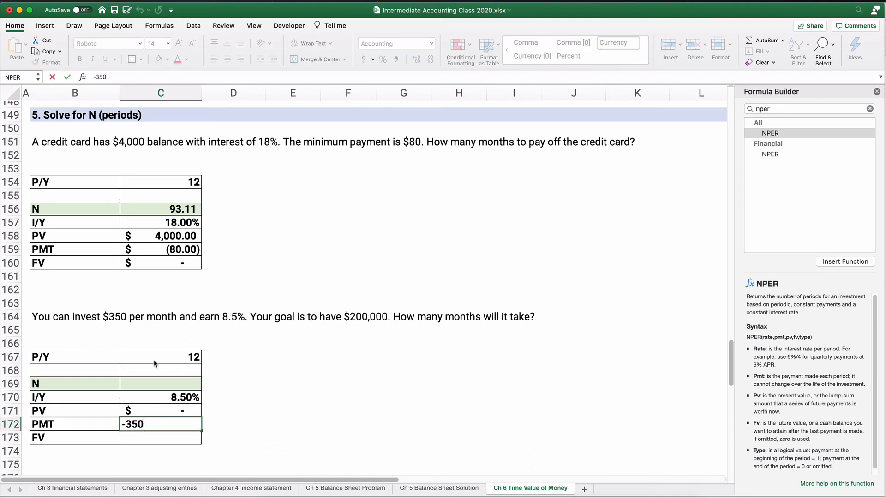
{"action": "key", "text": "Return"}
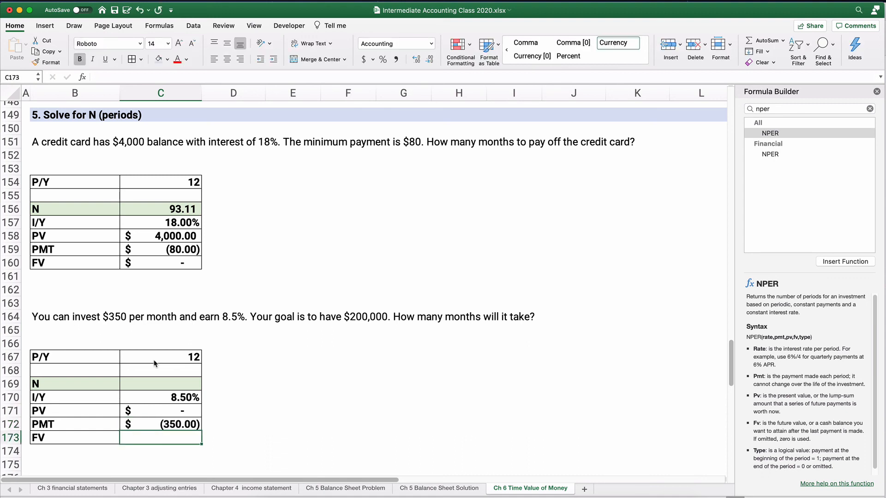
{"action": "type", "text": "200000"}
{"action": "key", "text": "Return"}
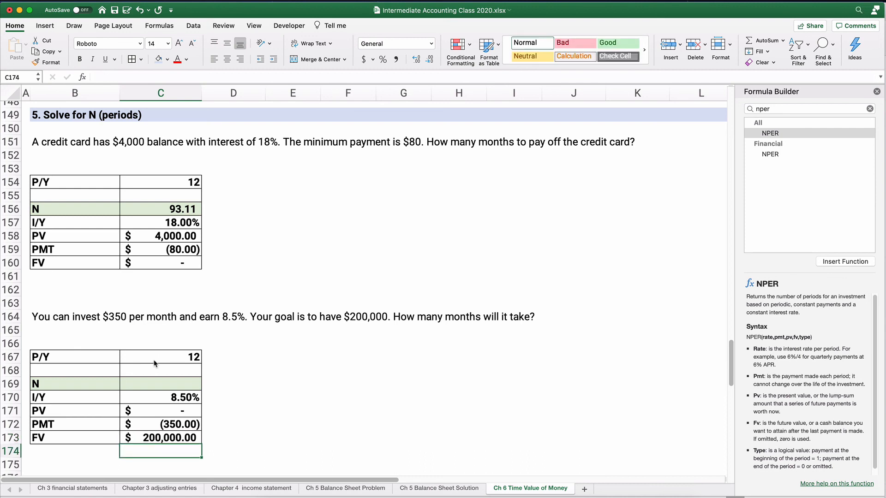
Insert the NPER function in C169 and set its Rate to C170/C167
{"action": "left_click", "coordinate": [182, 385]}
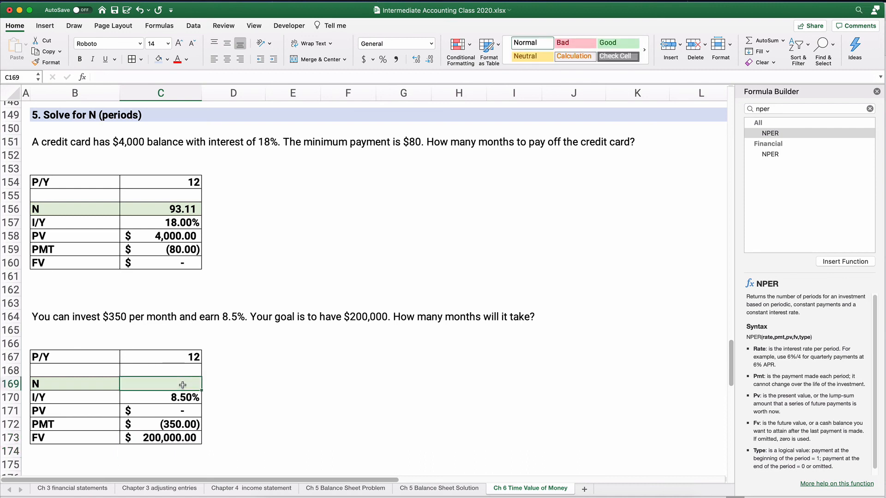
{"action": "double_click", "coordinate": [769, 133]}
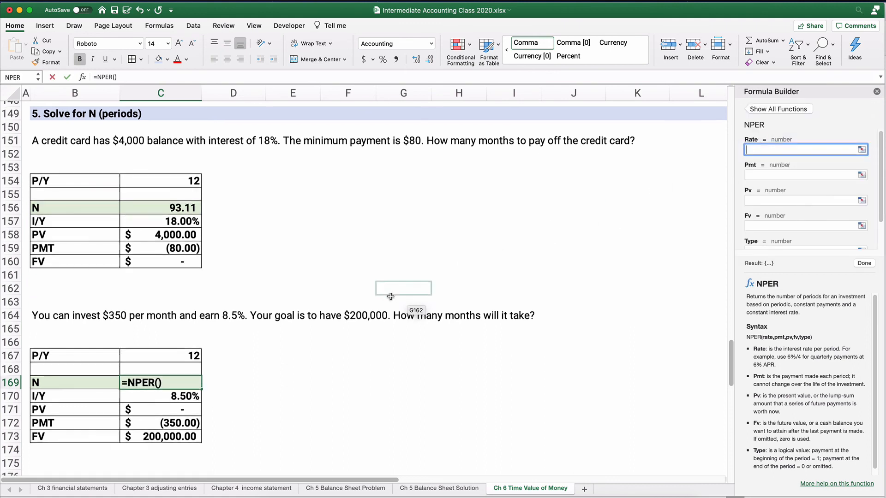
{"action": "scroll", "coordinate": [406, 291], "scroll_direction": "down", "scroll_amount": 2}
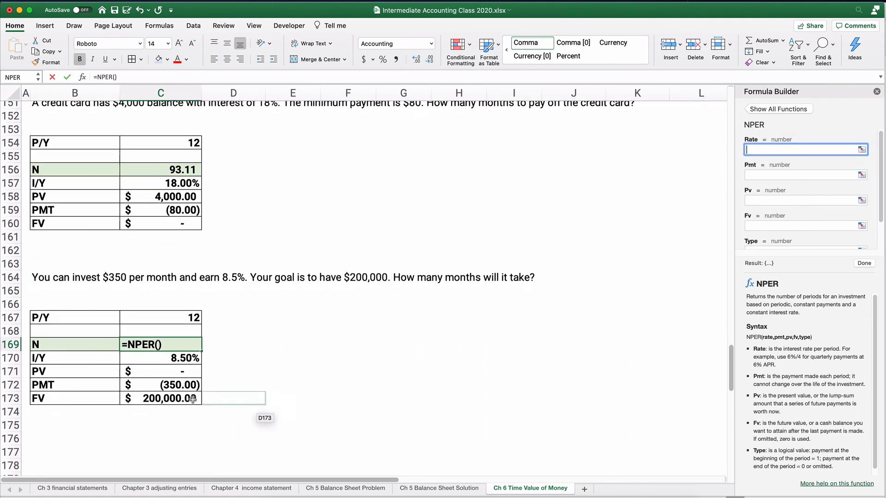
{"action": "left_click", "coordinate": [184, 358]}
{"action": "type", "text": "/"}
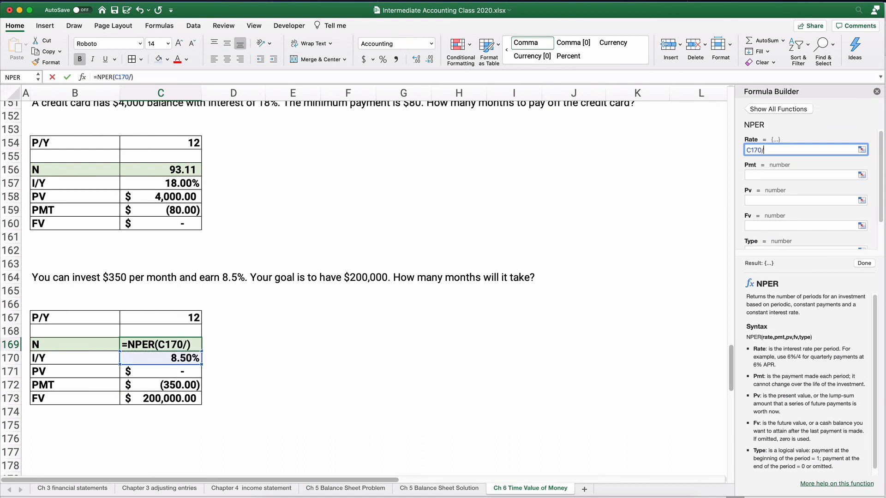
{"action": "left_click", "coordinate": [186, 317]}
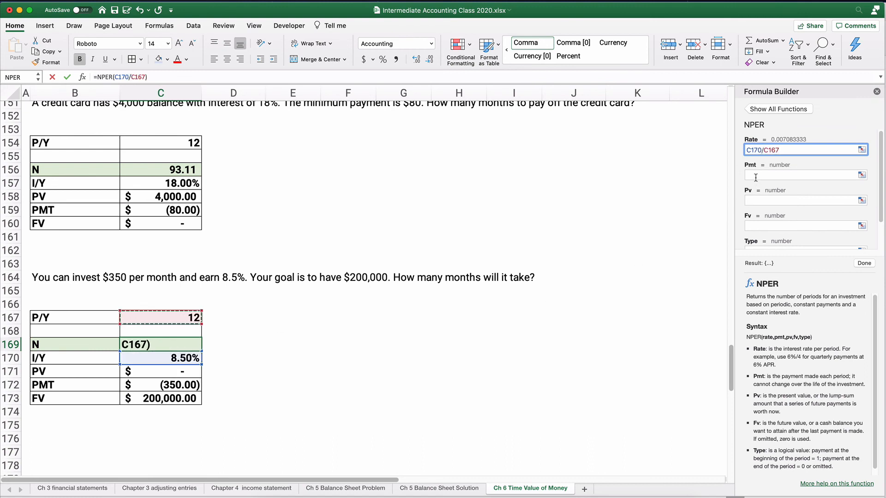
In the investment's NPER function, set Pmt to C172, Pv to C171 and Fv to C173
{"action": "key", "text": "Tab"}
{"action": "left_click", "coordinate": [192, 386]}
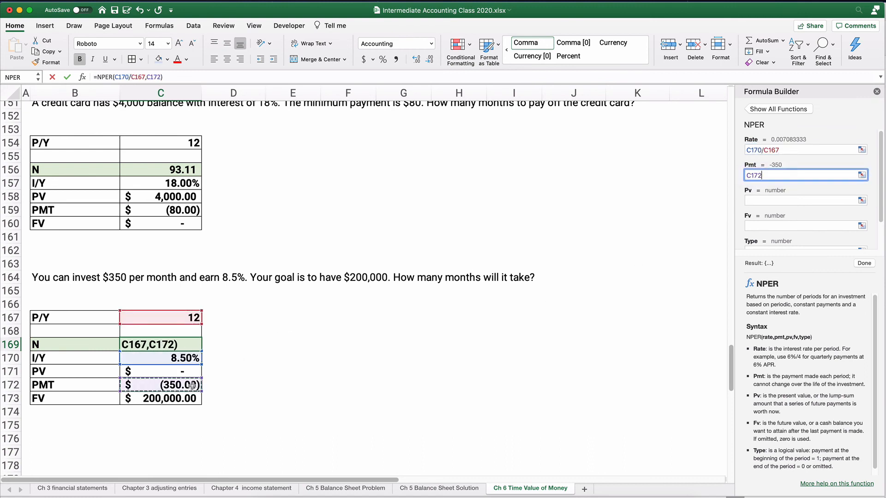
{"action": "left_click", "coordinate": [744, 201]}
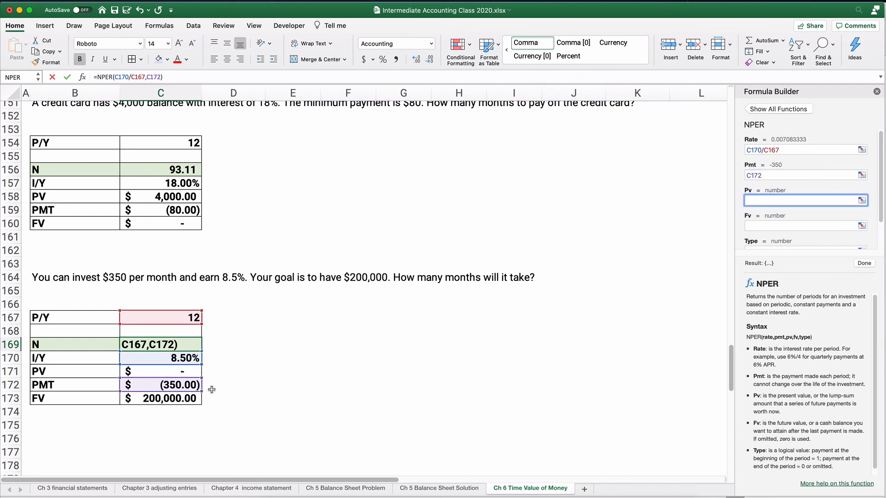
{"action": "left_click", "coordinate": [183, 372]}
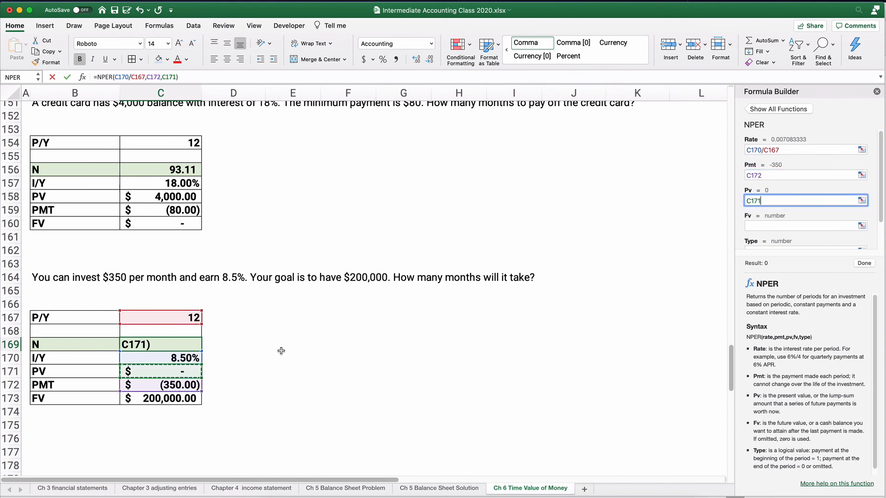
{"action": "left_click", "coordinate": [749, 227]}
{"action": "left_click", "coordinate": [161, 399]}
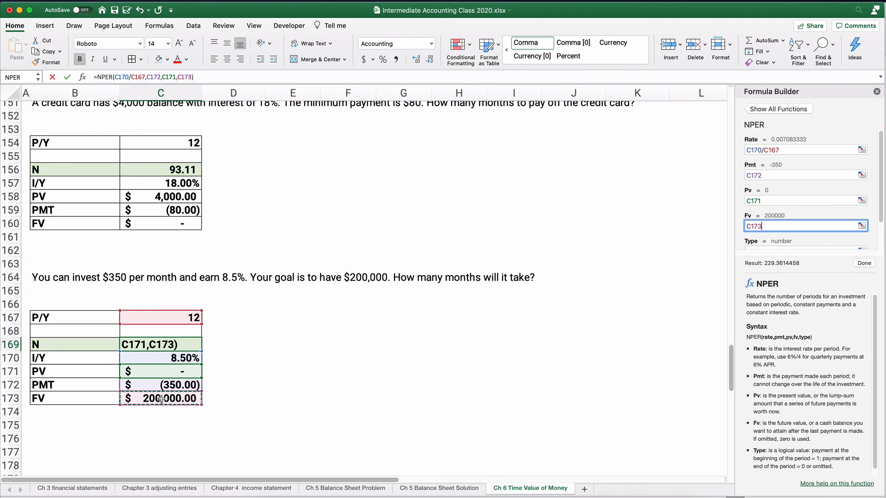
Set the NPER Type argument to 0 and complete the function in C169
{"action": "scroll", "coordinate": [761, 230], "scroll_direction": "down", "scroll_amount": 2}
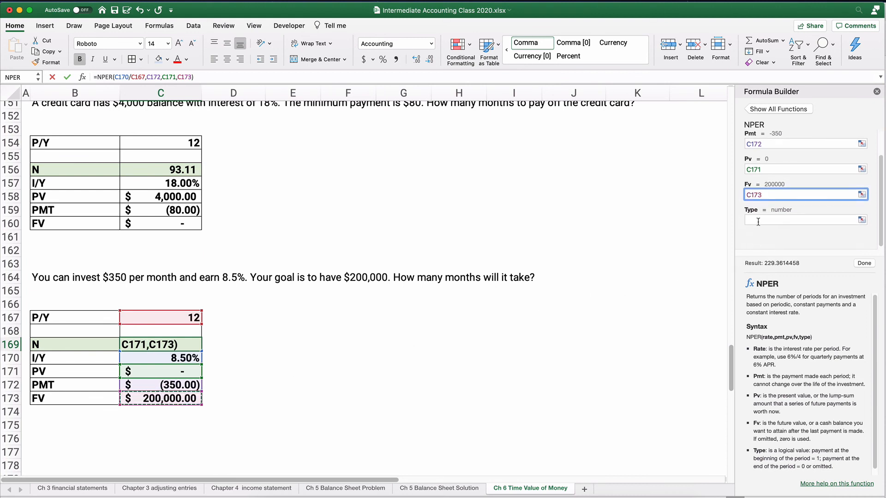
{"action": "left_click", "coordinate": [758, 221]}
{"action": "type", "text": "0"}
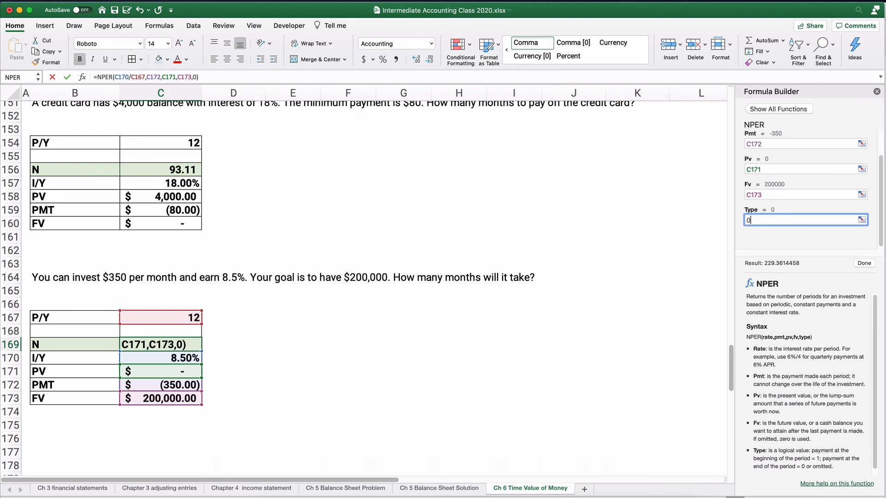
{"action": "left_click", "coordinate": [861, 264]}
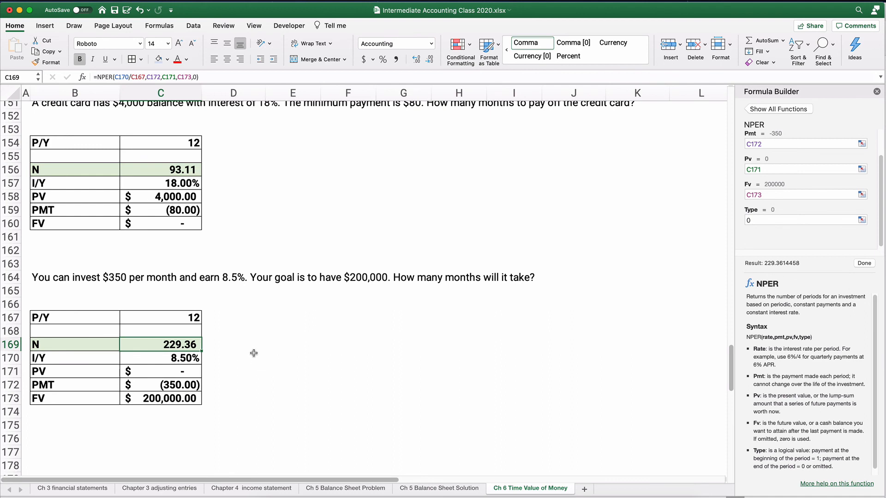
Convert the investment's number of months to years in E169 with the formula =C169/12
{"action": "left_click", "coordinate": [267, 342]}
{"action": "type", "text": "="}
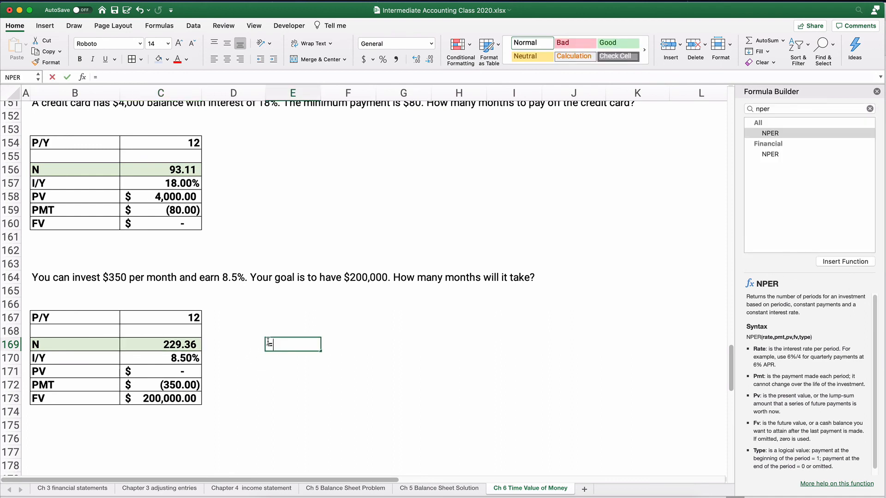
{"action": "key", "text": "Left"}
{"action": "key", "text": "Left"}
{"action": "type", "text": "/12"}
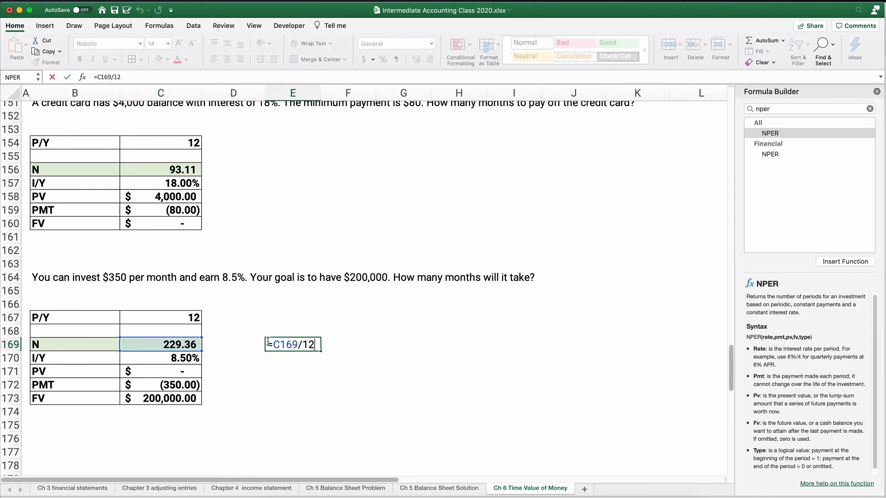
{"action": "key", "text": "Return"}
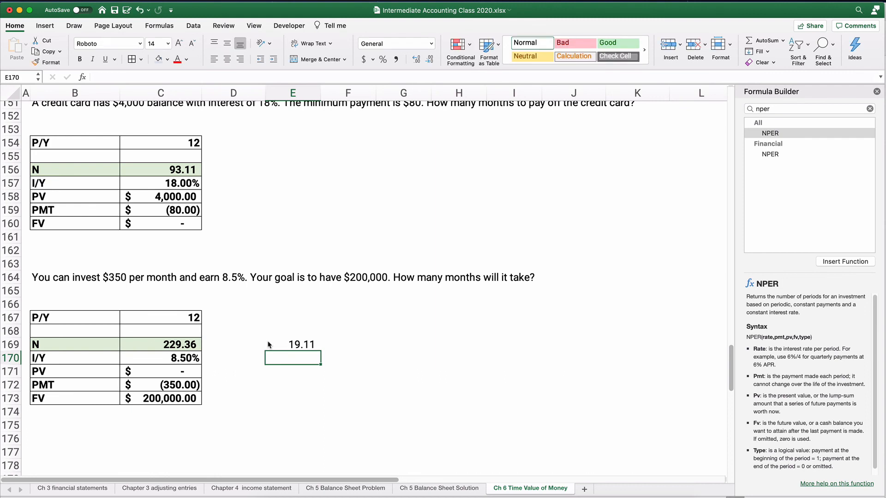